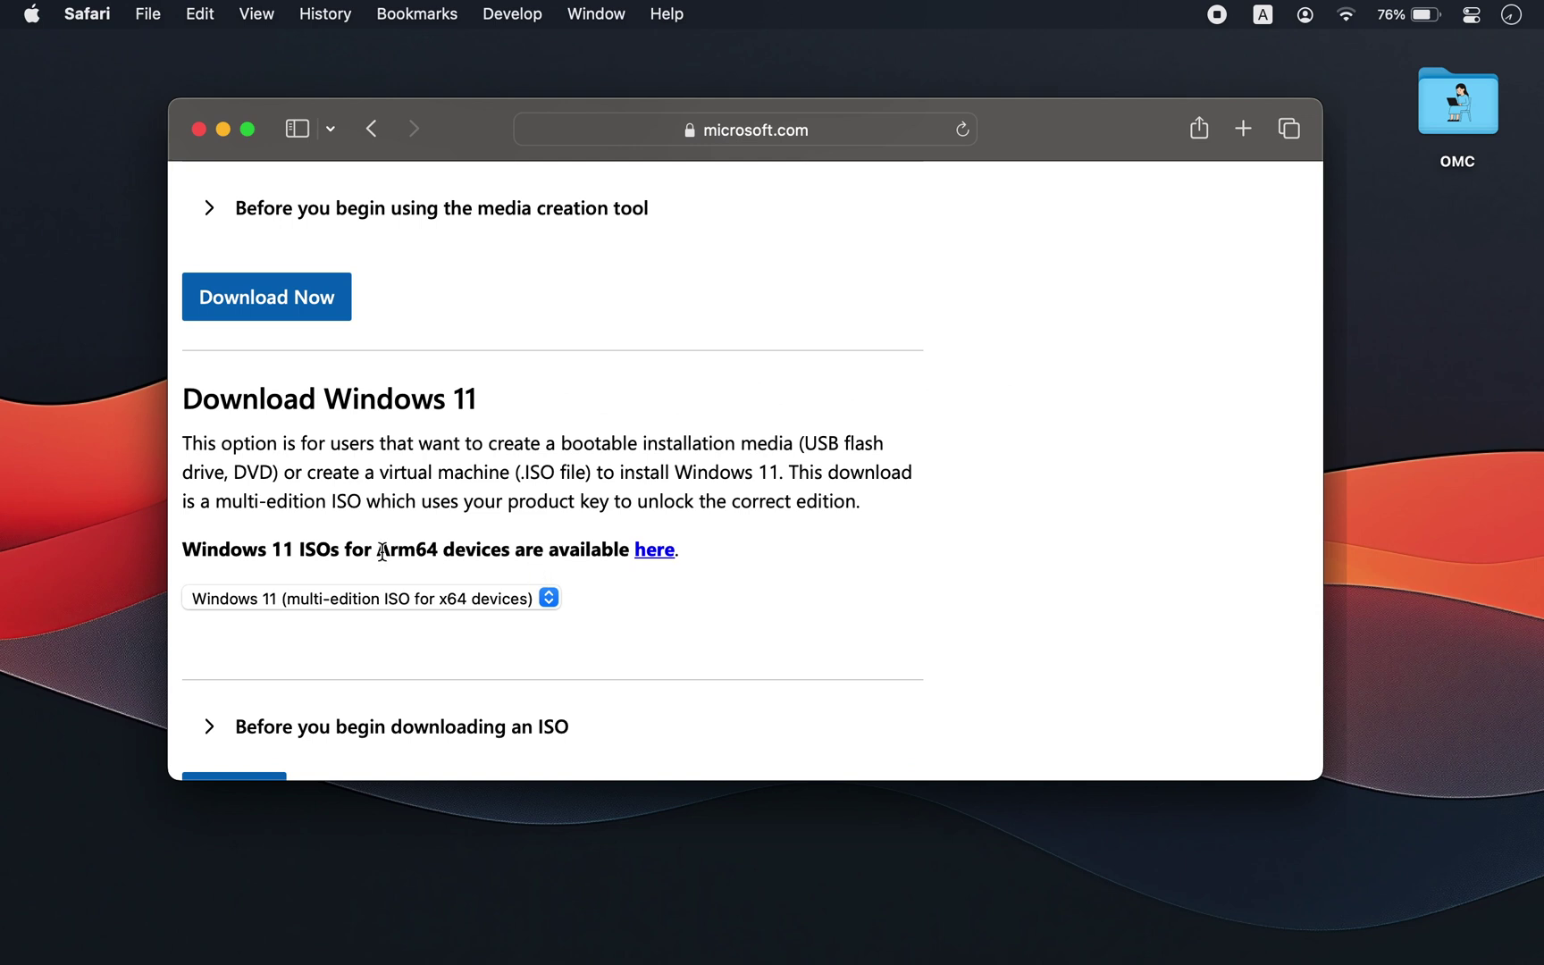
triple_click(413, 567)
drag(413, 566, 622, 553)
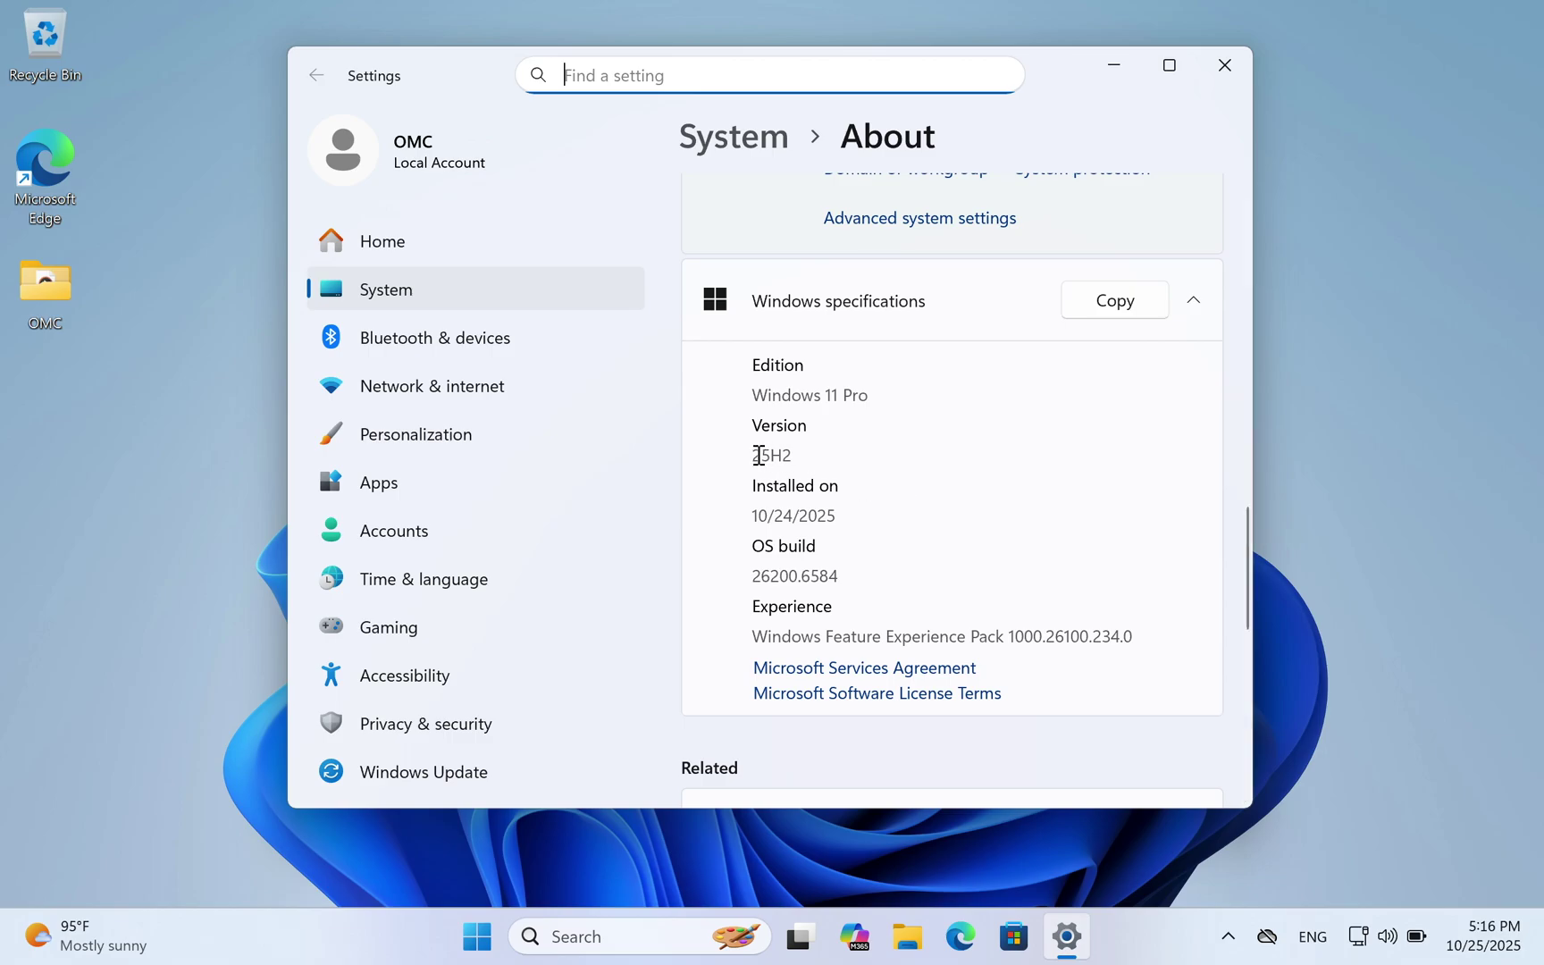
drag(753, 456, 809, 458)
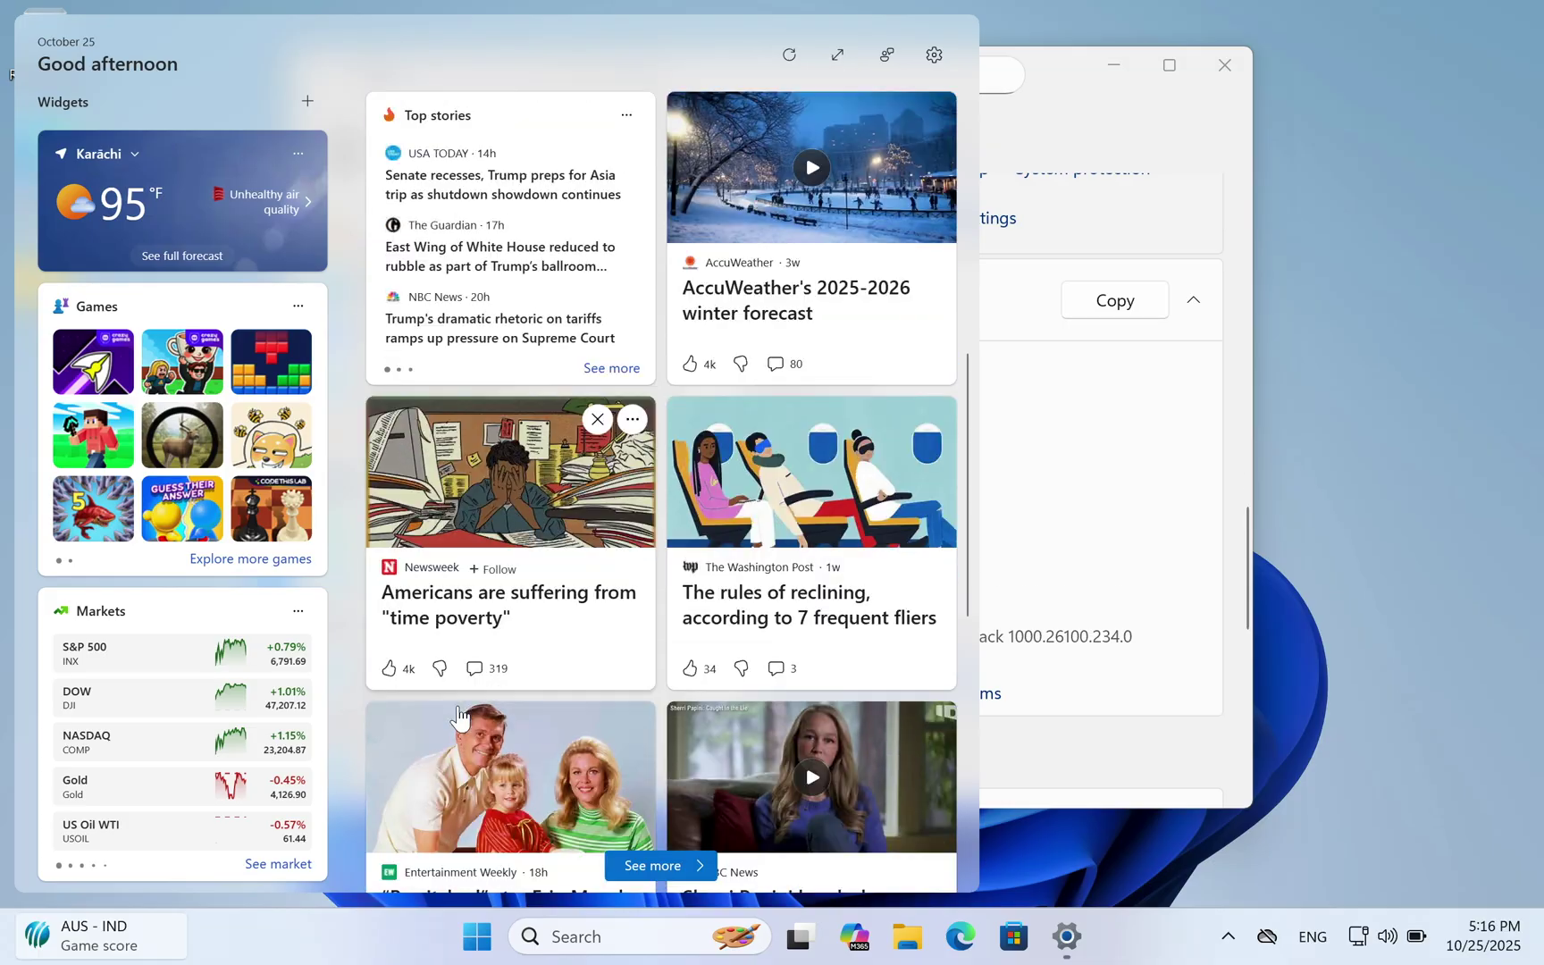
scroll(662, 492, down, 5)
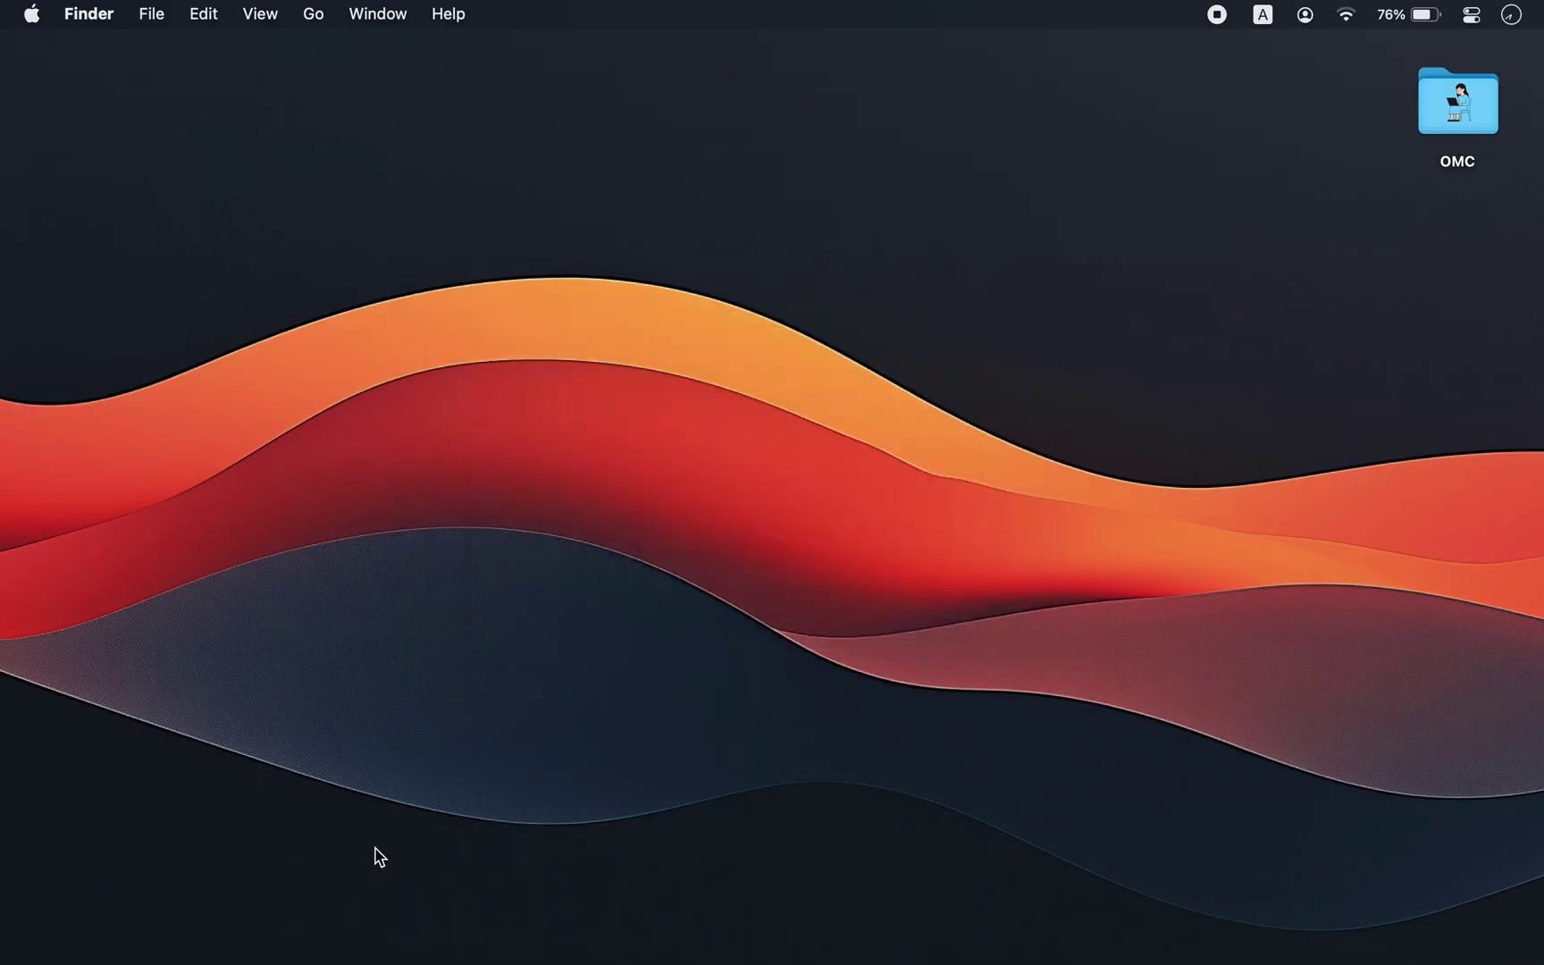
Switch to Safari, close the Apple tab, and start the 64-bit Windows 11 English ISO download from the Download Windows 11 page.
key(super+Tab)
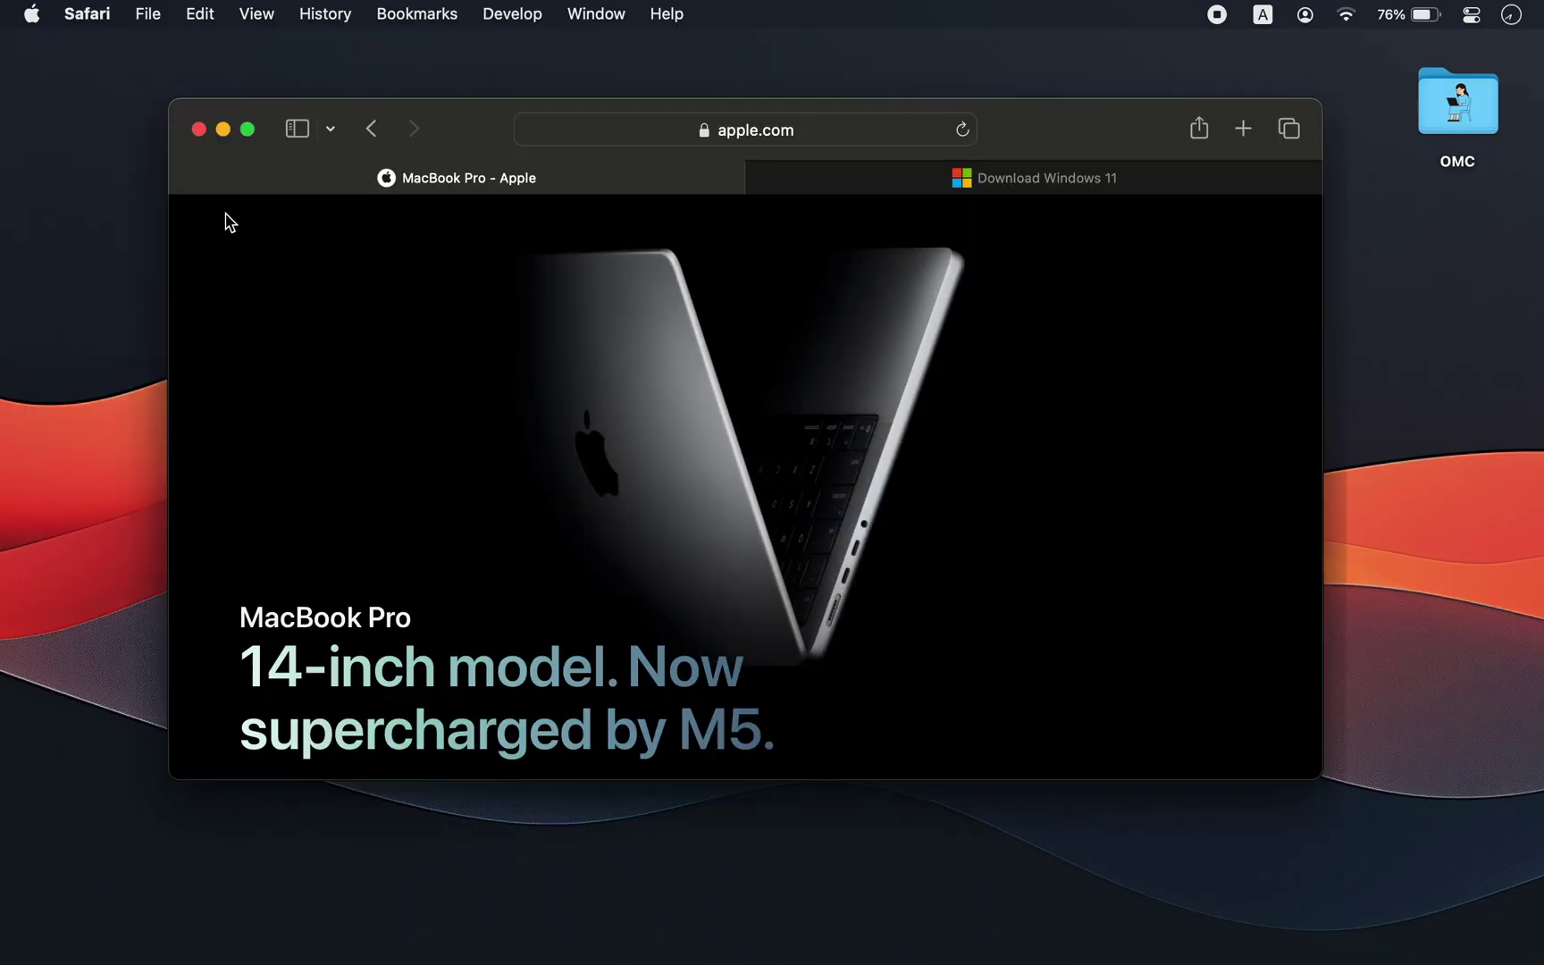
click(181, 179)
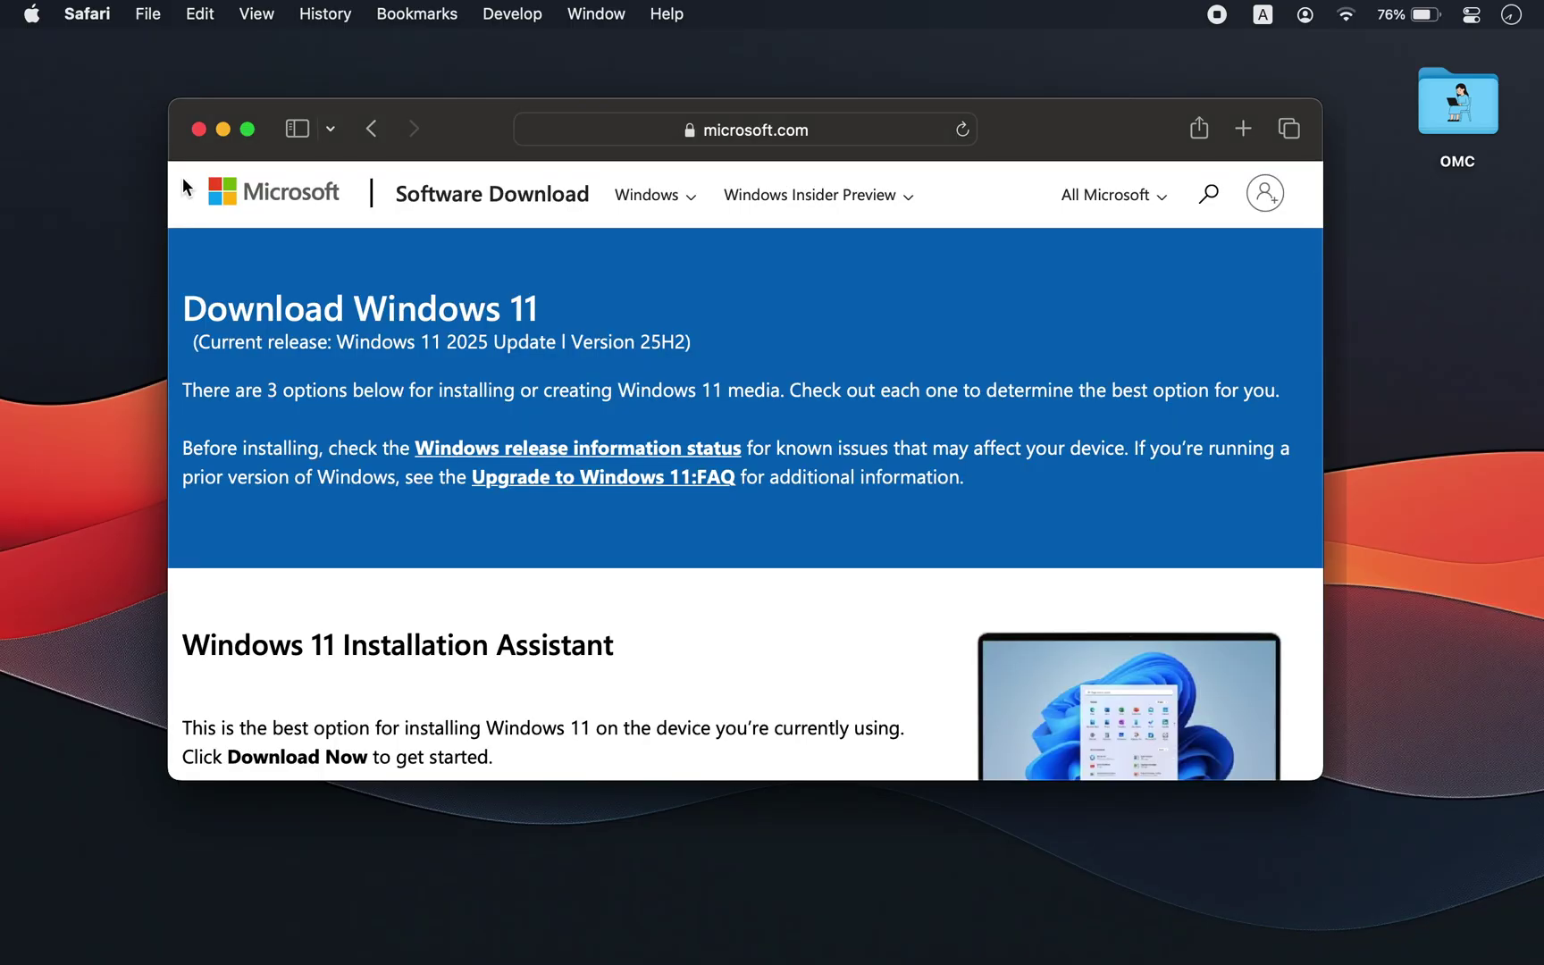
scroll(537, 566, down, 5)
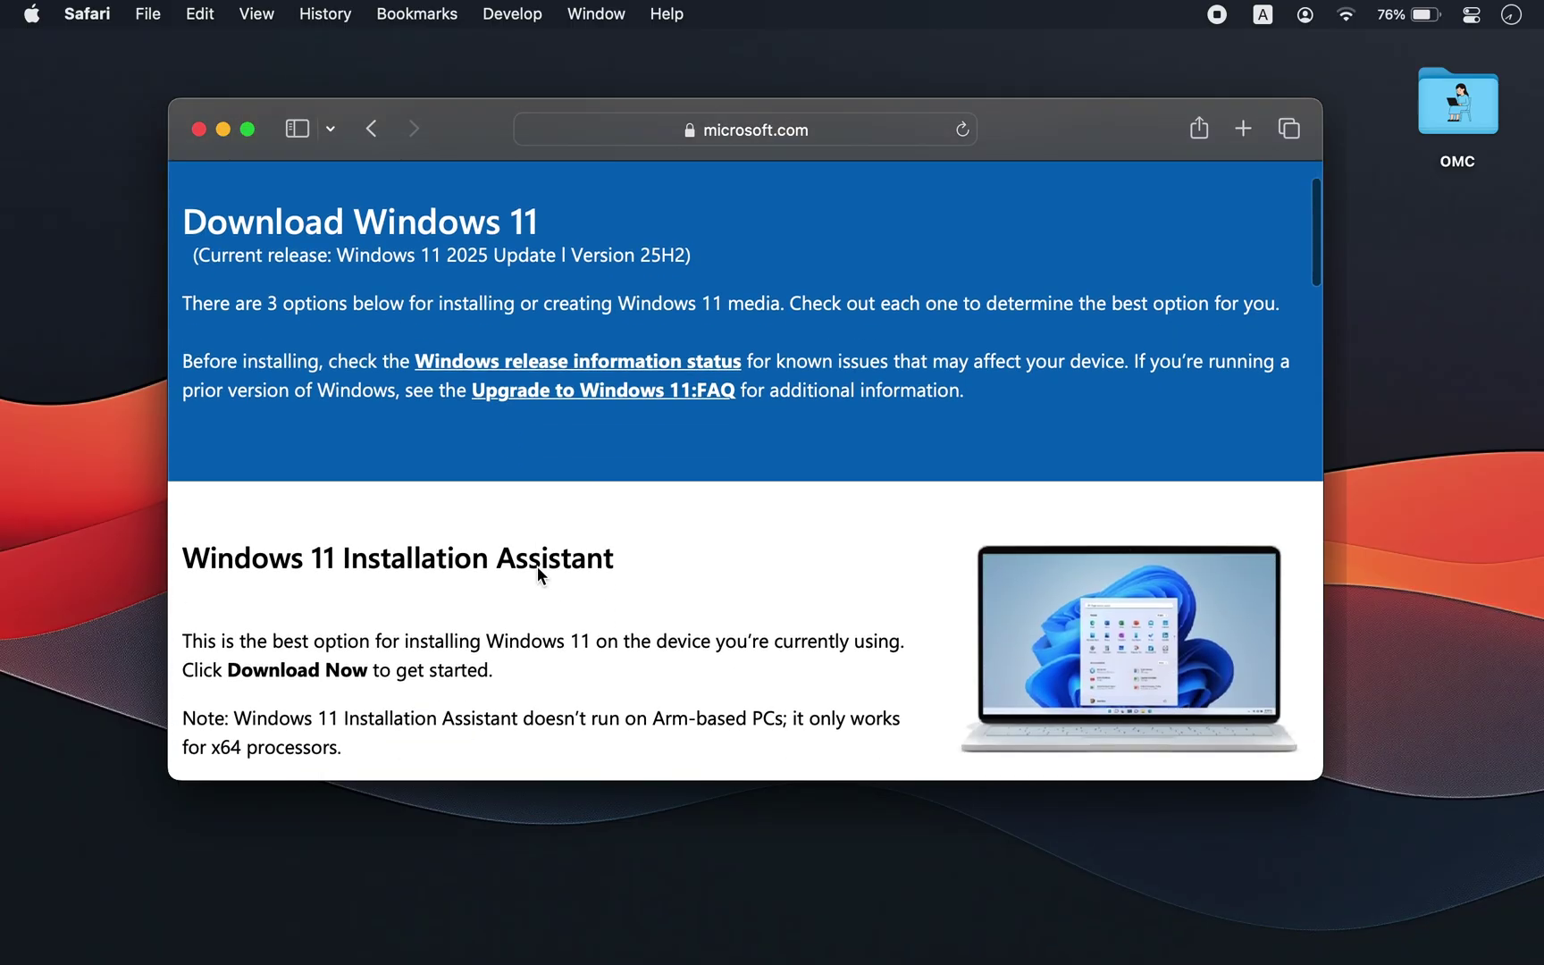
scroll(537, 568, down, 12)
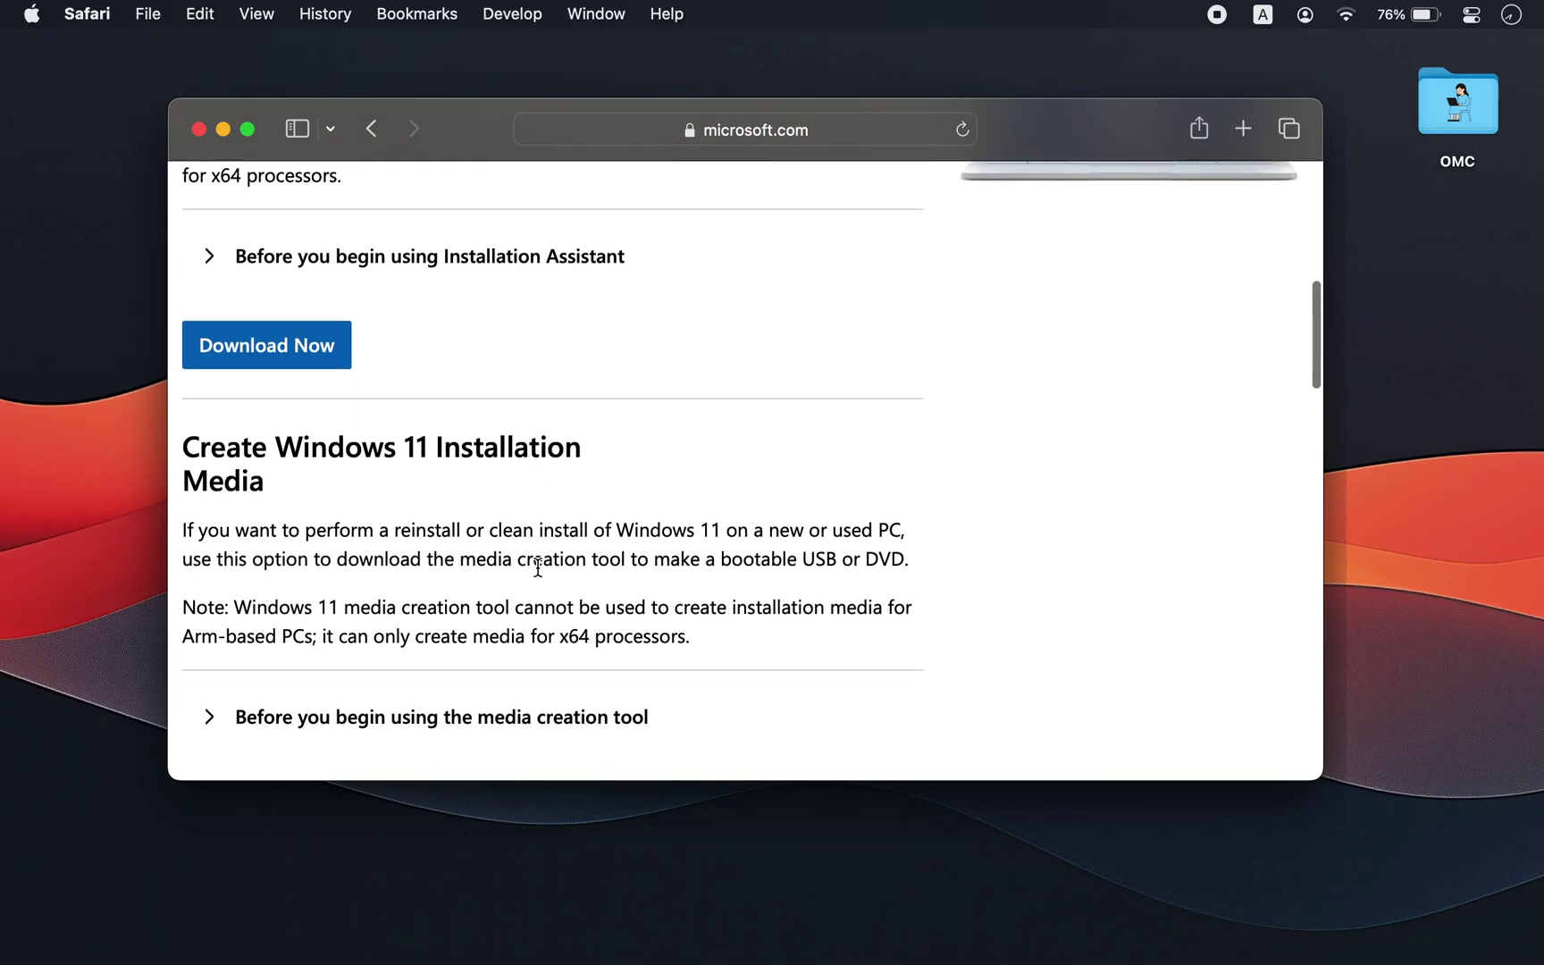
scroll(537, 567, down, 3)
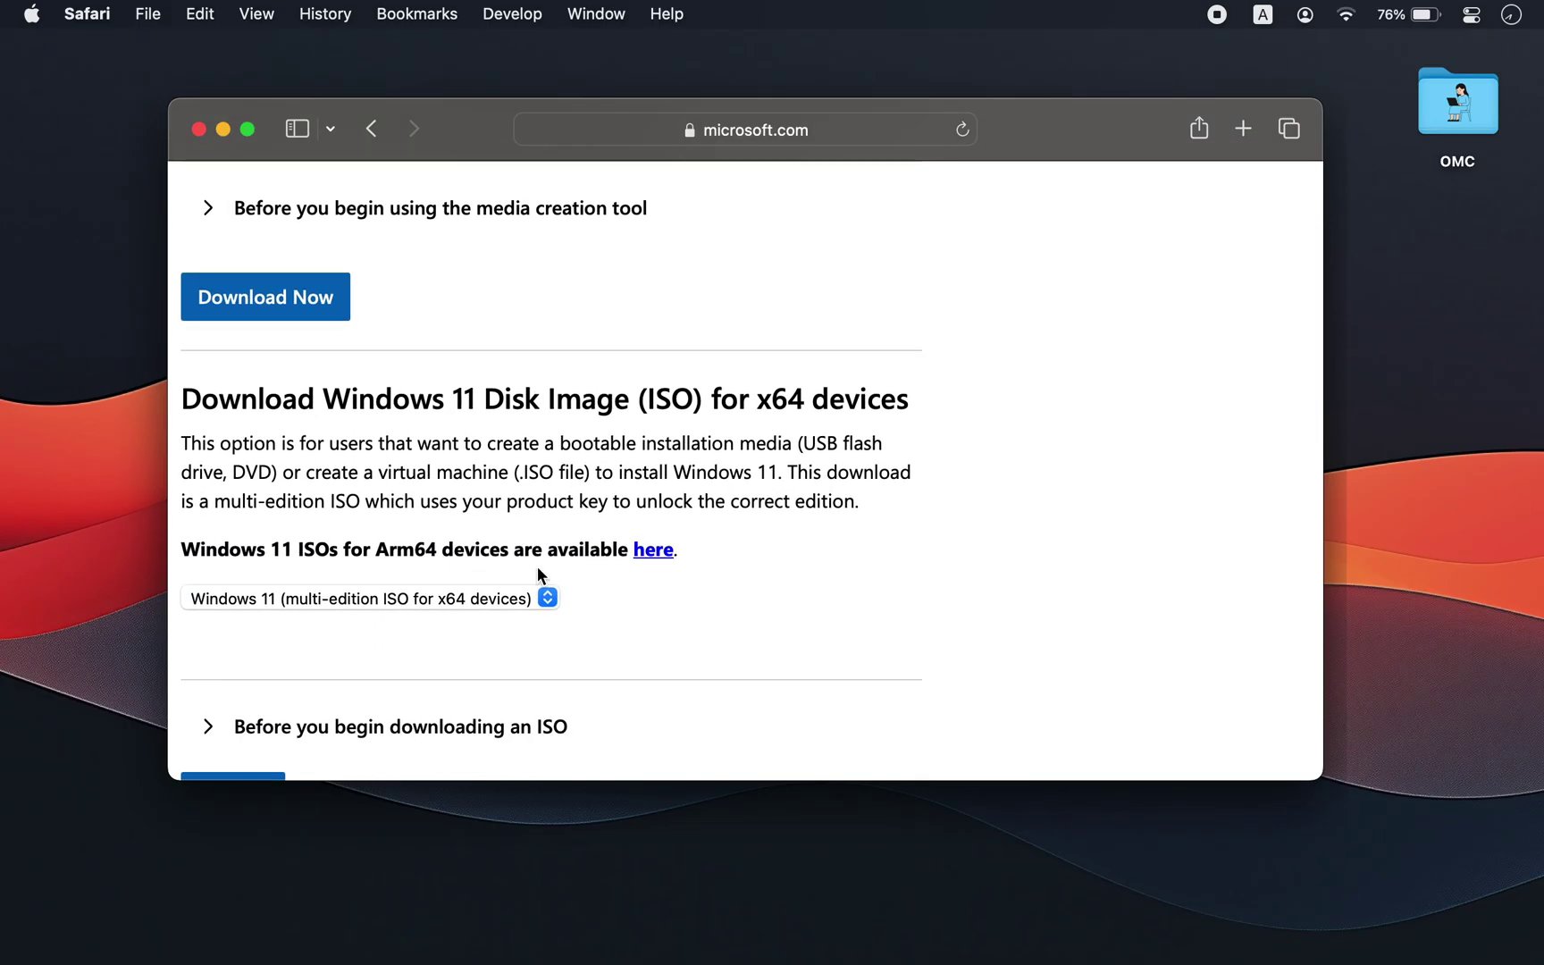
drag(182, 549, 626, 549)
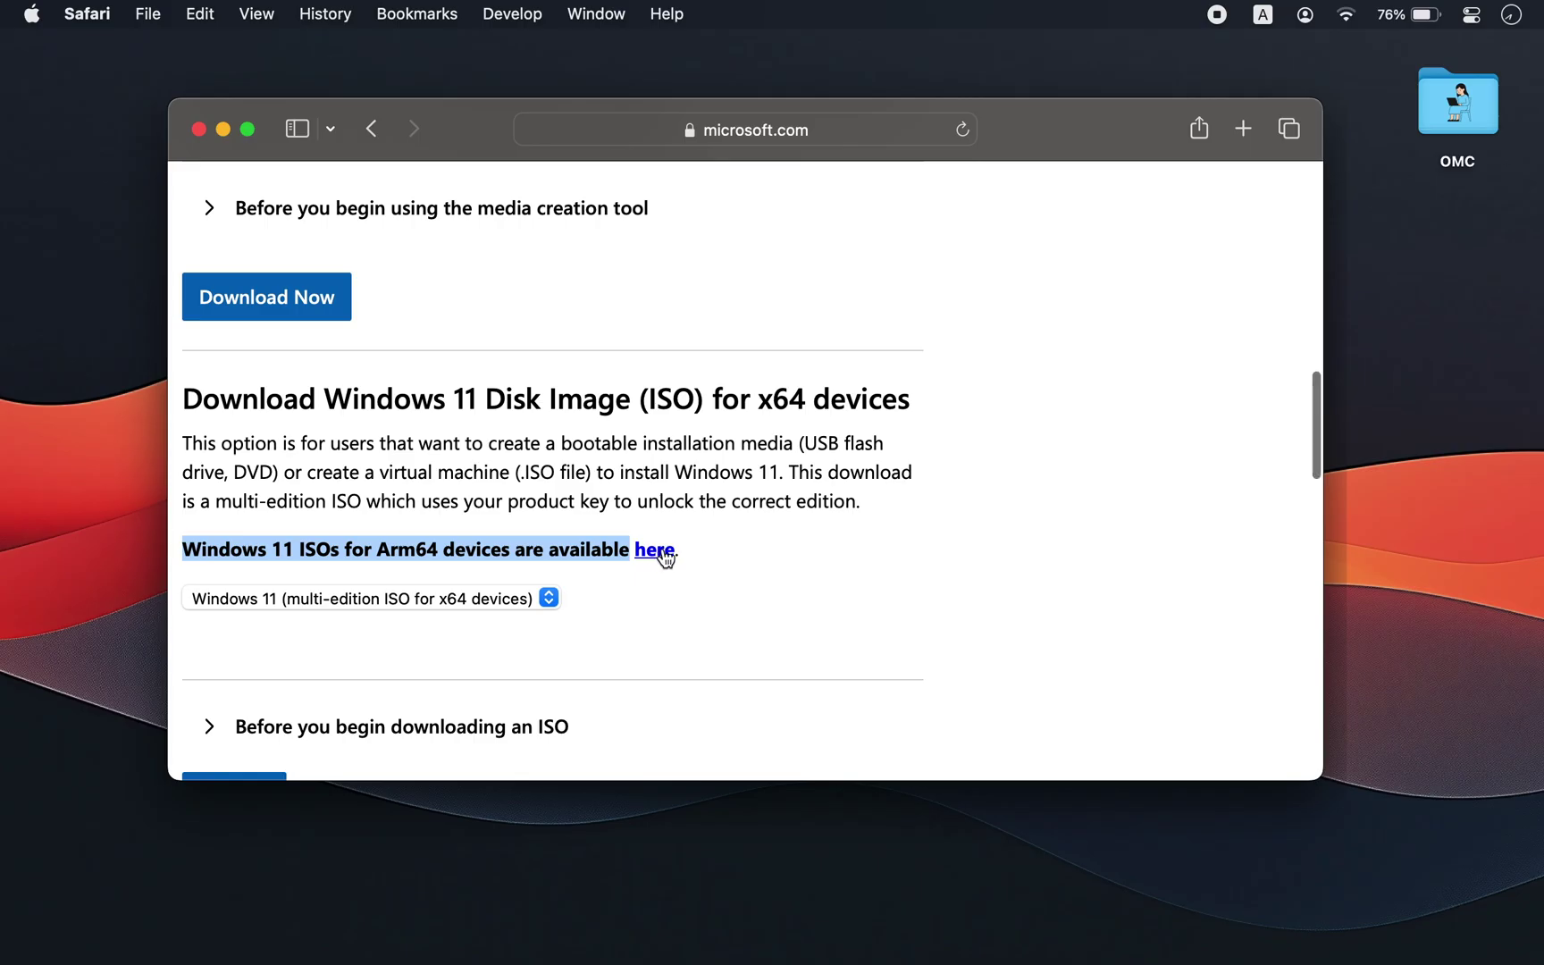
scroll(666, 554, down, 6)
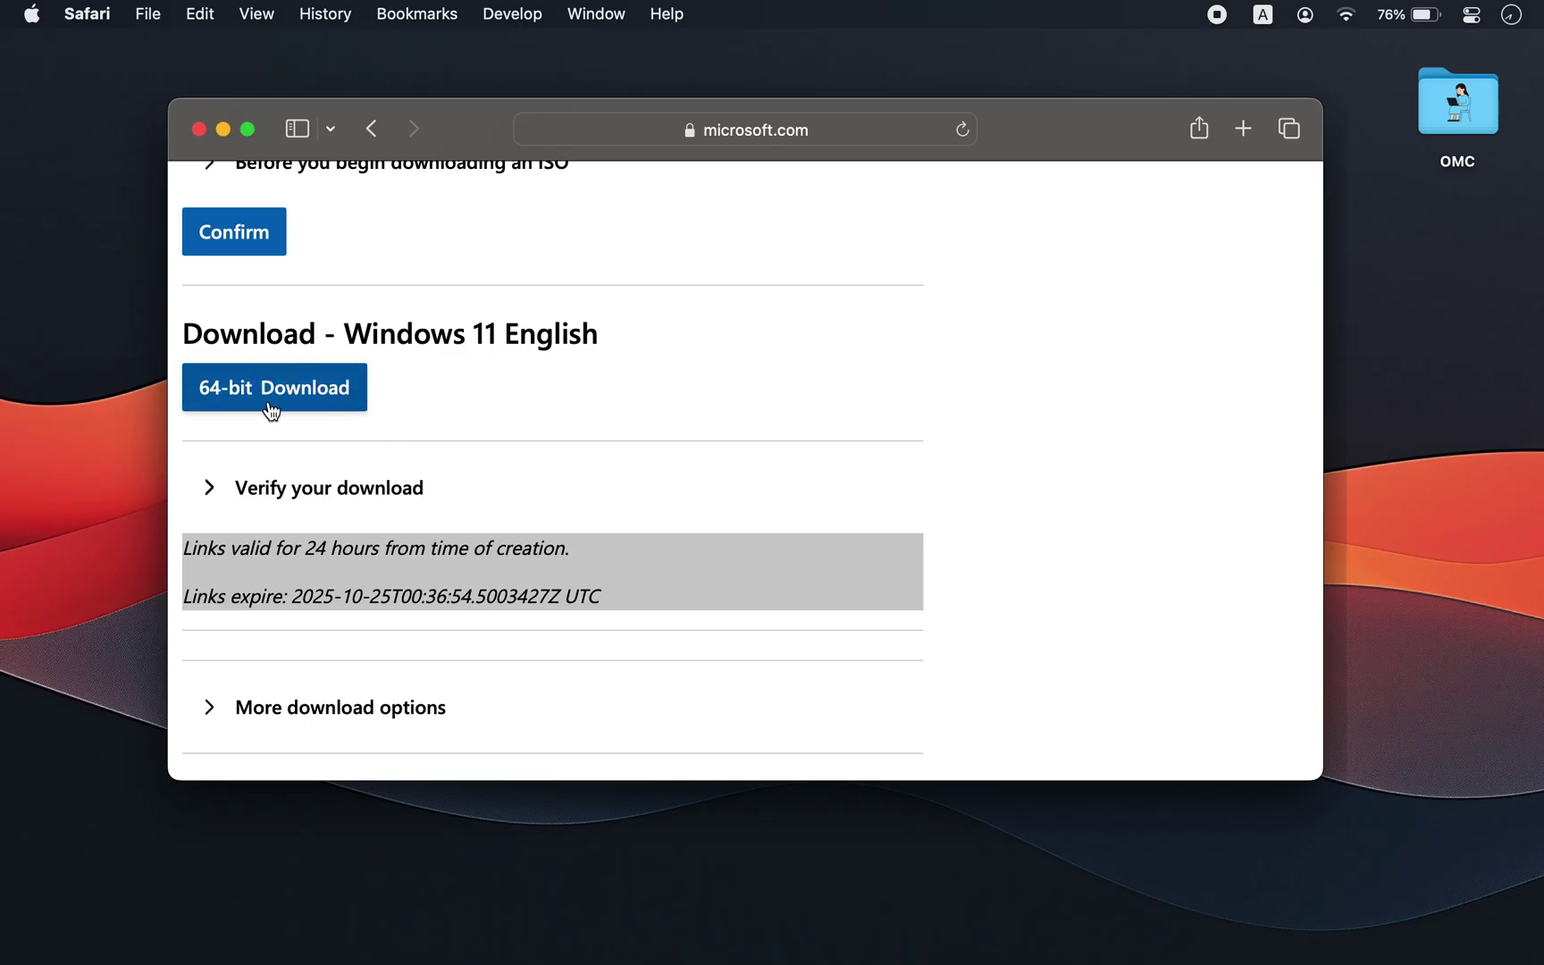
click(295, 393)
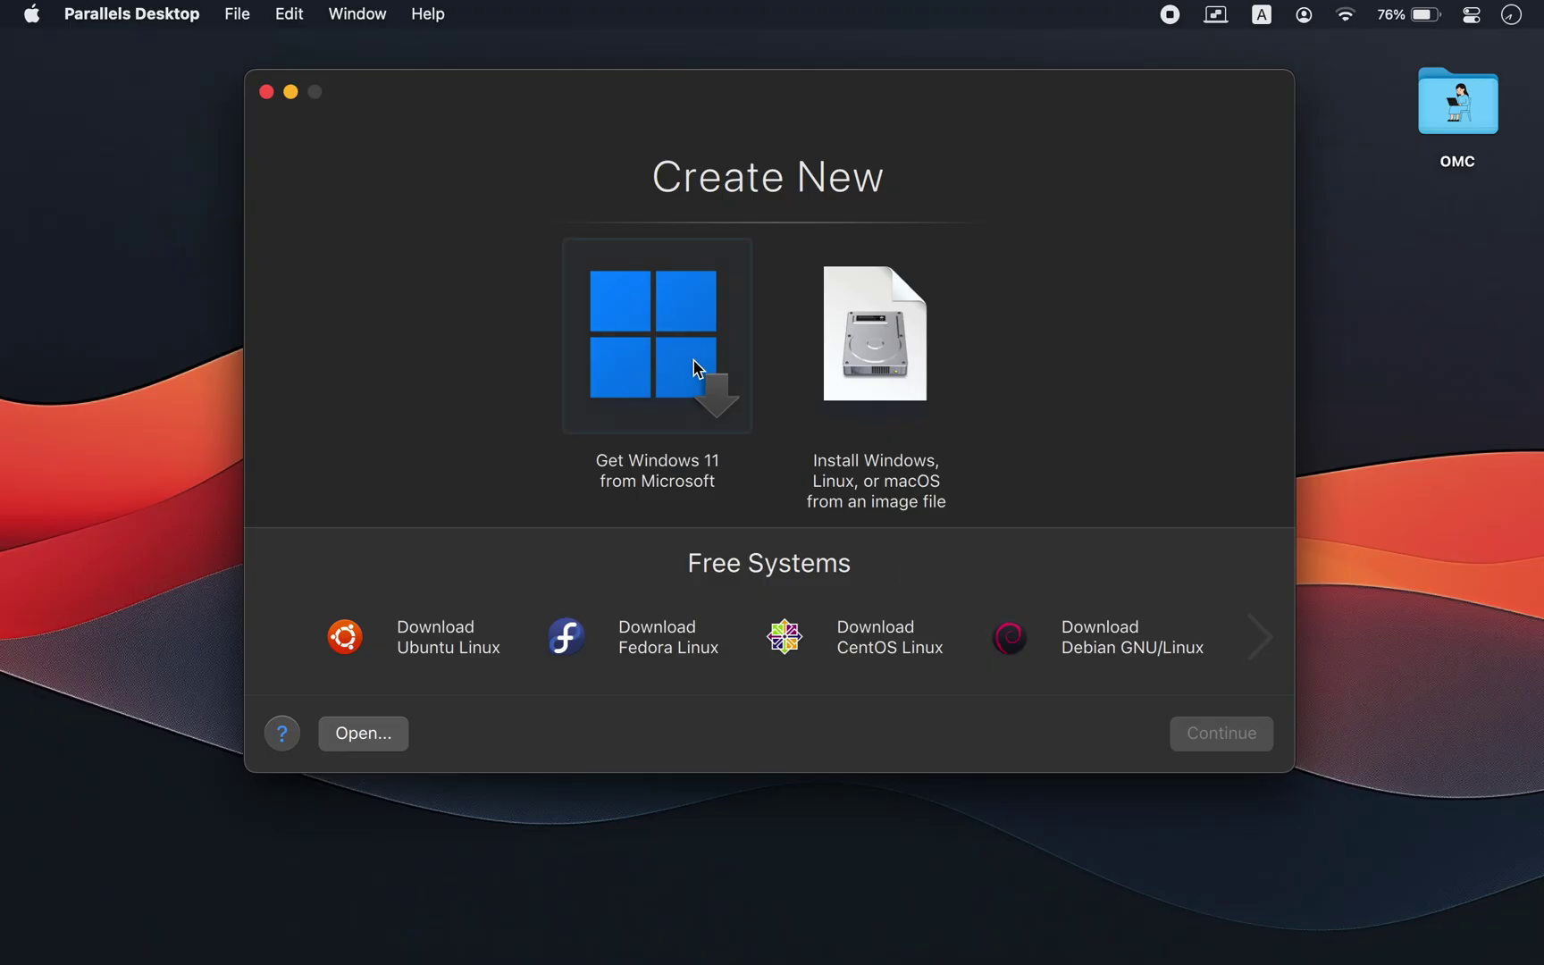
click(660, 361)
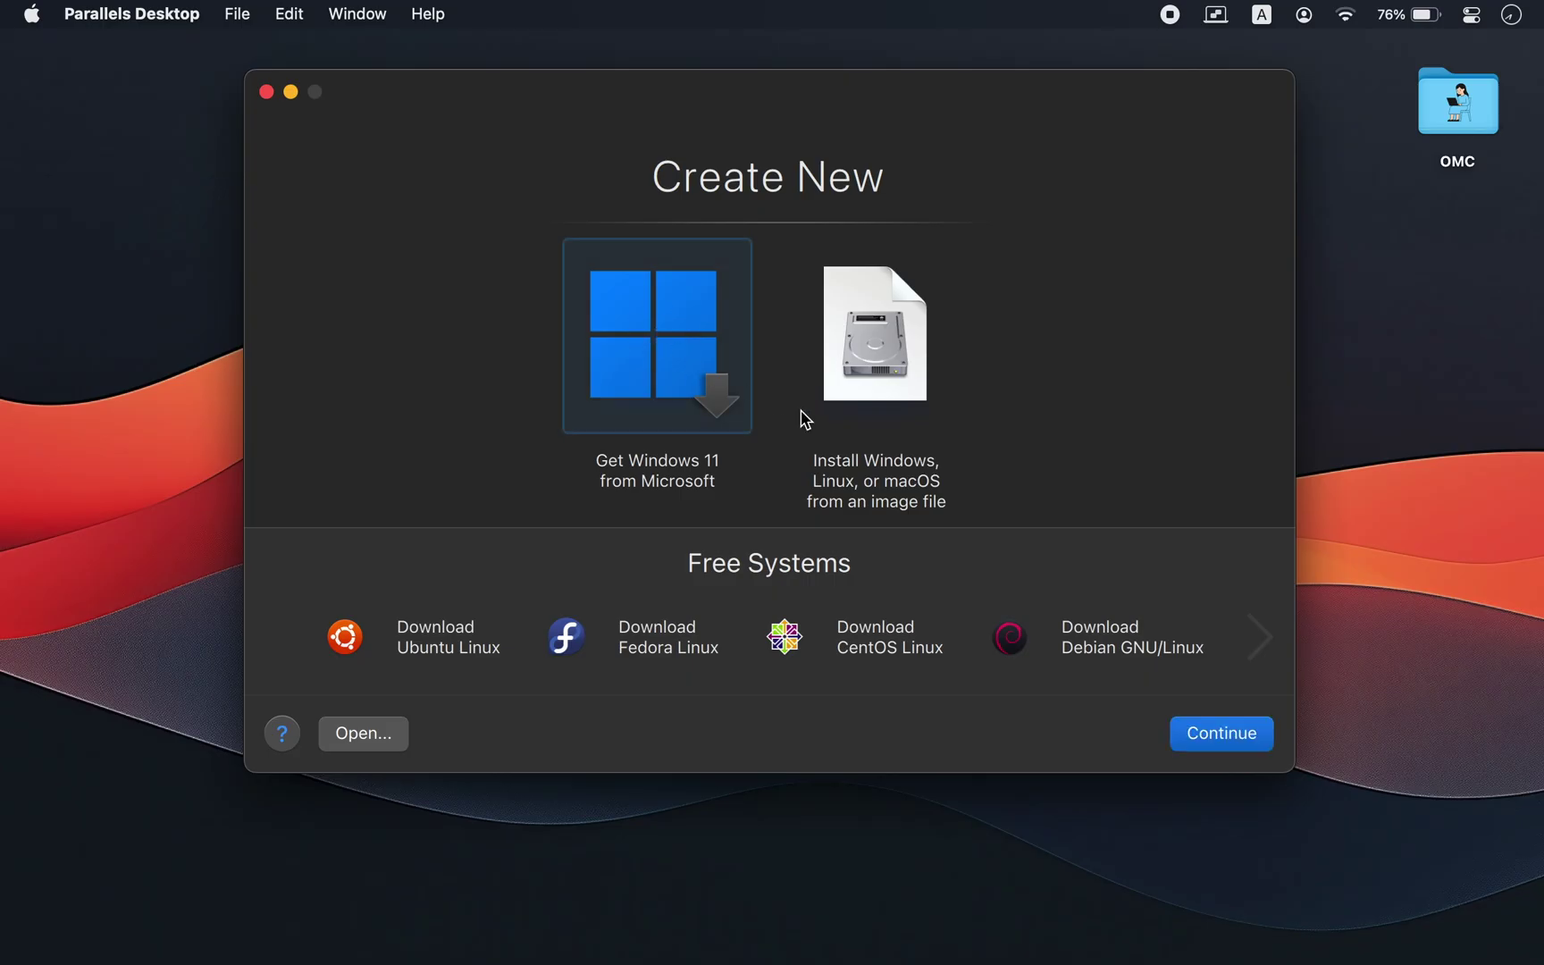
click(1191, 736)
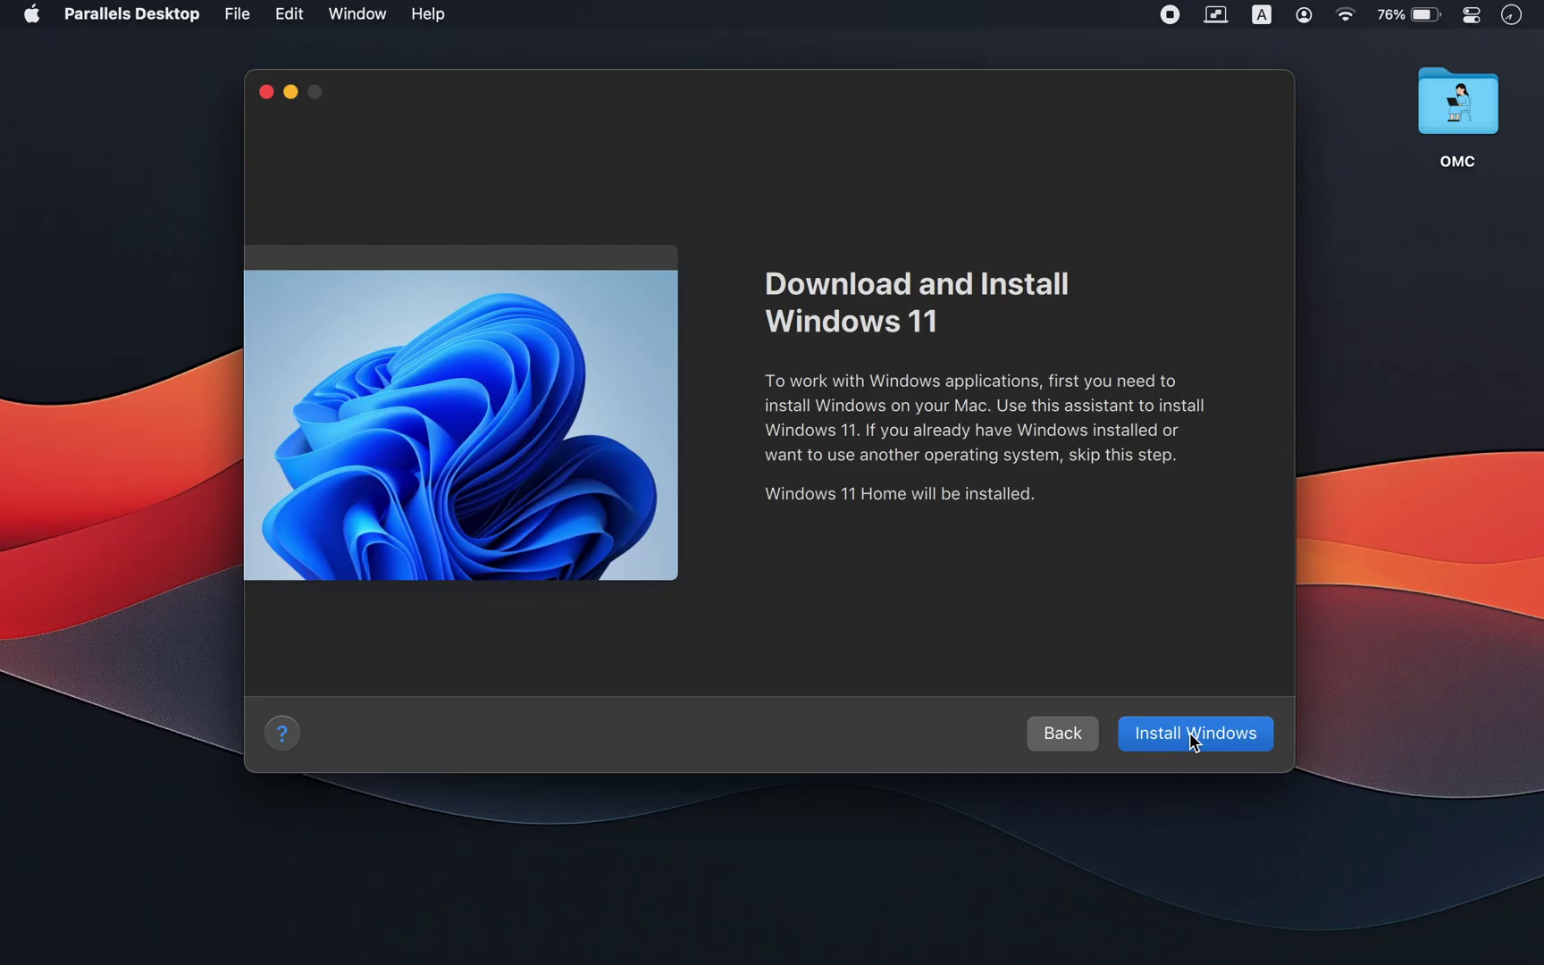
click(1073, 732)
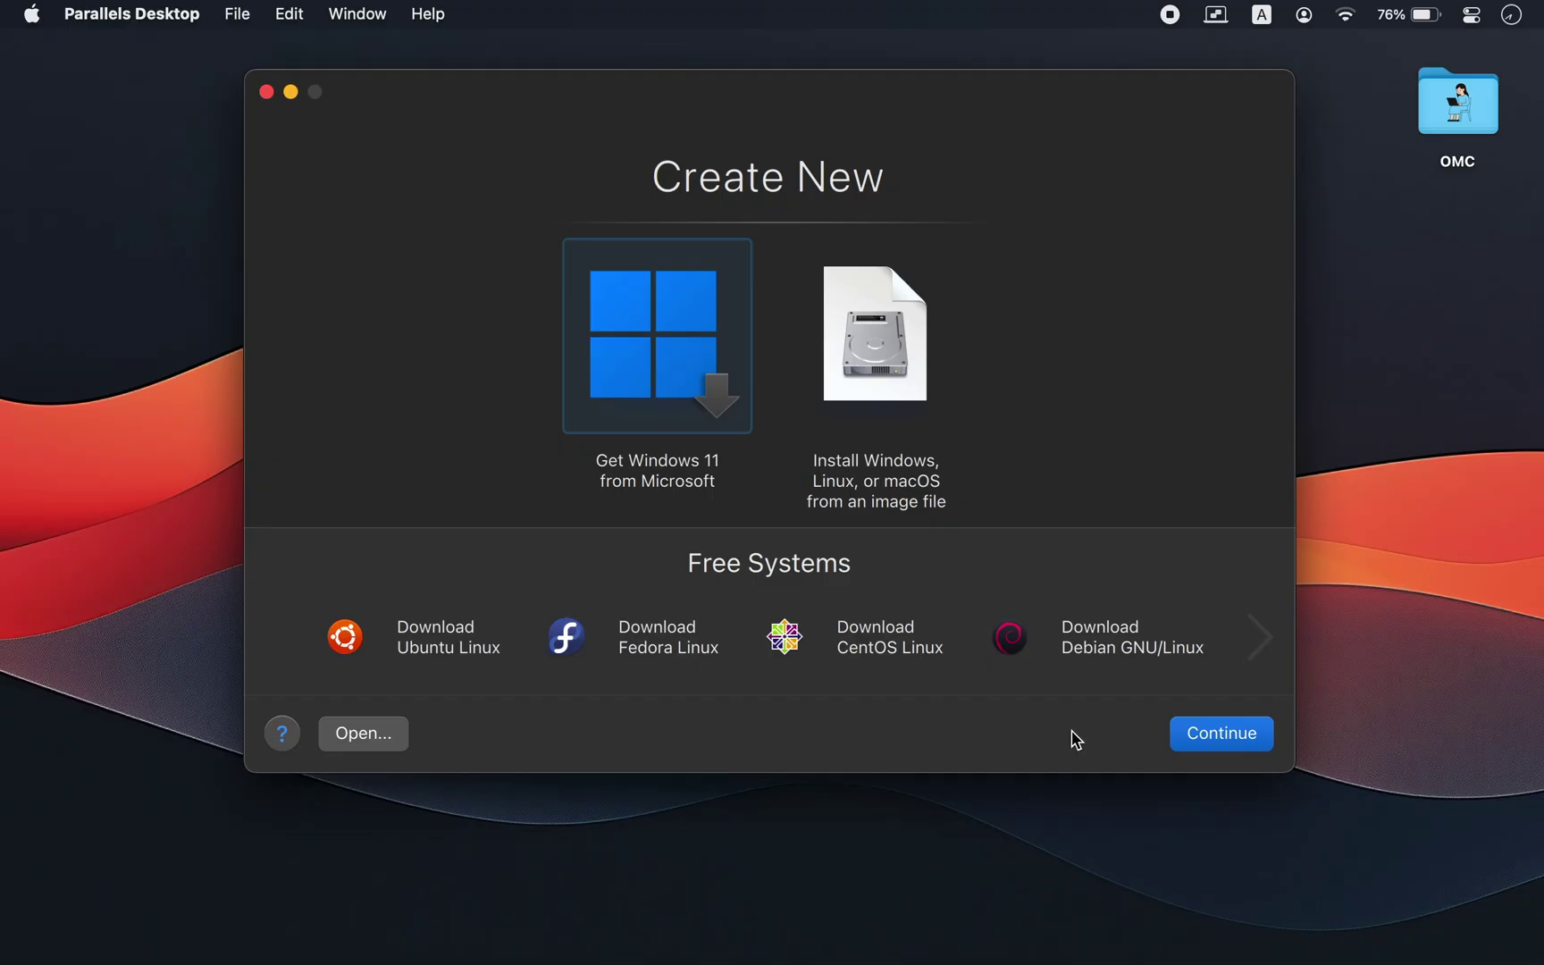
Choose installation from an image file and select Win11_25H2_English_x64.iso from the Downloads folder as the source.
click(892, 370)
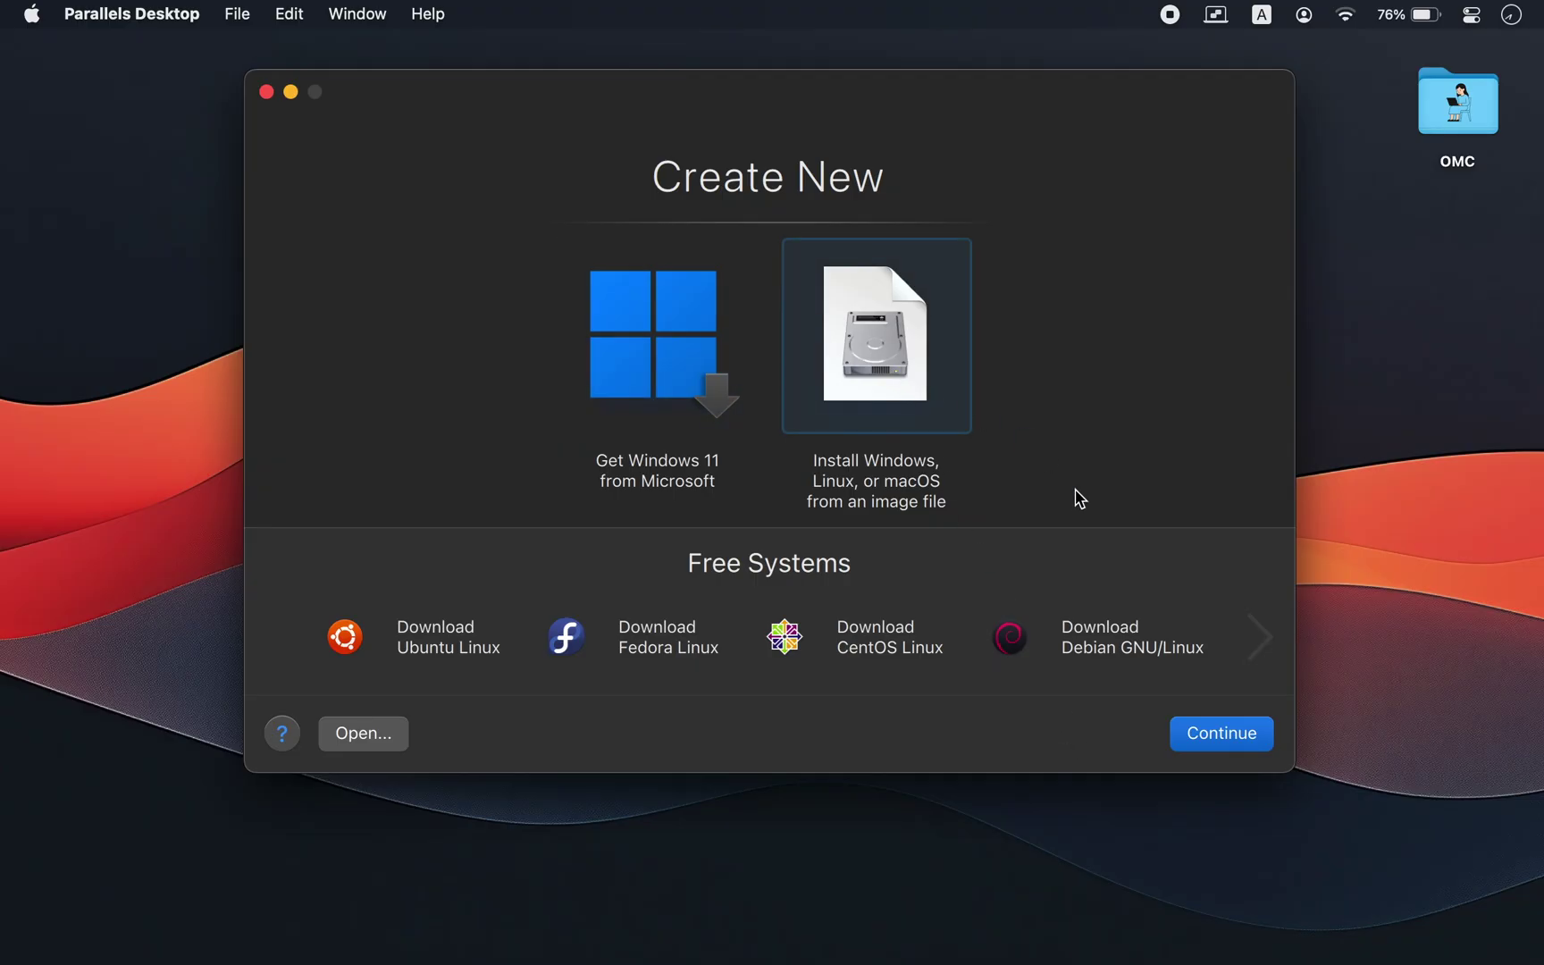
click(1198, 737)
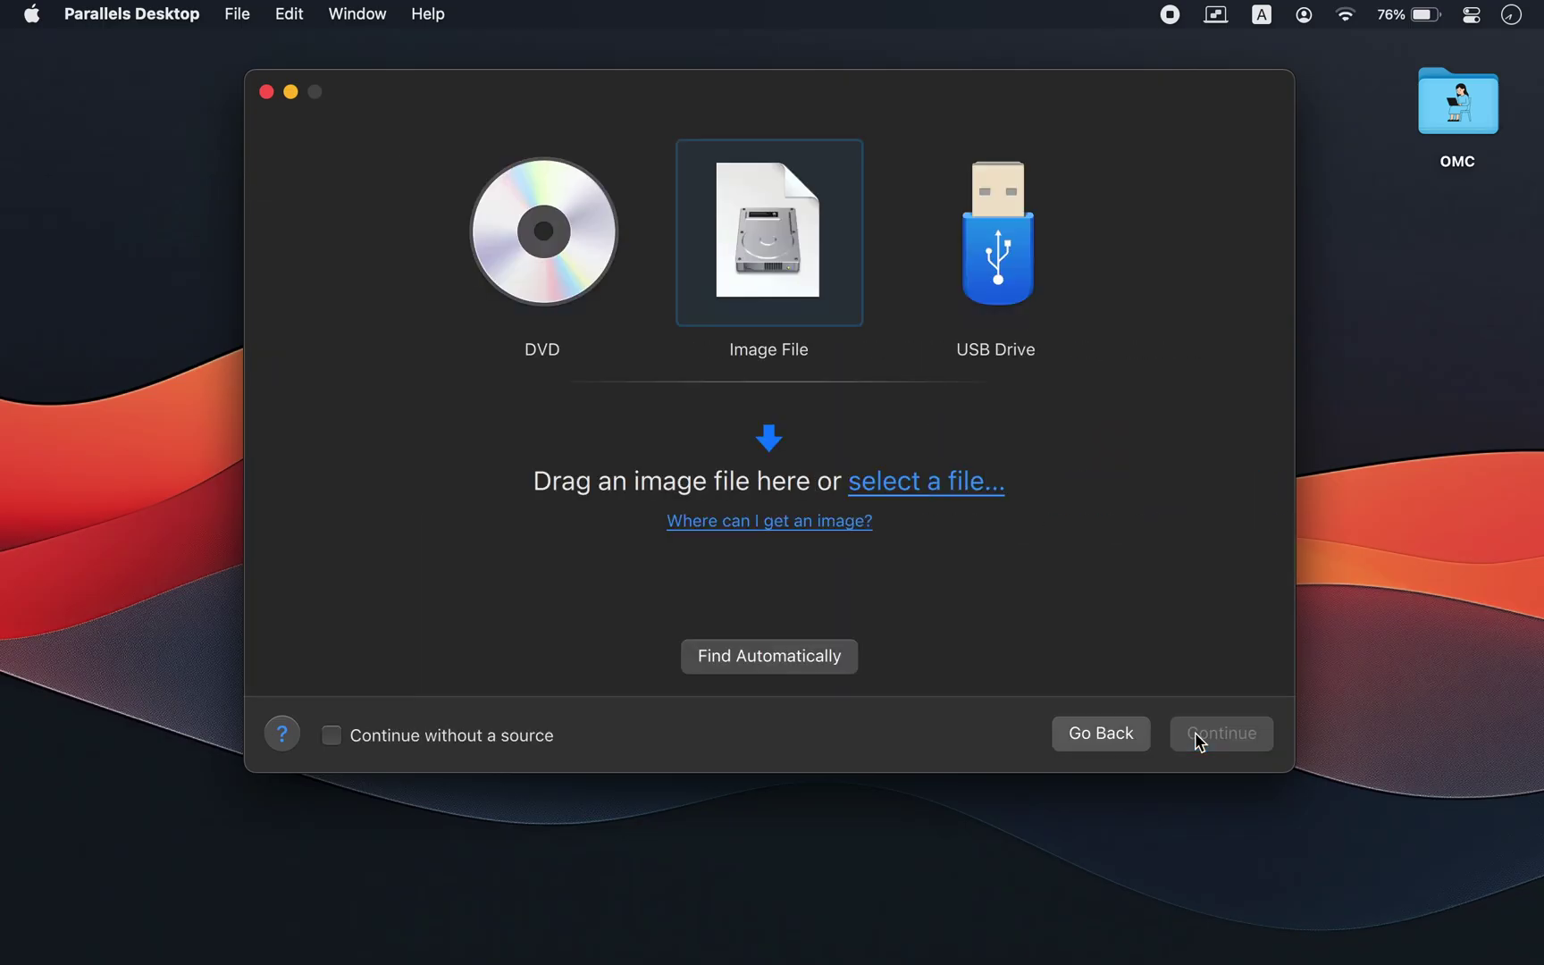
click(949, 483)
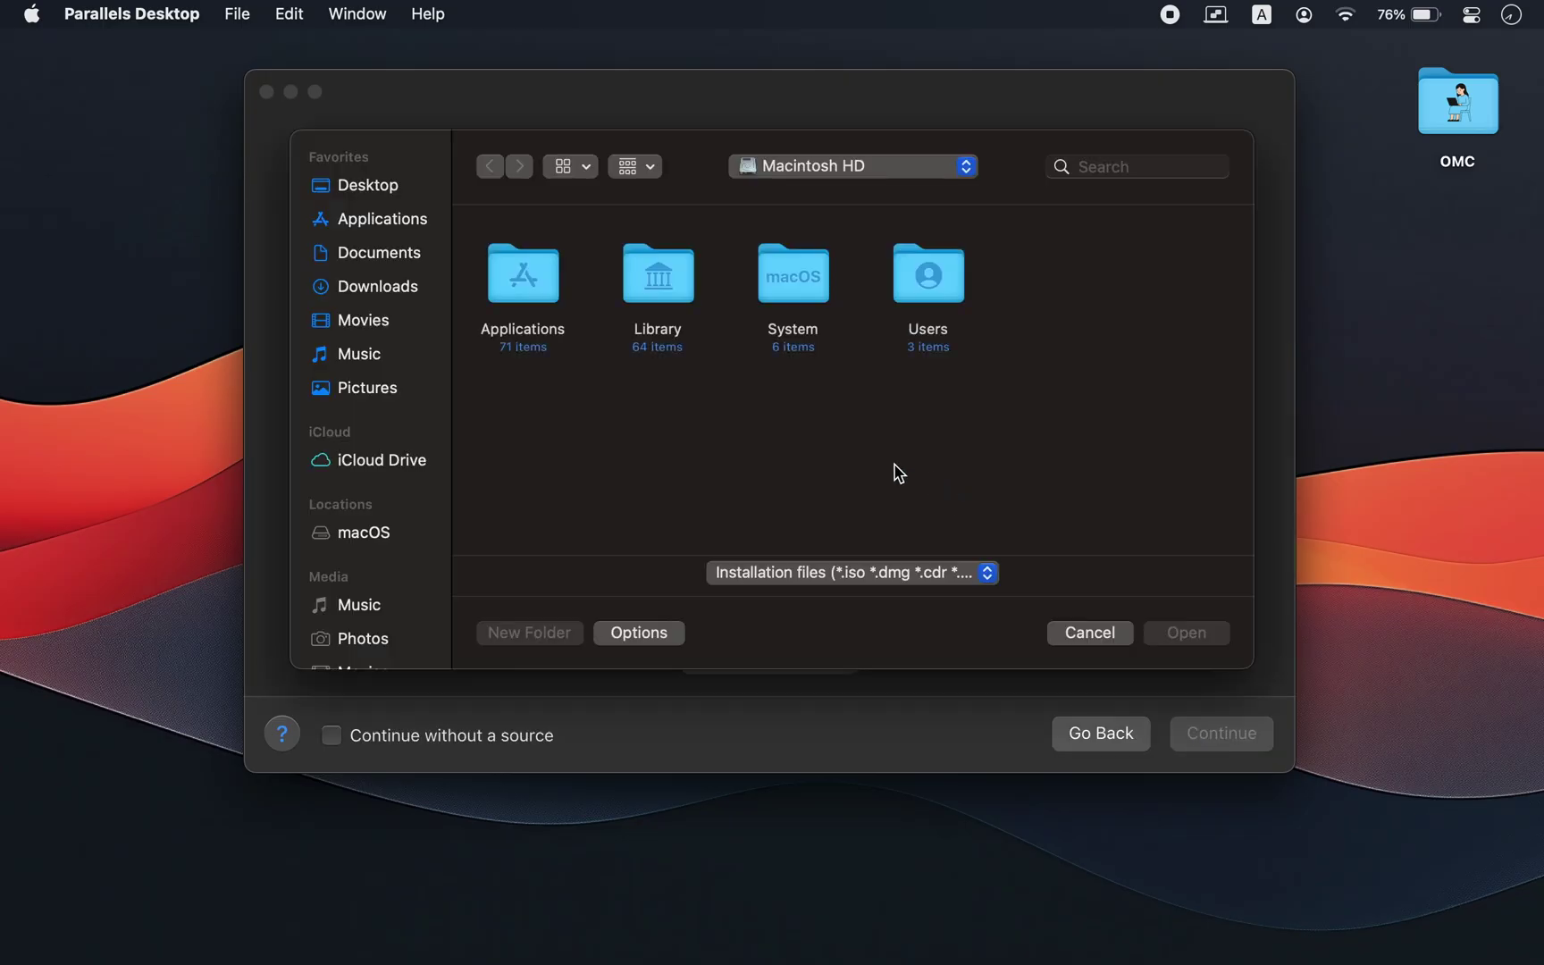
click(406, 299)
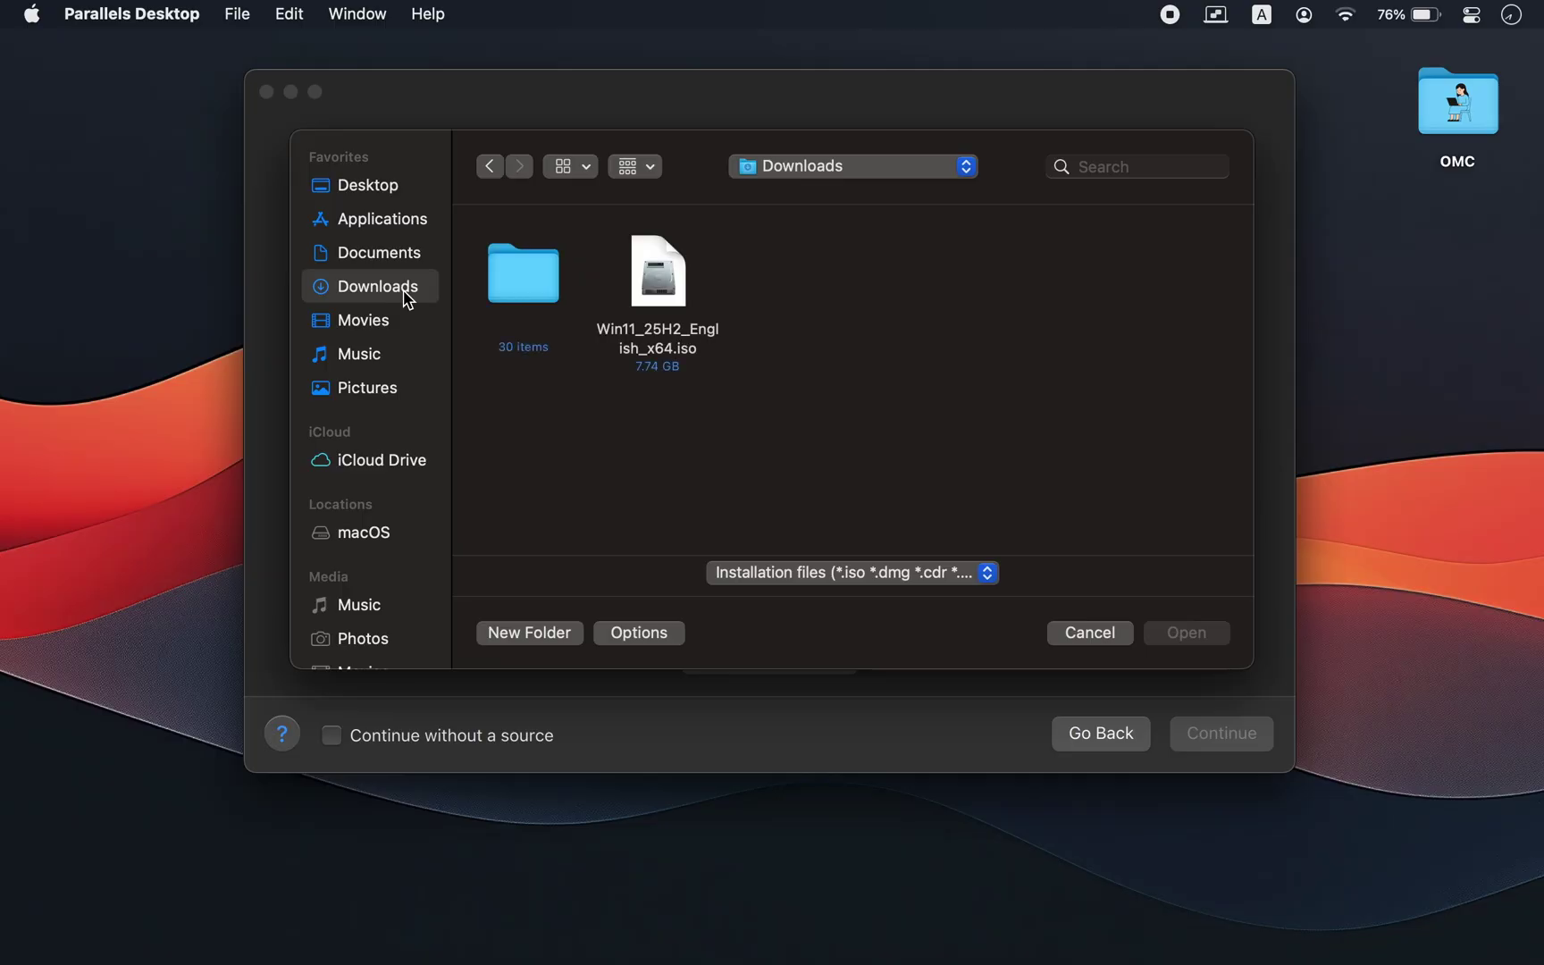
click(659, 302)
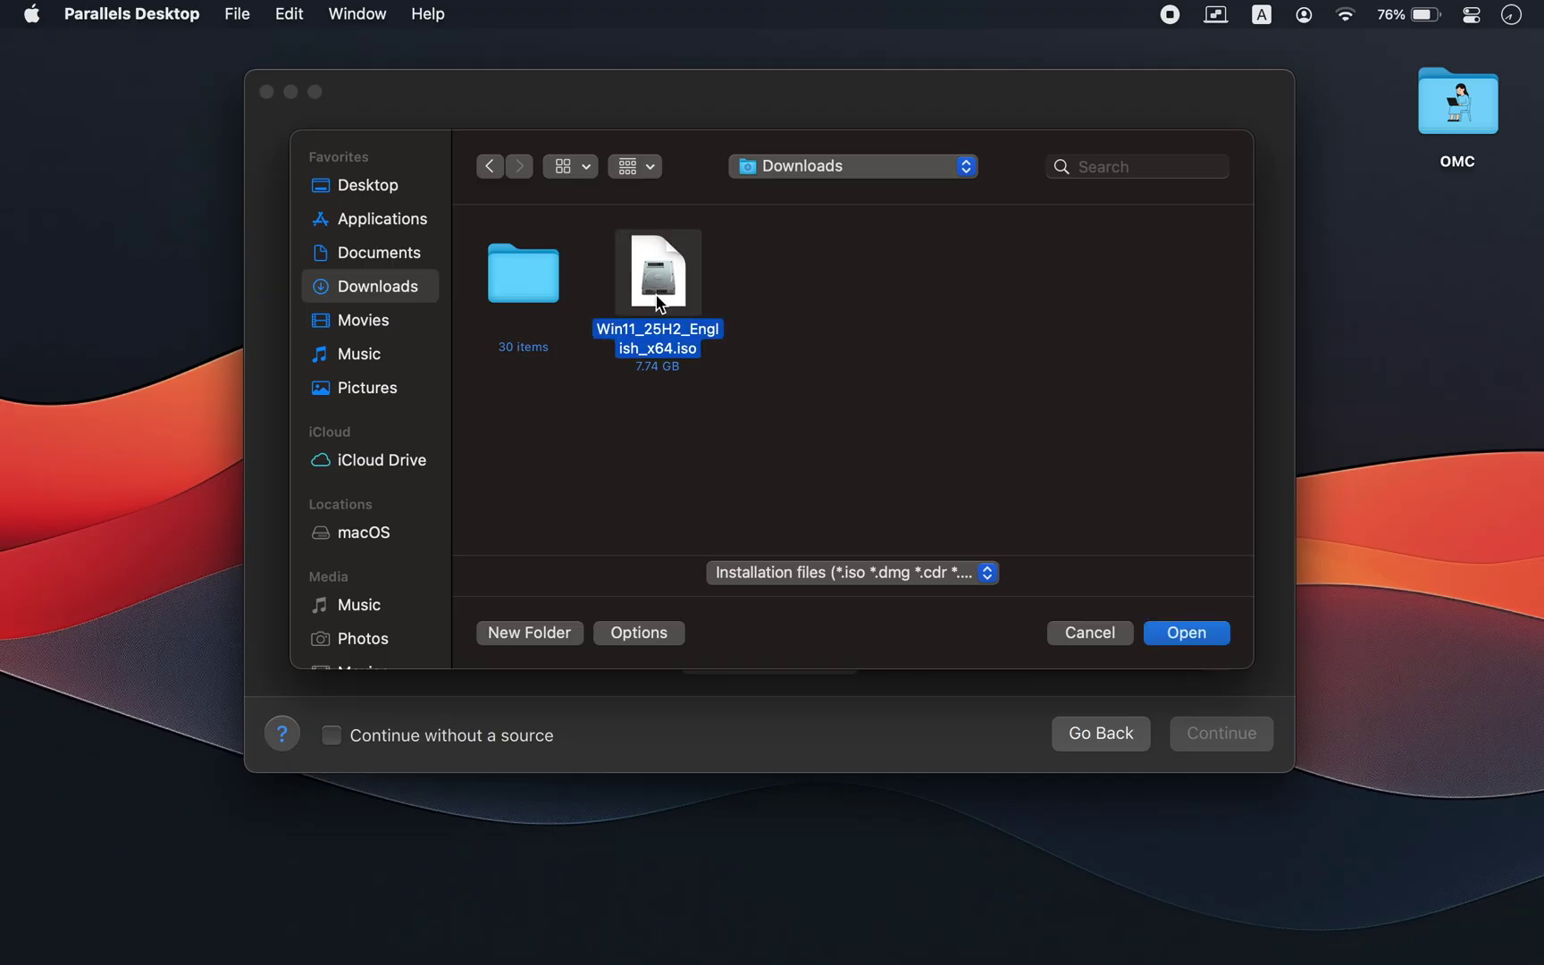
click(1178, 634)
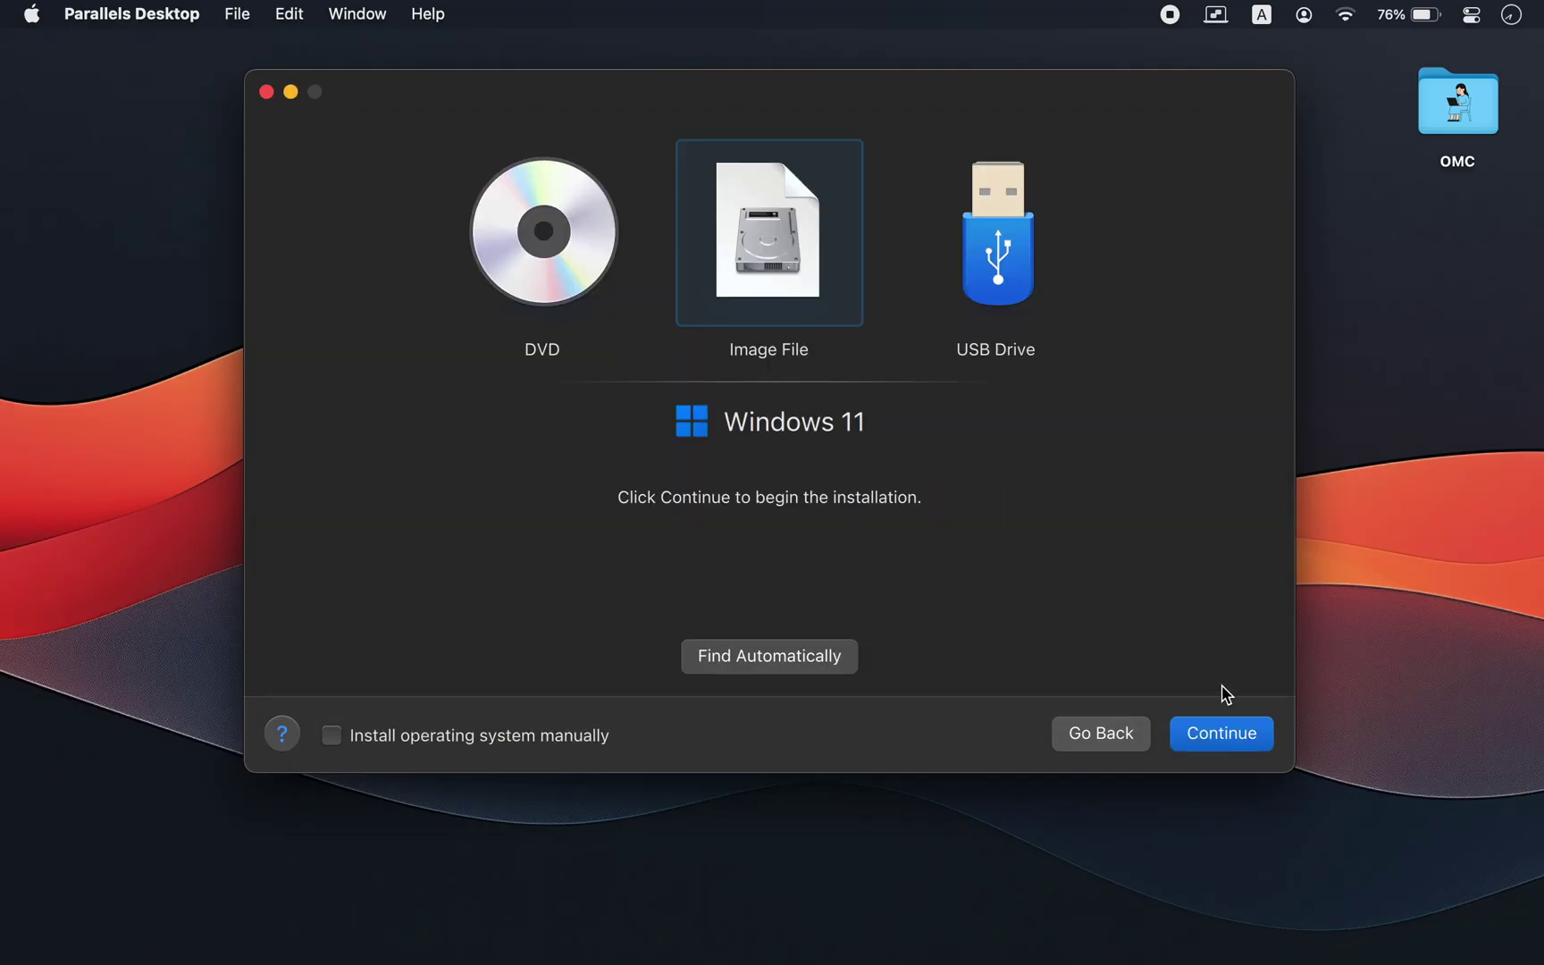
Proceed with the Windows 11 image, opt out of entering a license key, and choose the Windows 11 Pro edition.
click(1230, 738)
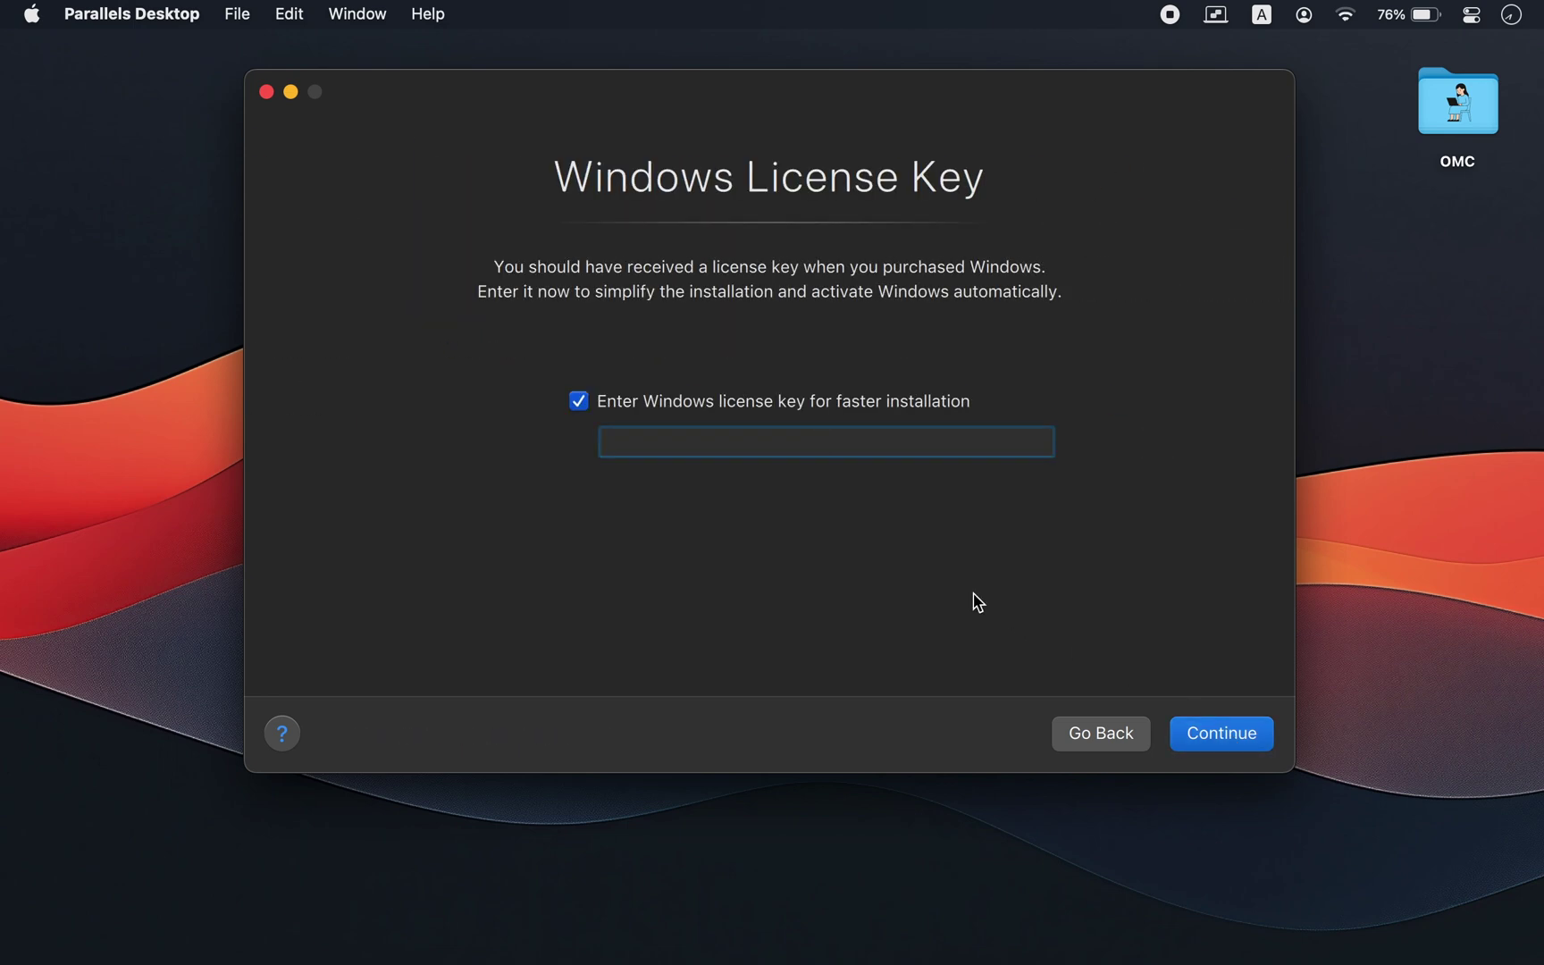
click(579, 401)
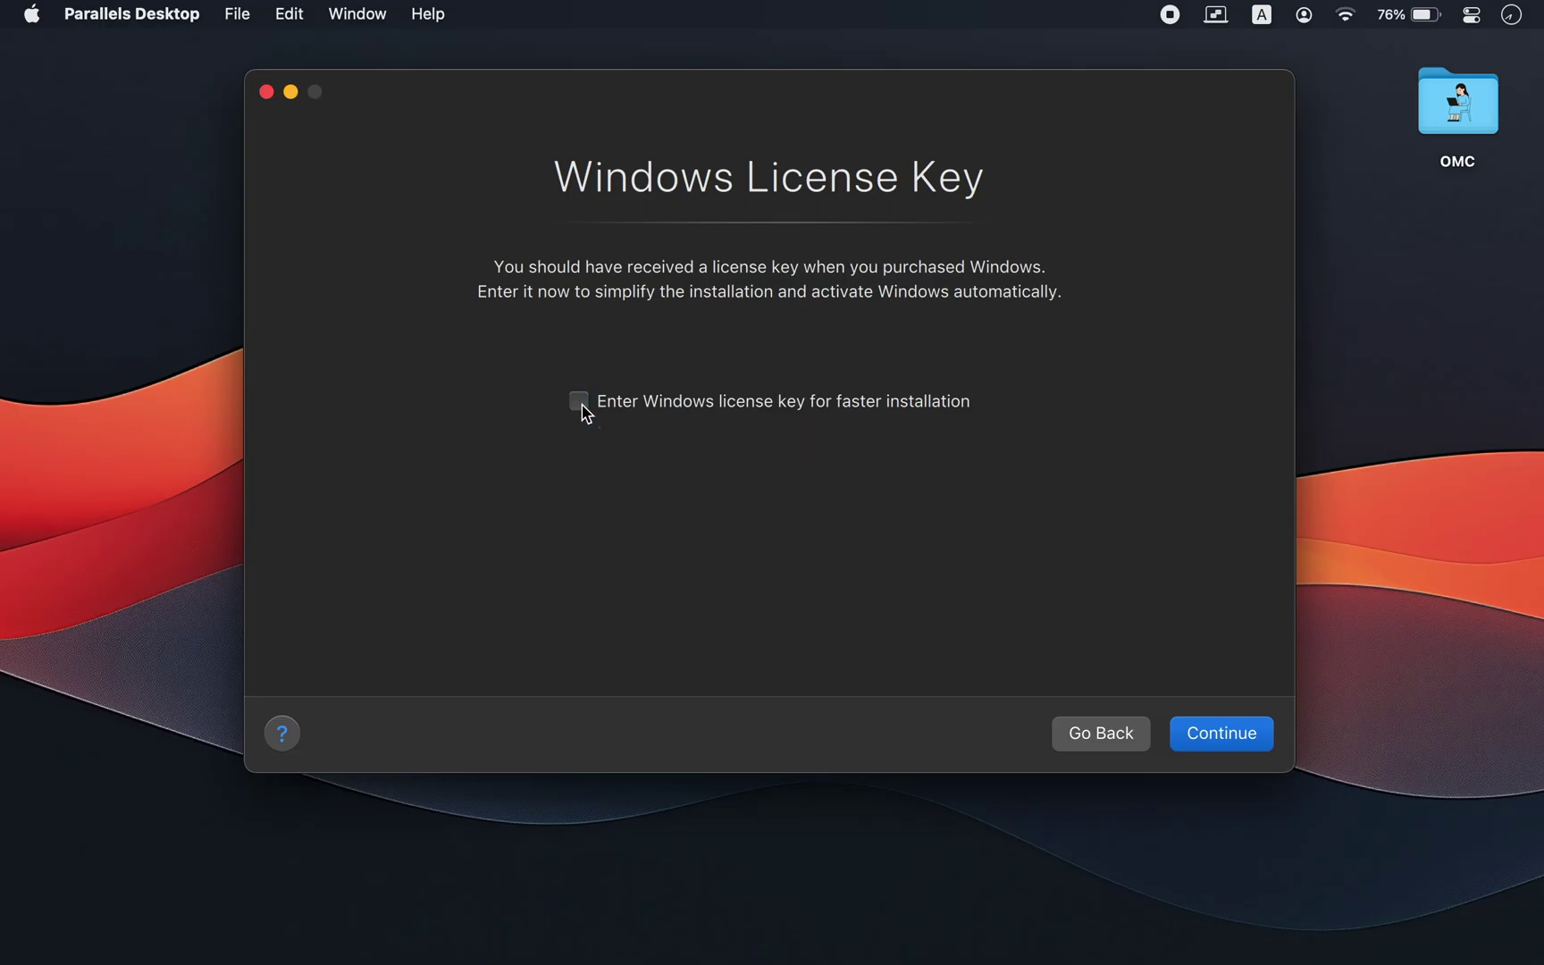
click(1203, 733)
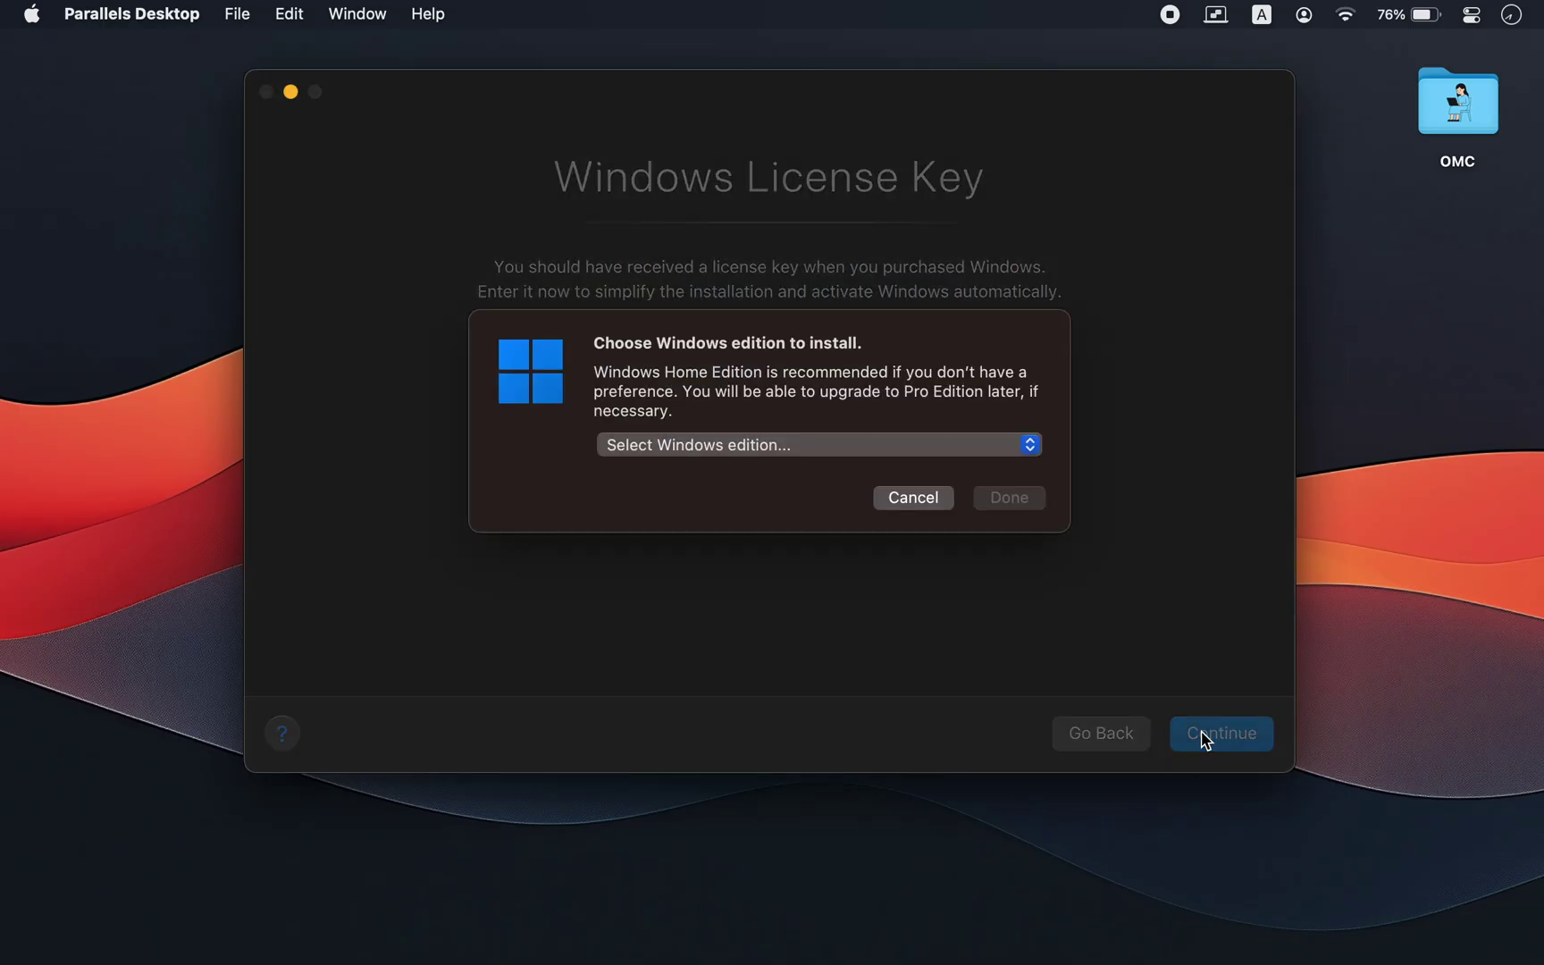
click(865, 447)
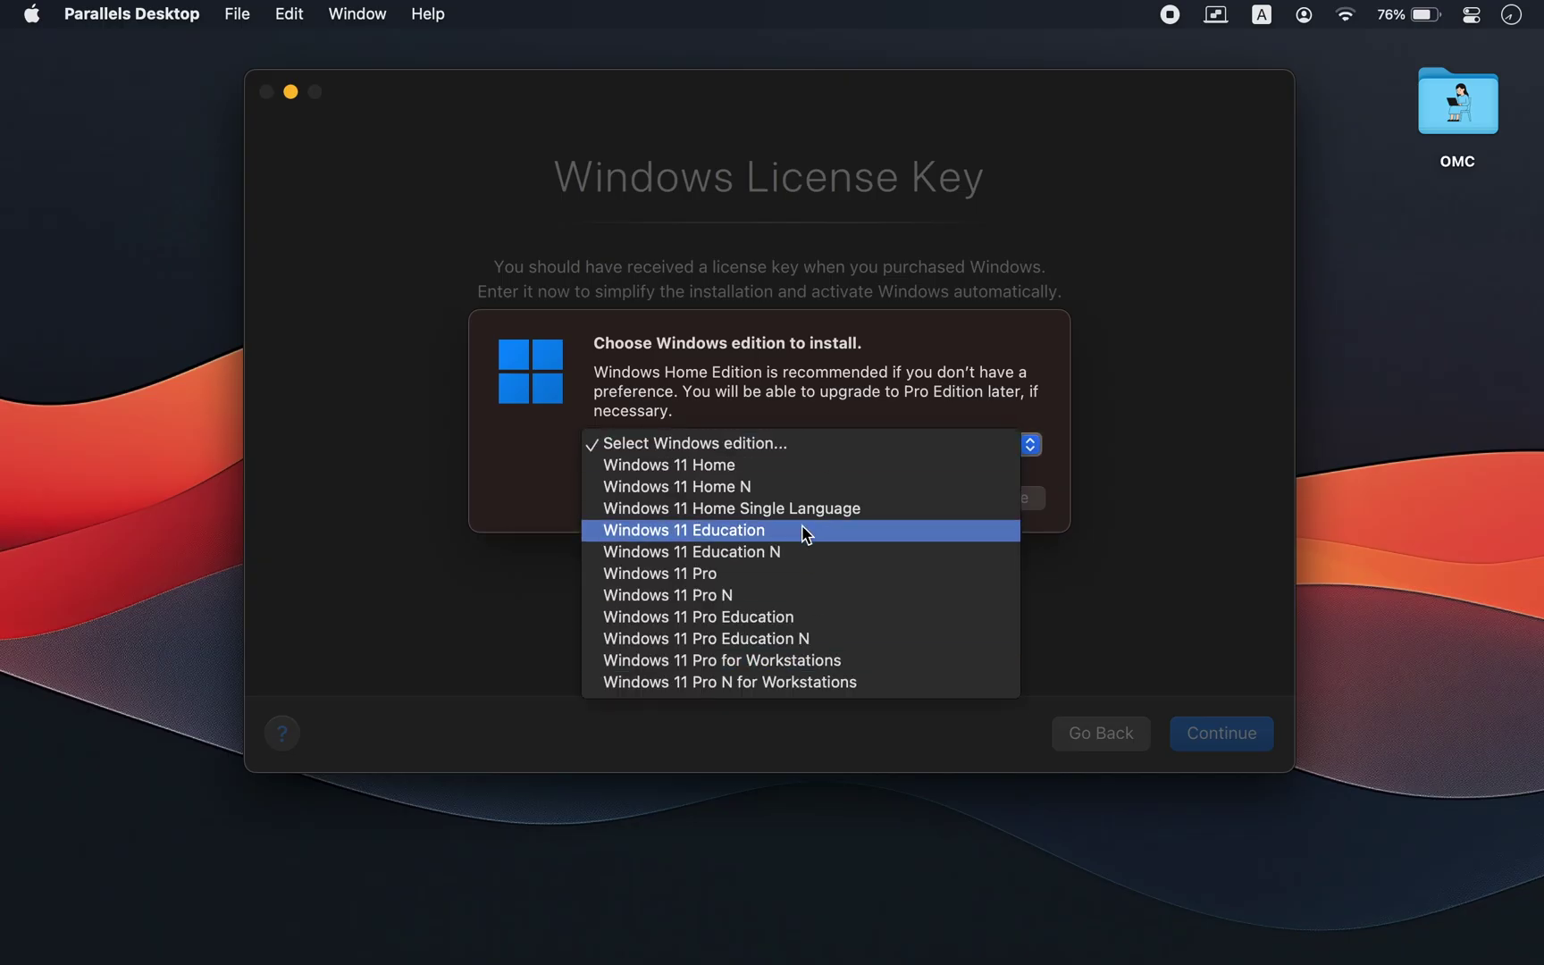
click(812, 575)
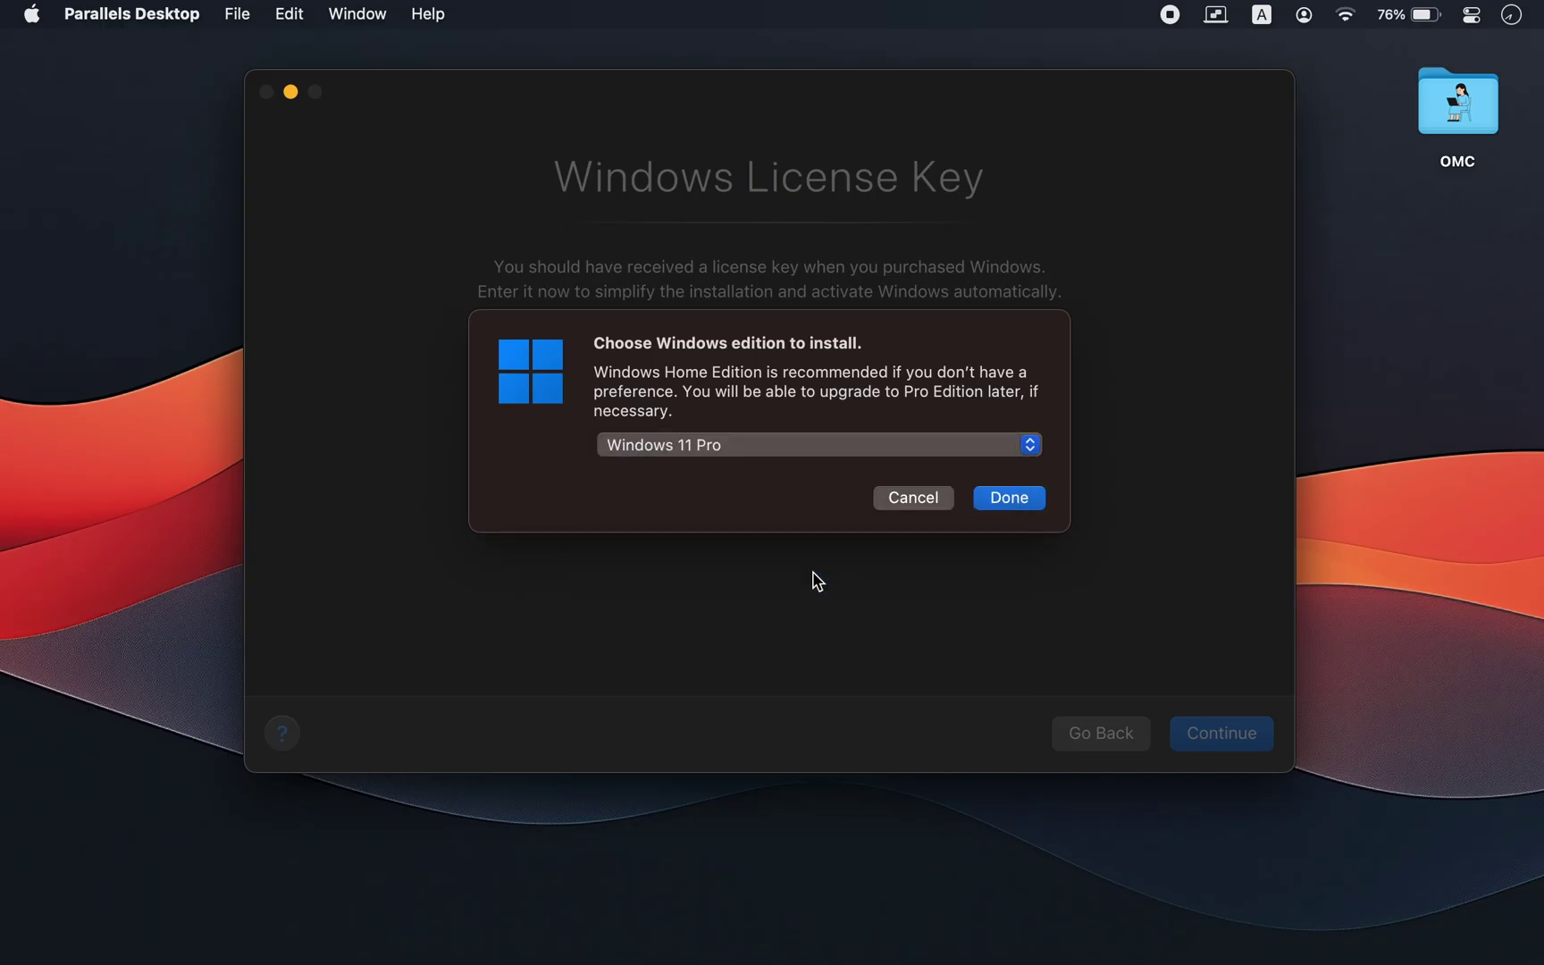
click(1008, 498)
key(Return)
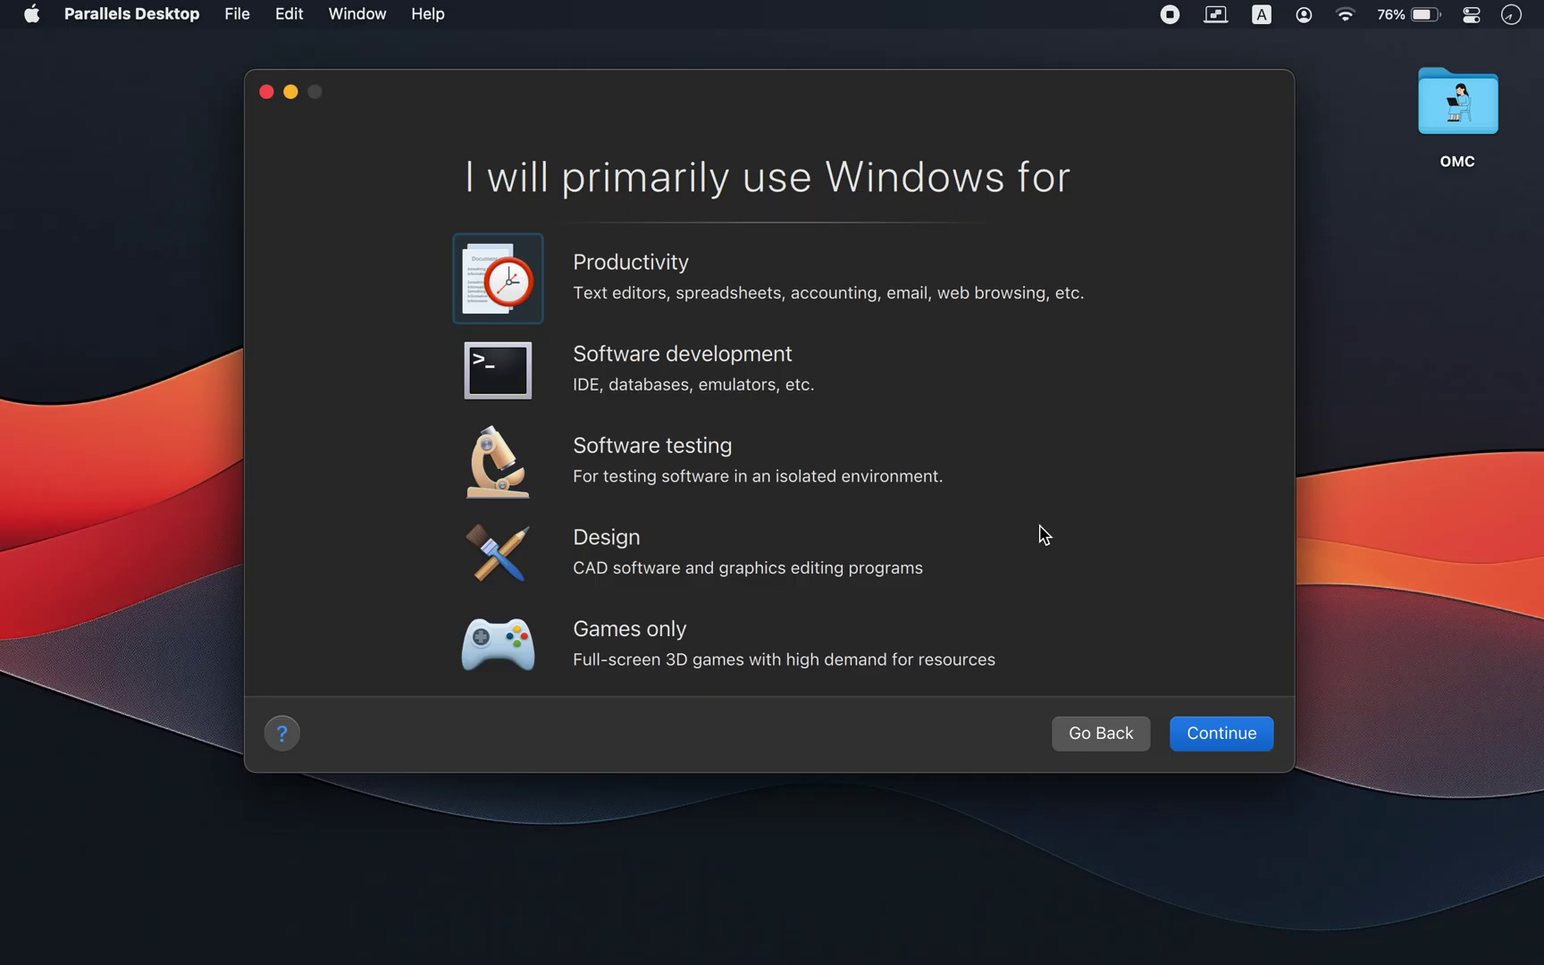
Create the Windows 11 virtual machine for Productivity use, without a Mac desktop alias and with settings customization before installation.
click(1217, 742)
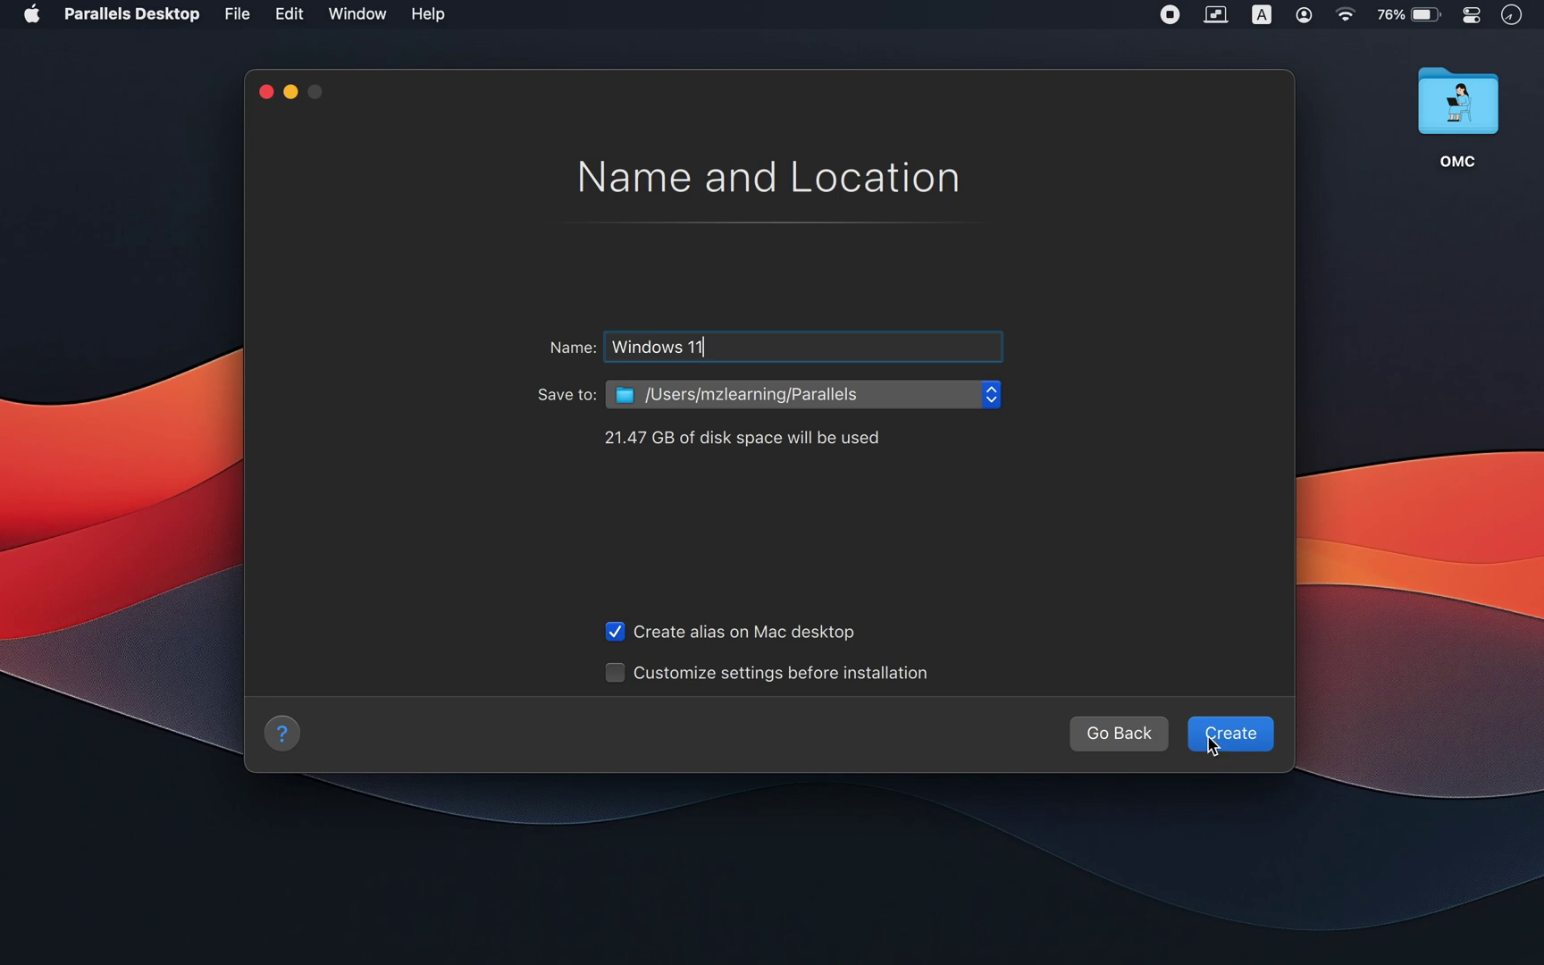
click(755, 636)
click(746, 681)
click(1224, 734)
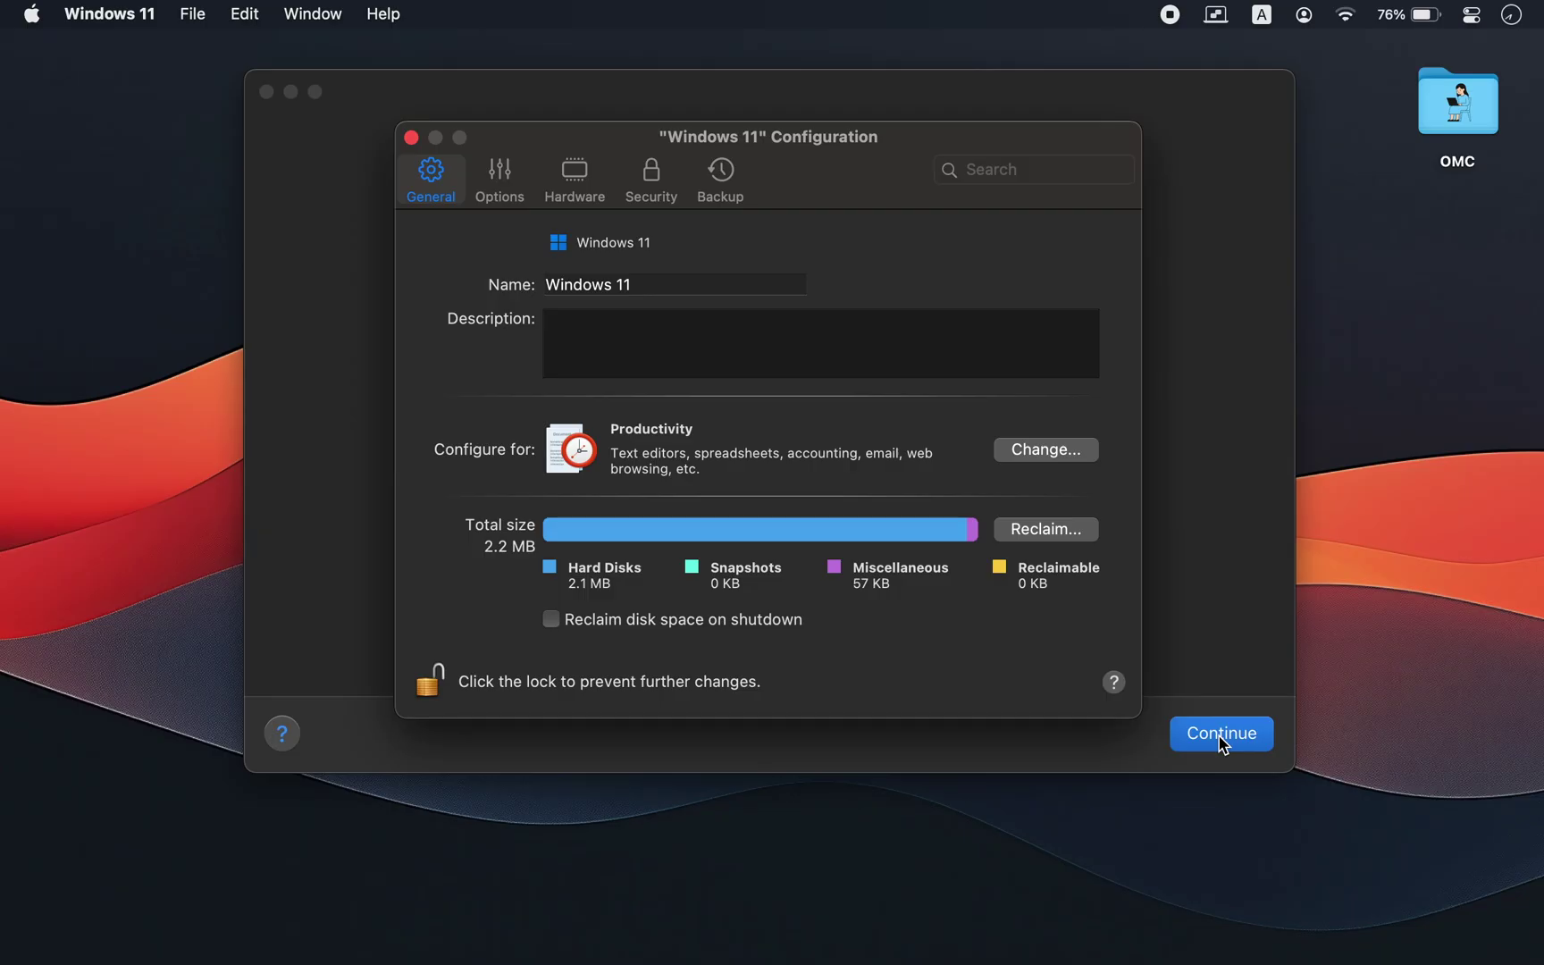
Set the virtual hard disk's location to IDE 1:0 in its advanced hardware settings.
click(583, 202)
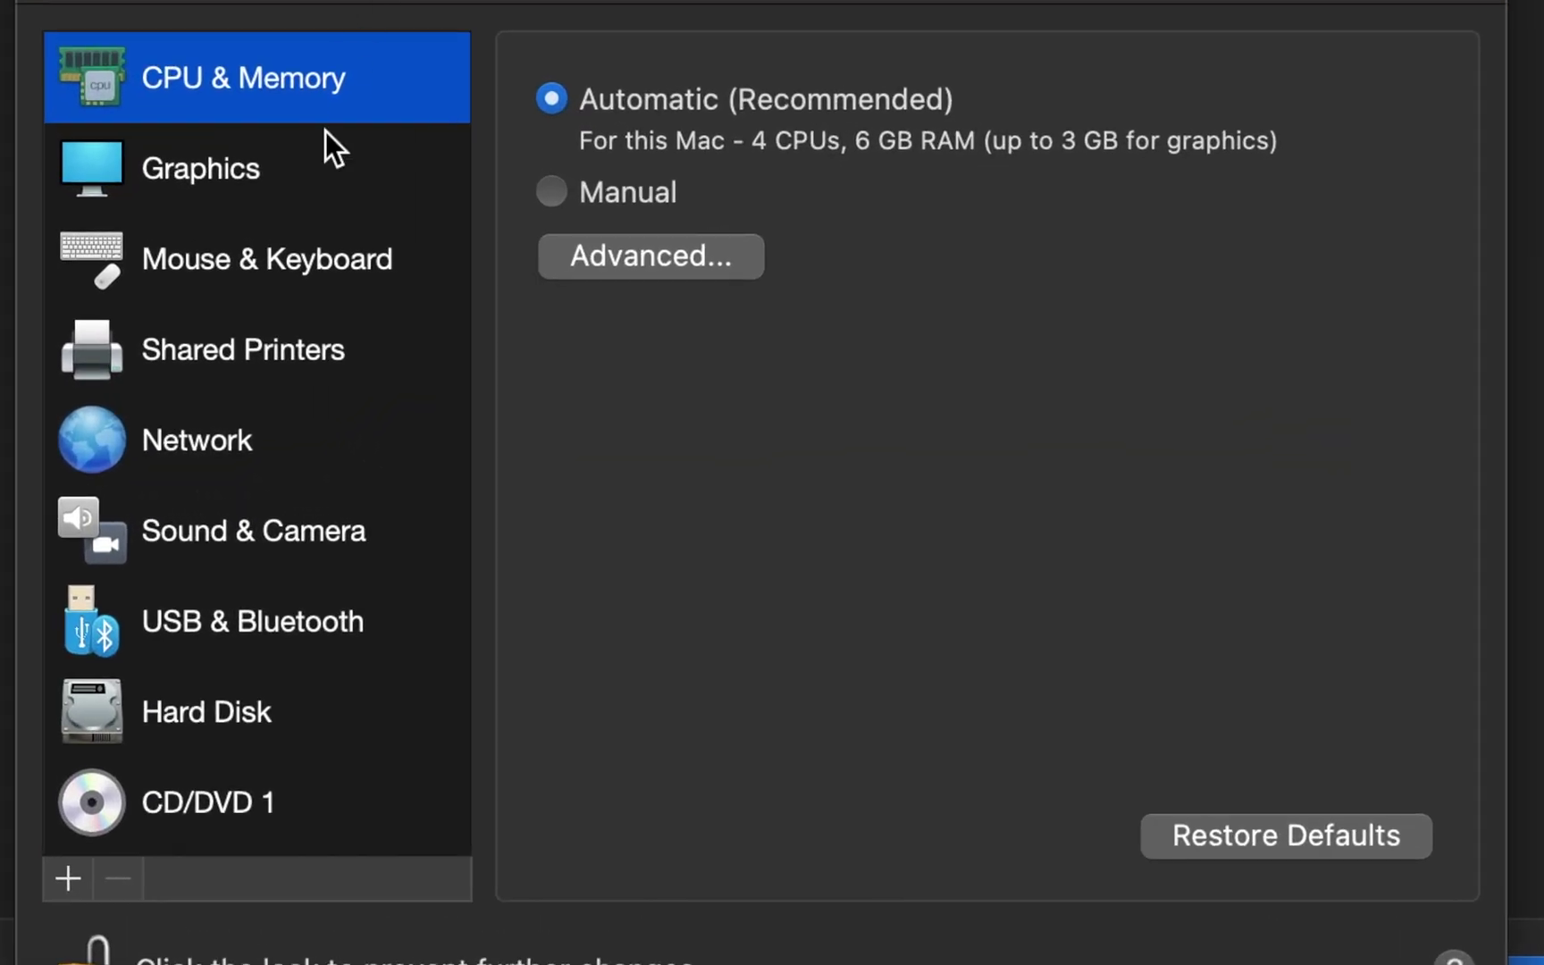
click(206, 713)
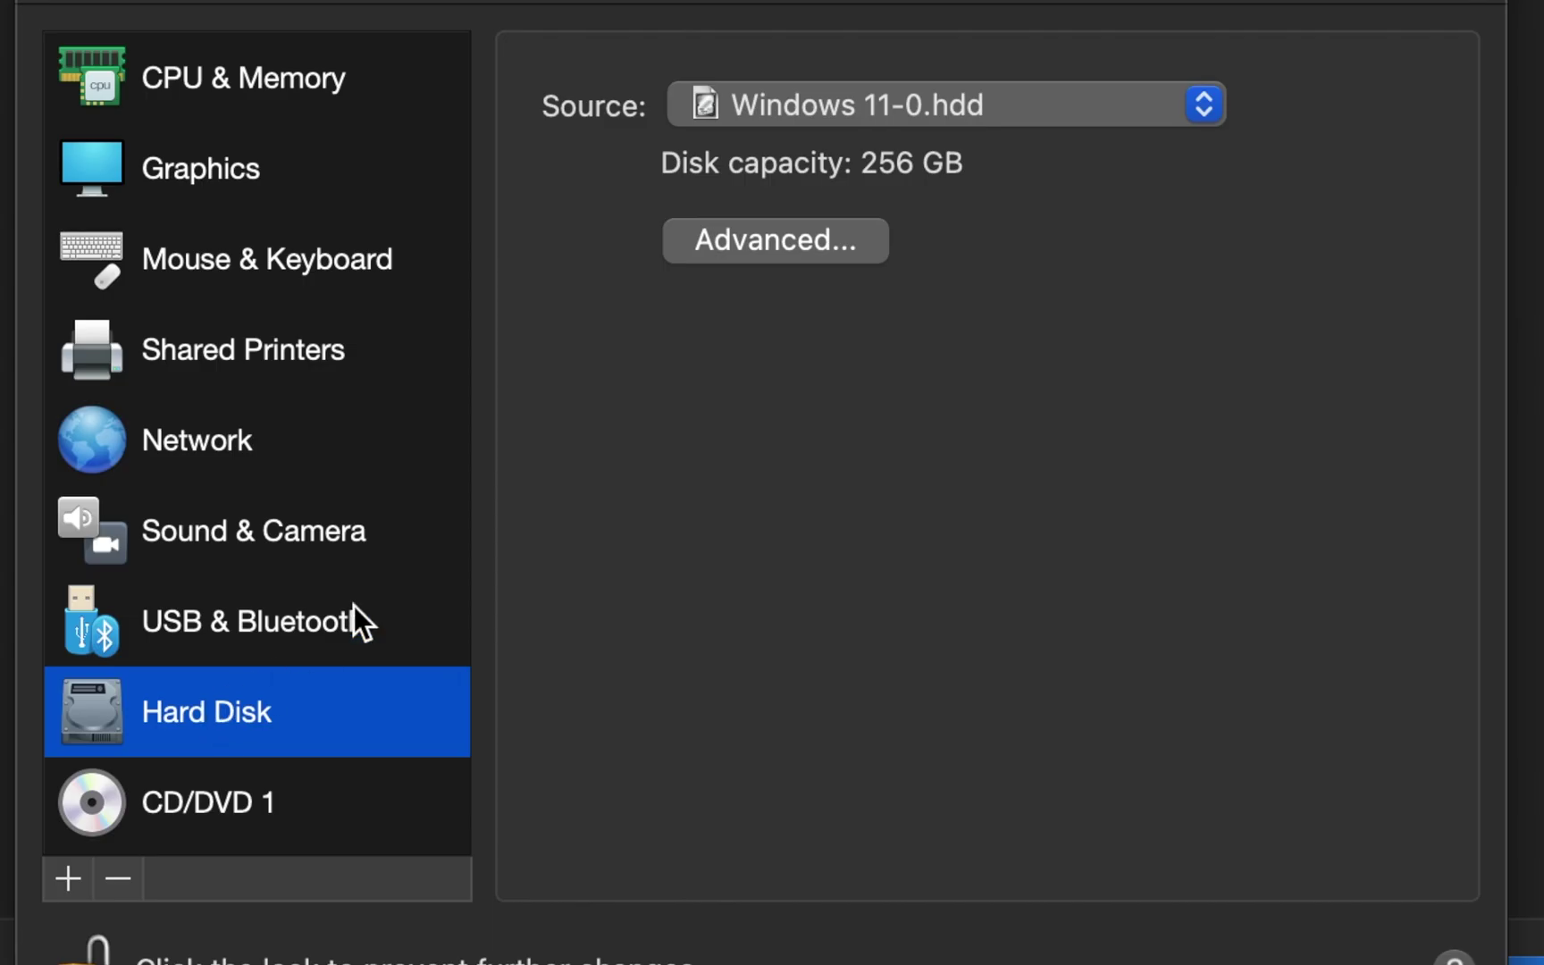
click(792, 238)
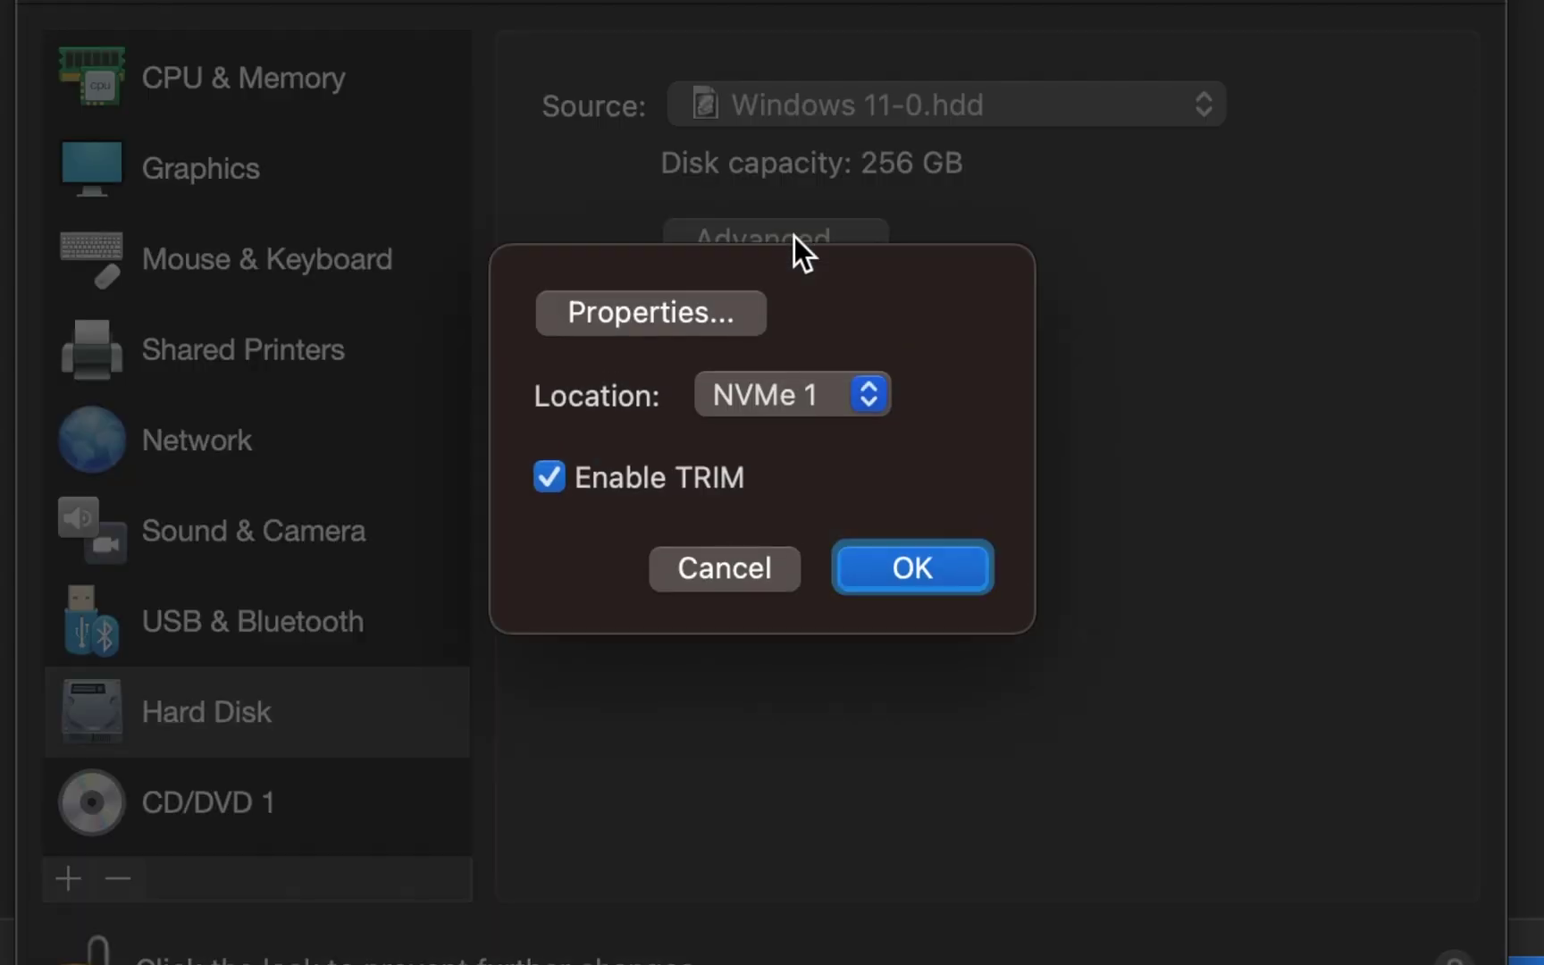
click(870, 383)
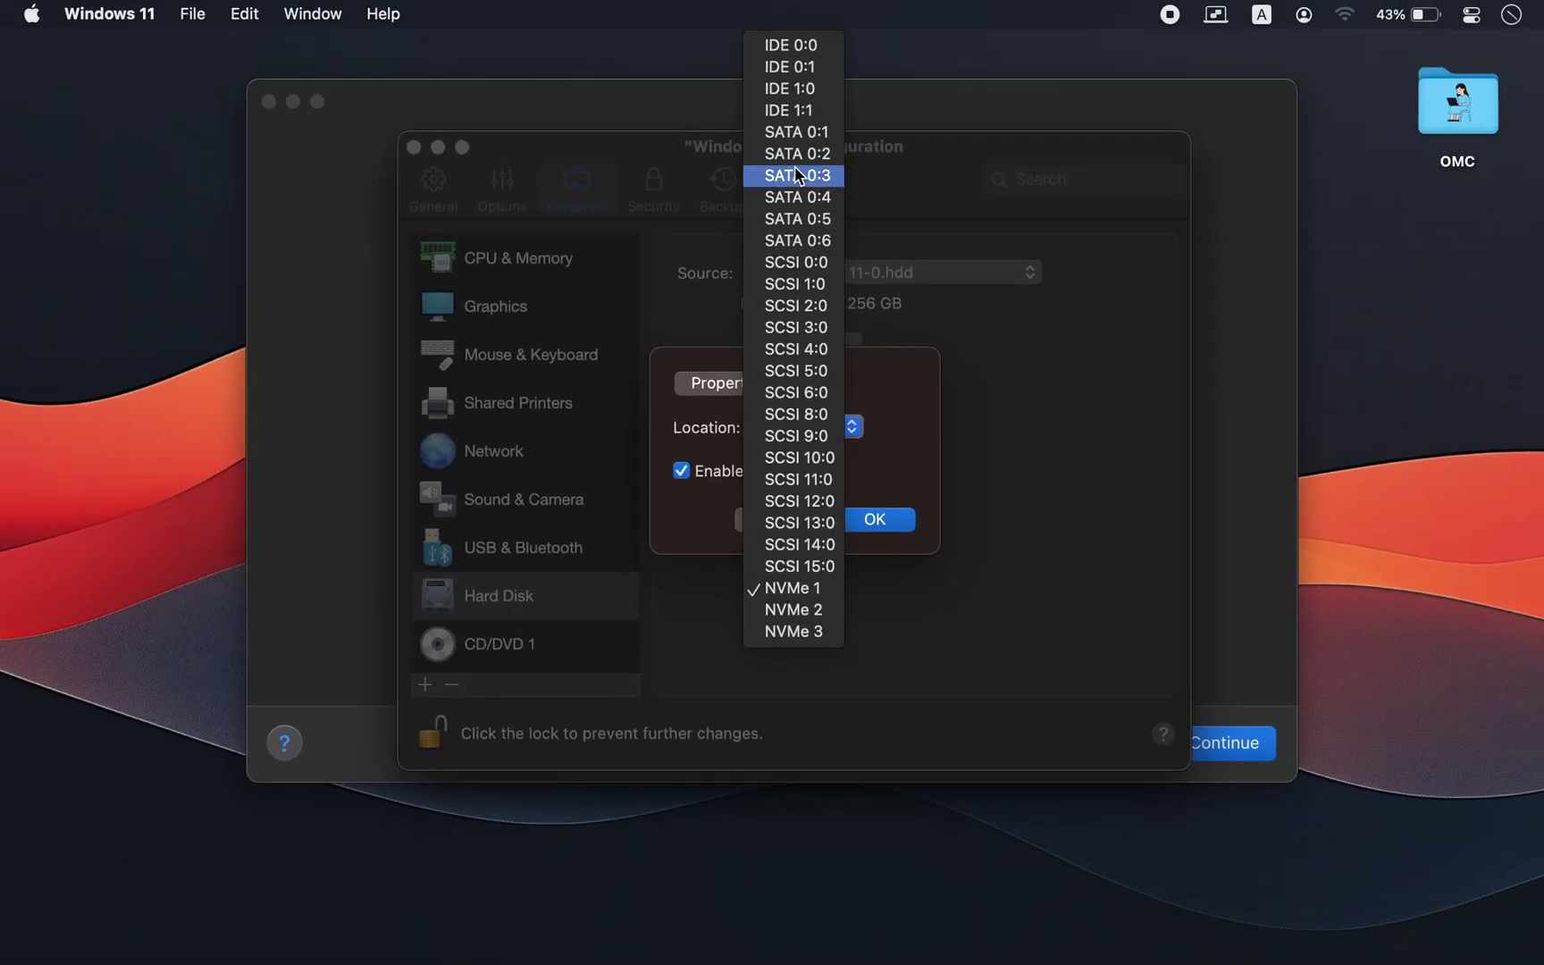
click(795, 98)
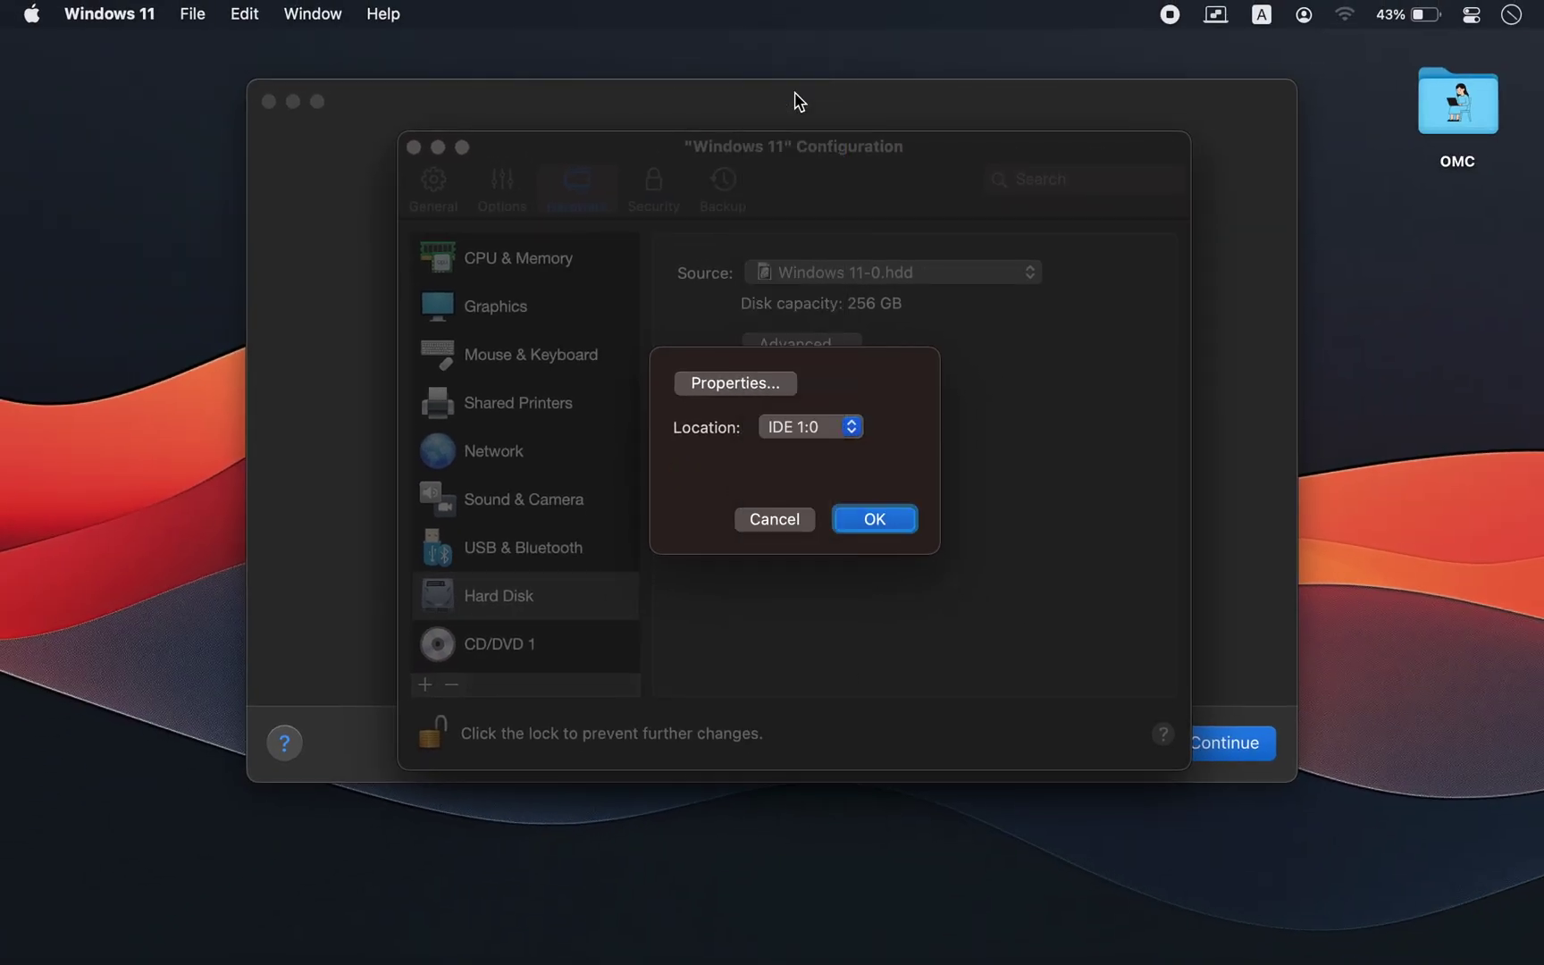
click(875, 522)
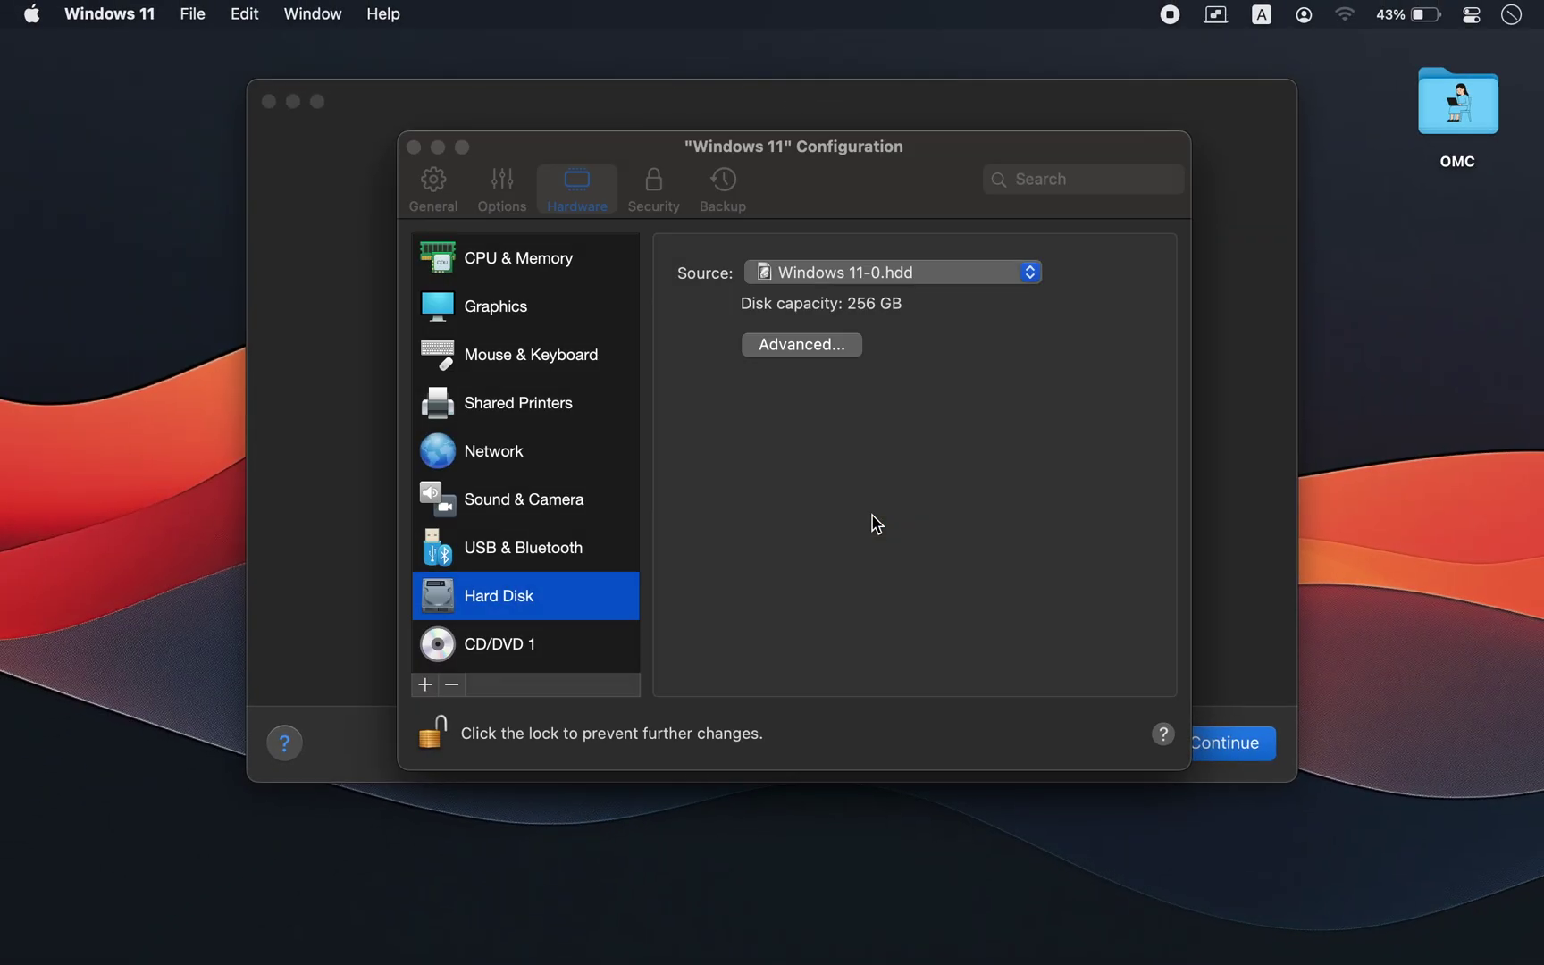
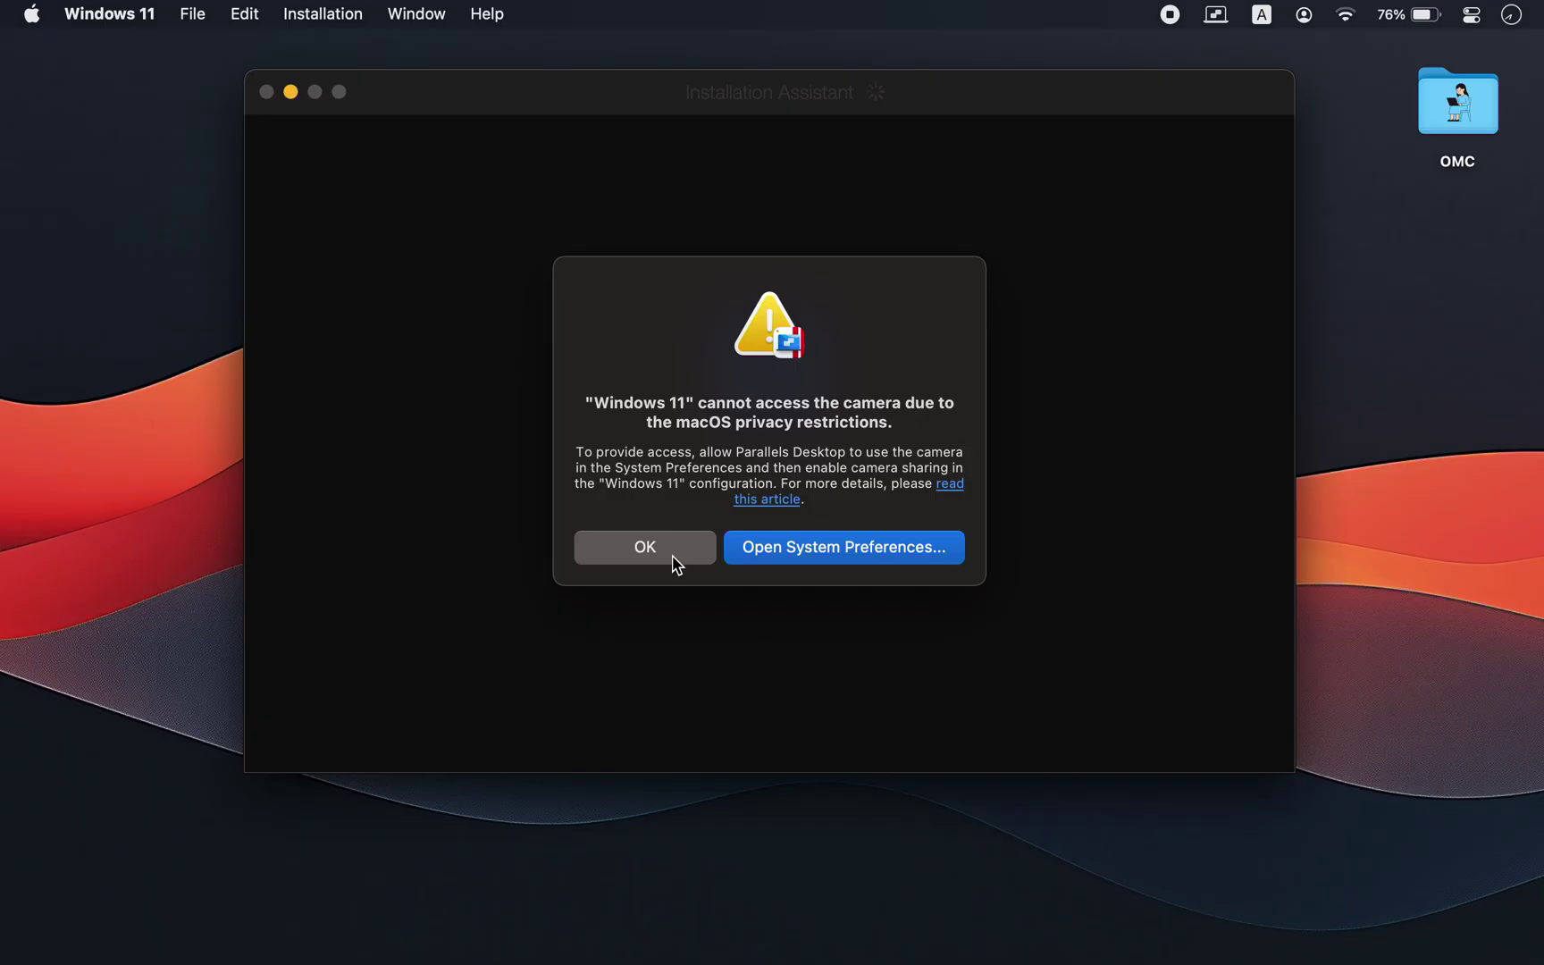
Dismiss the camera access warning and continue past the finished Windows 11 installation.
click(676, 562)
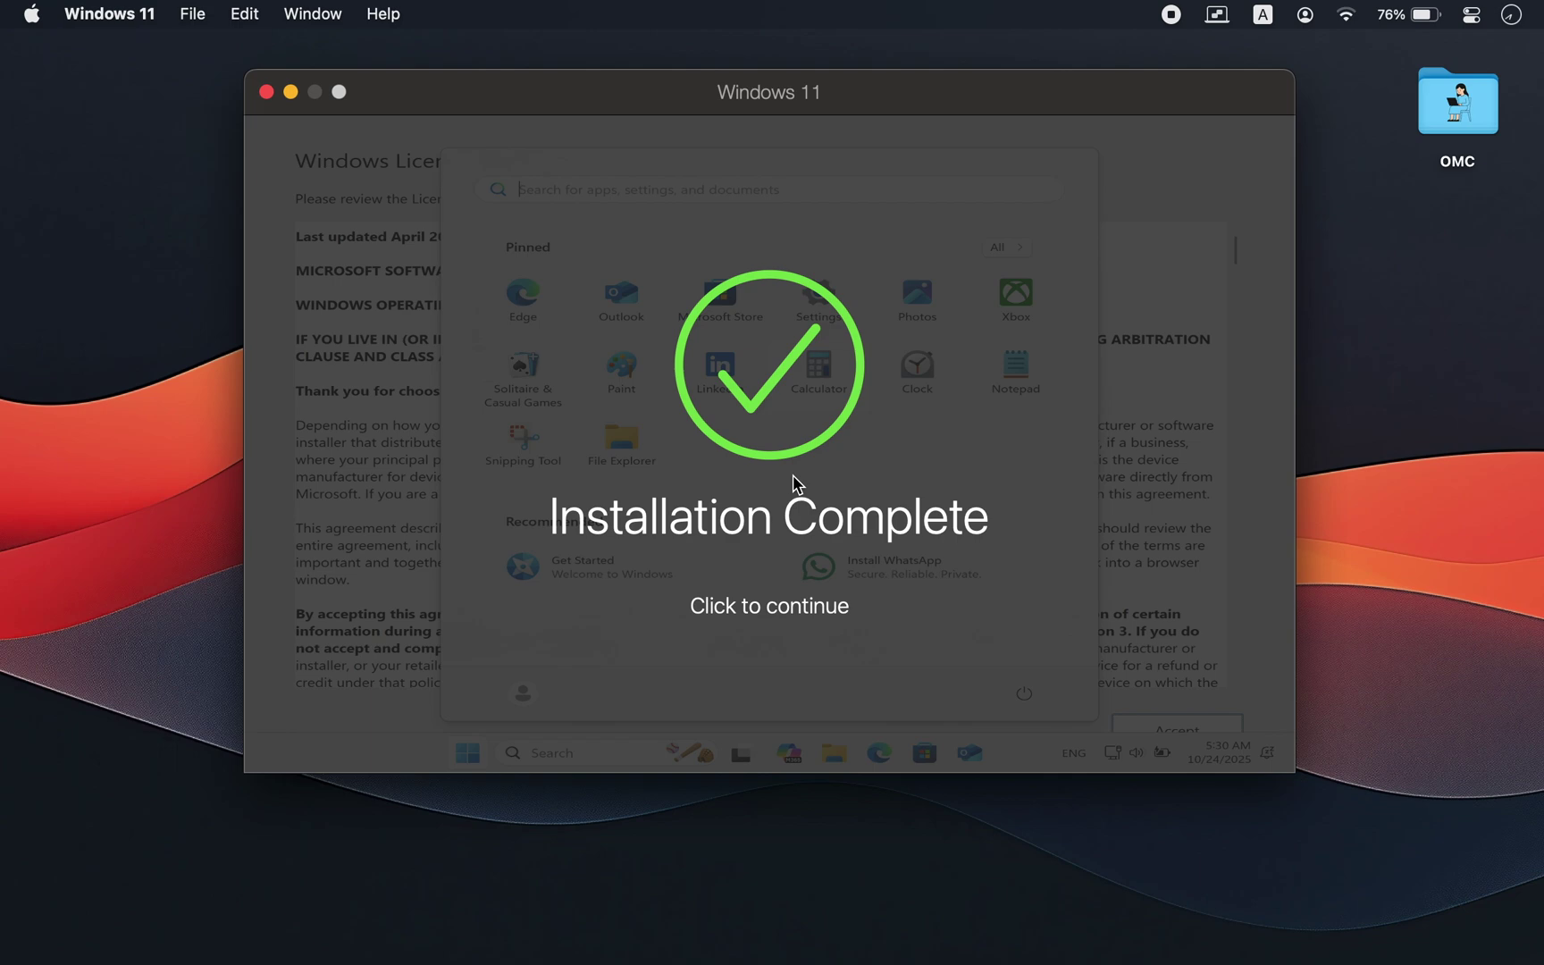
click(786, 596)
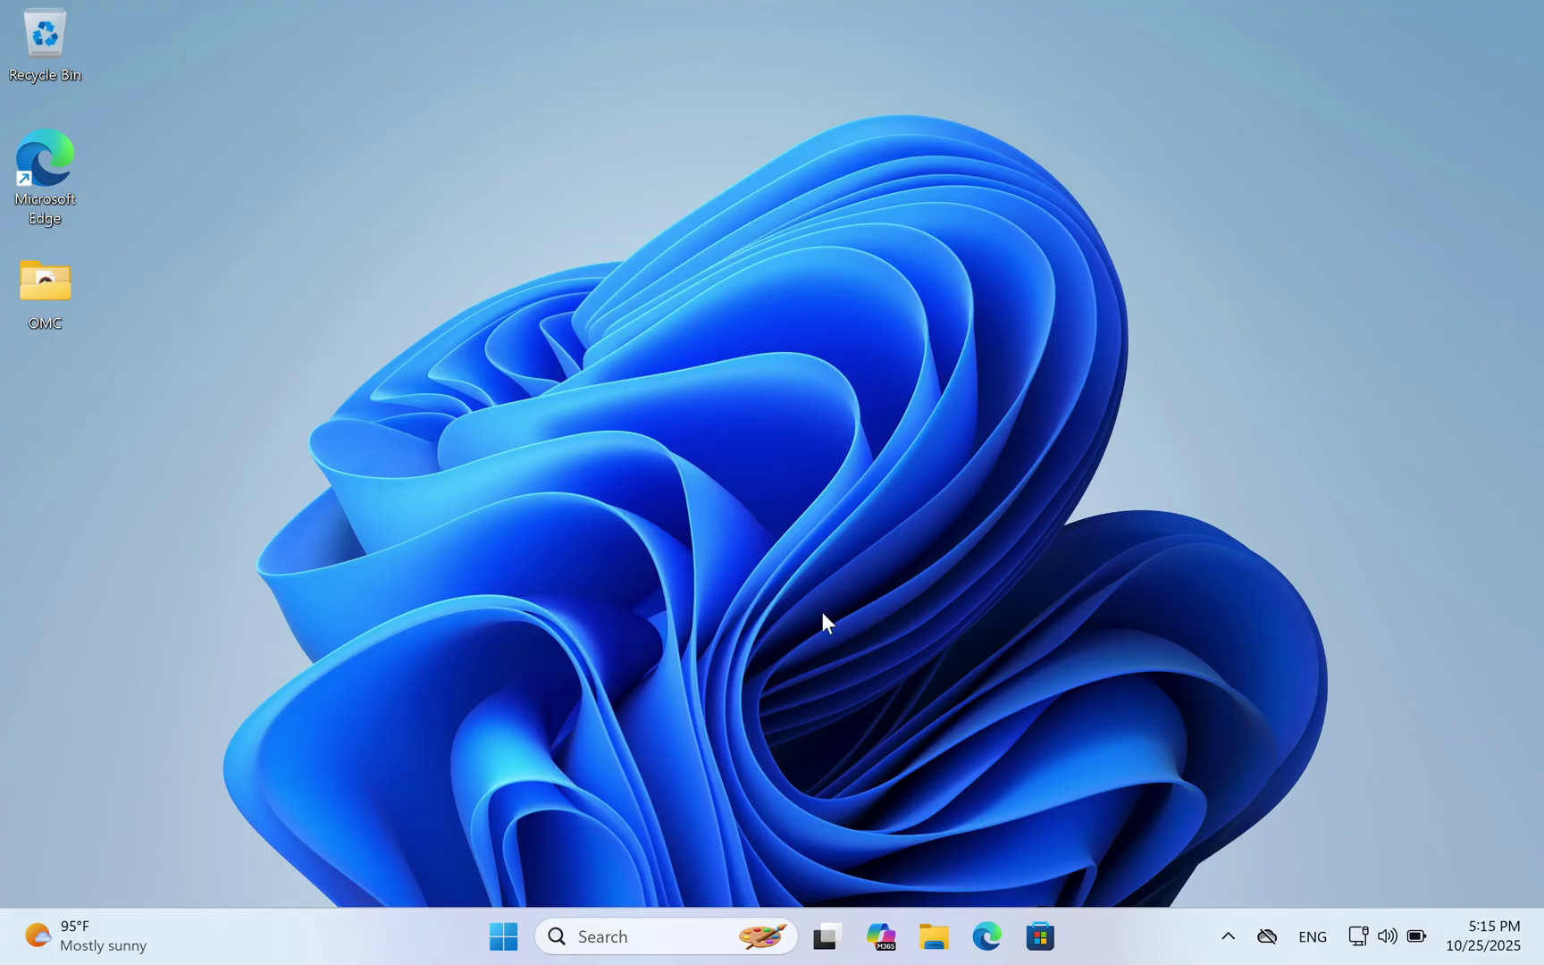
Open the System About page in Windows and examine the edition and version under Windows specifications.
click(504, 936)
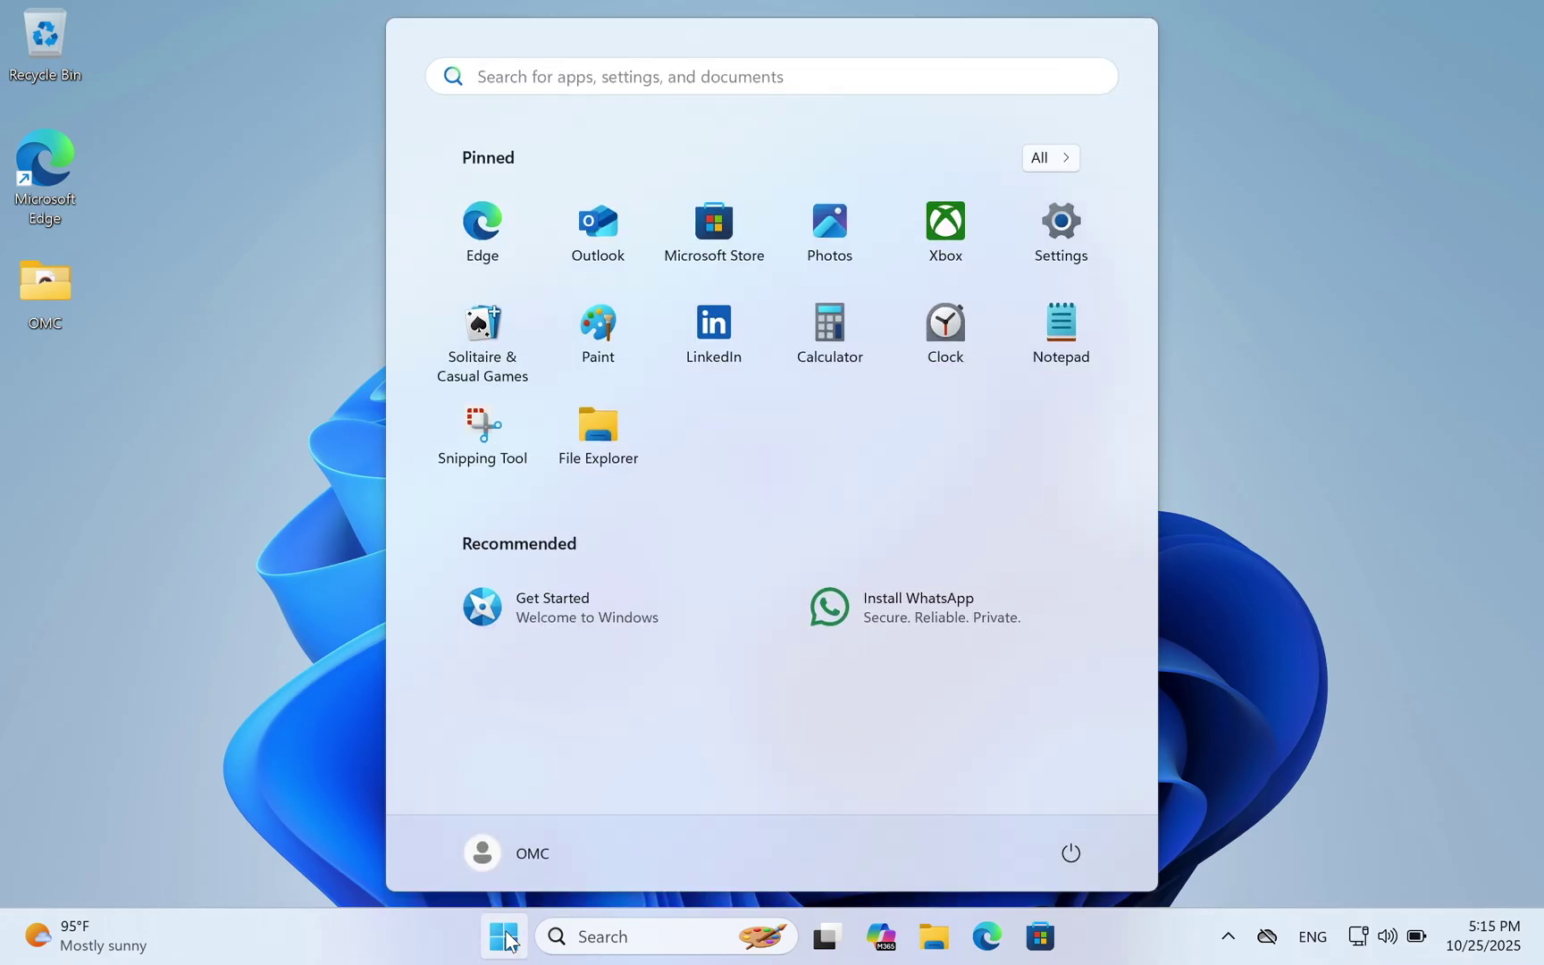
click(505, 937)
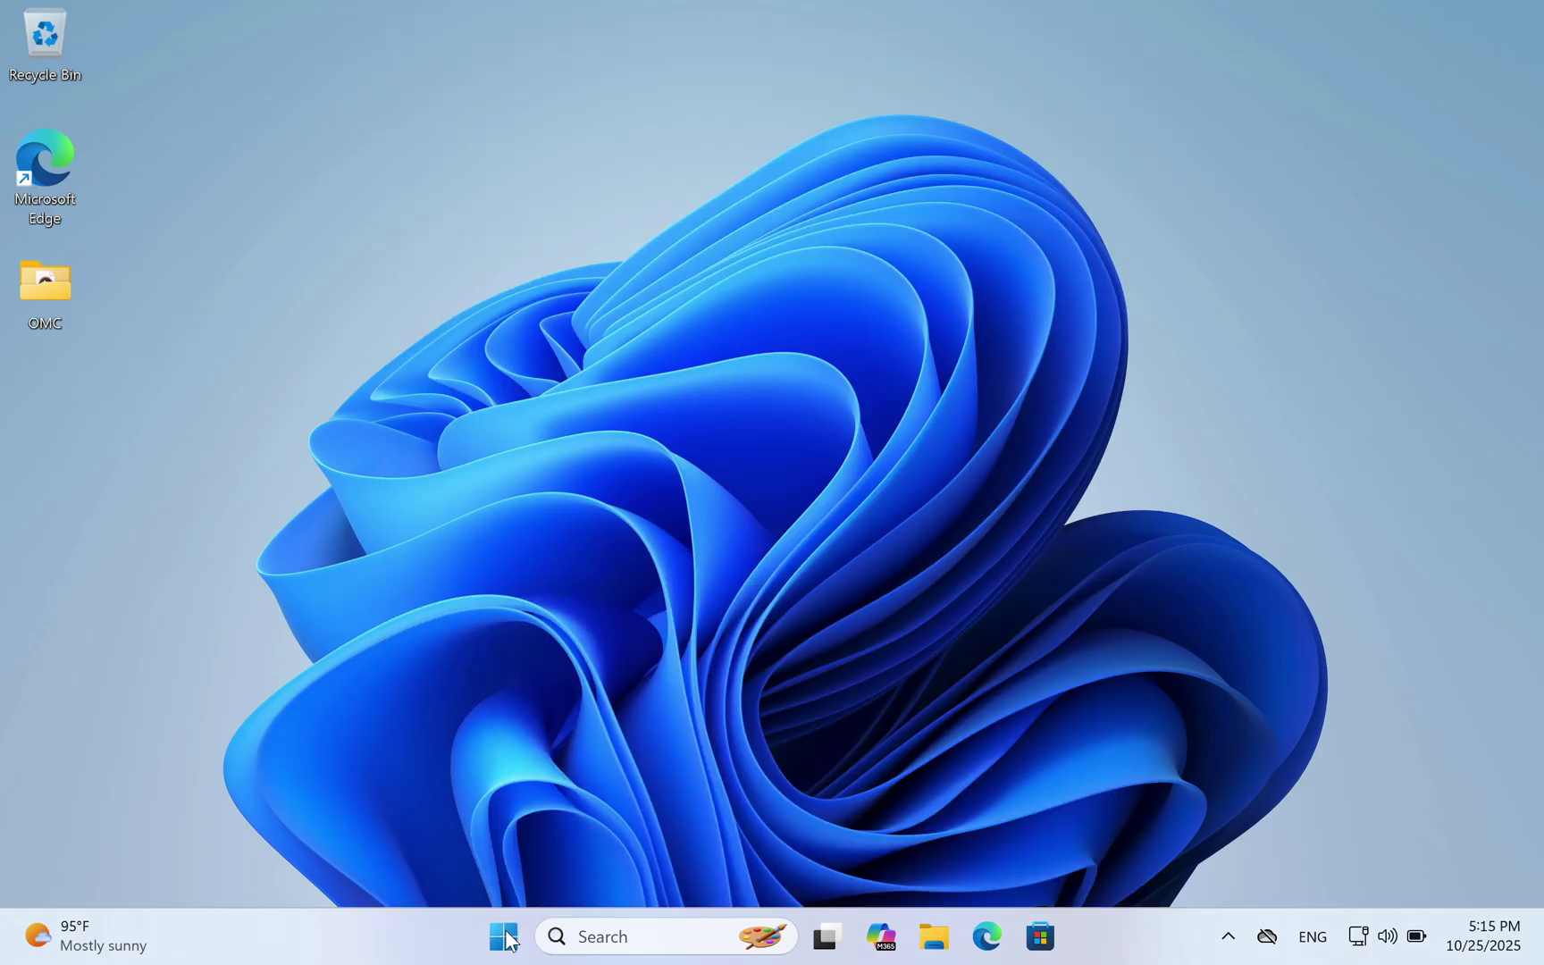
right_click(506, 934)
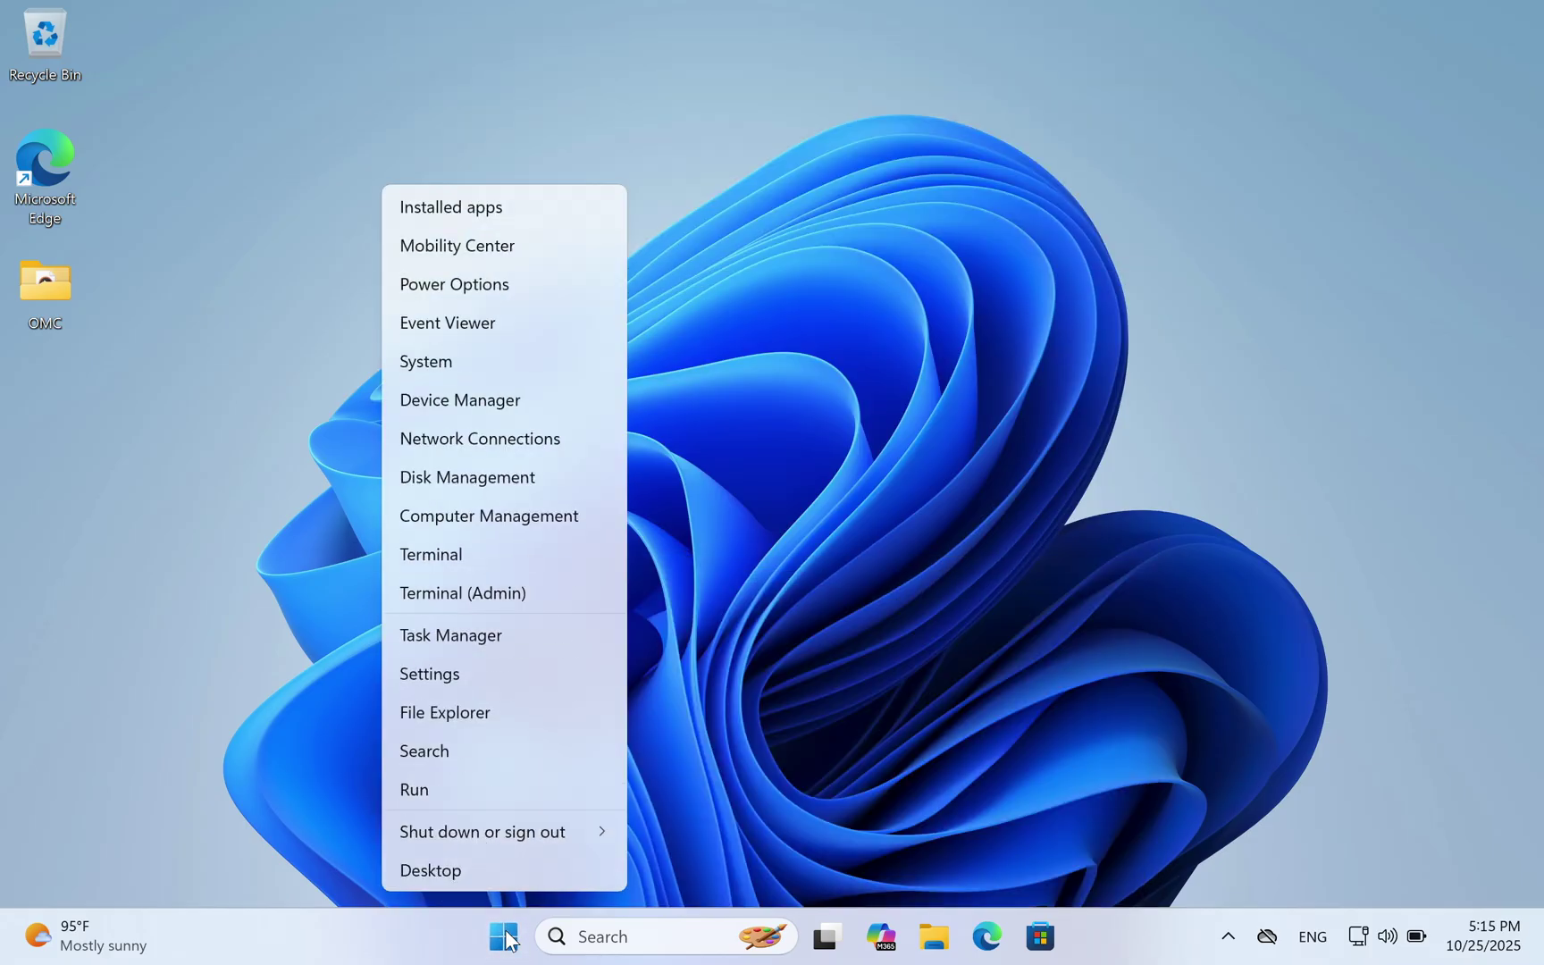
click(475, 370)
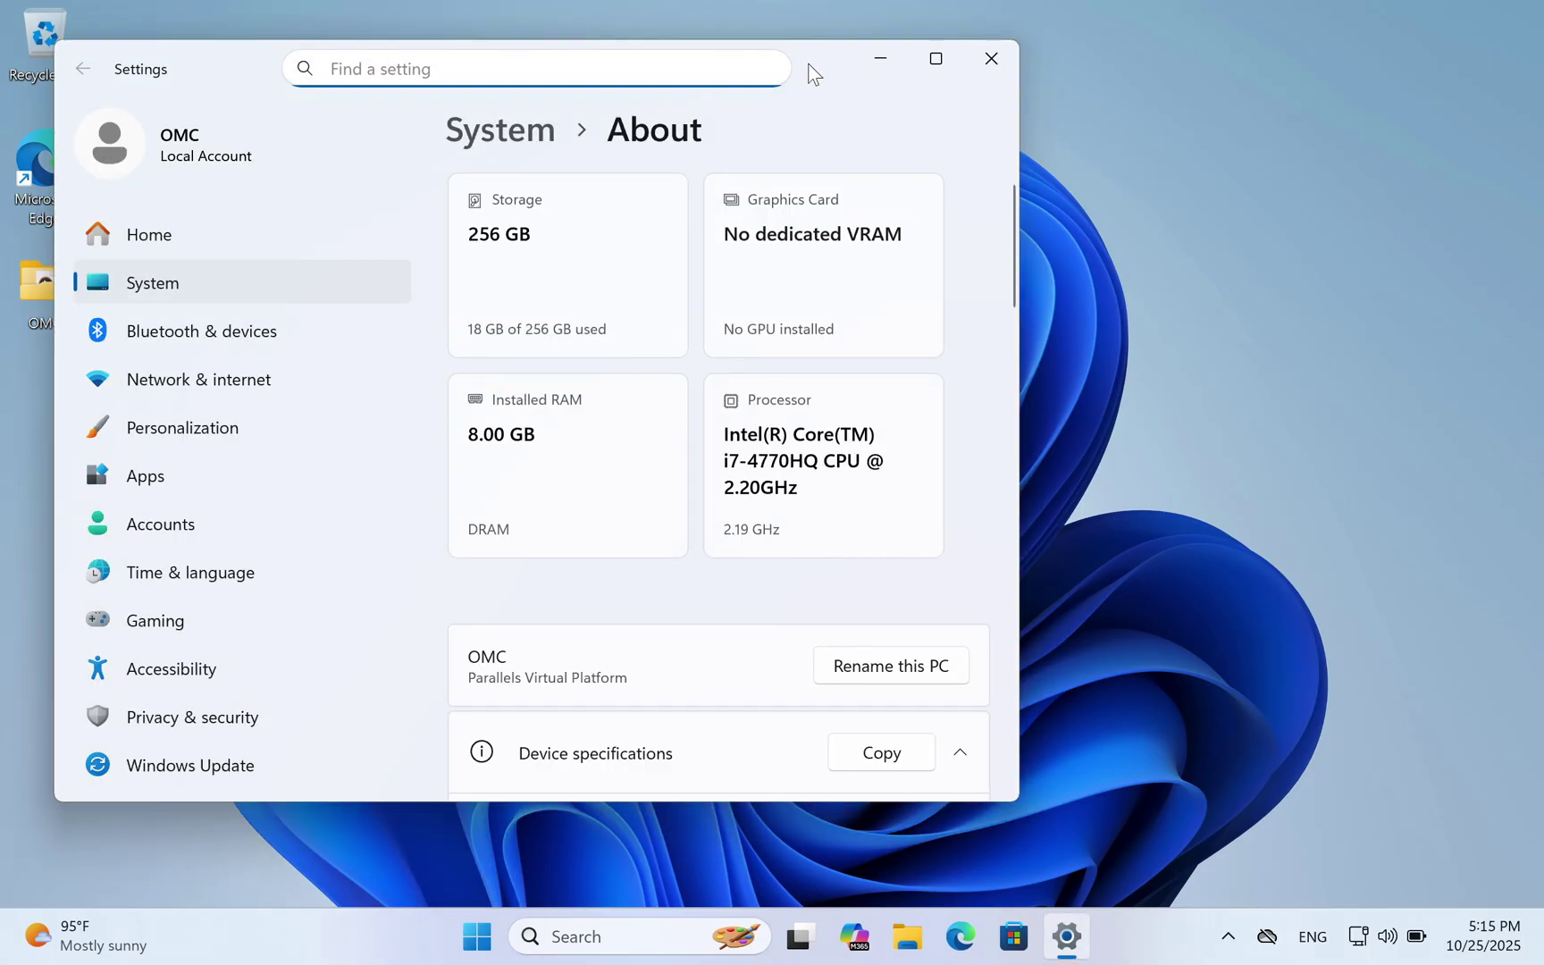
drag(808, 63, 1042, 70)
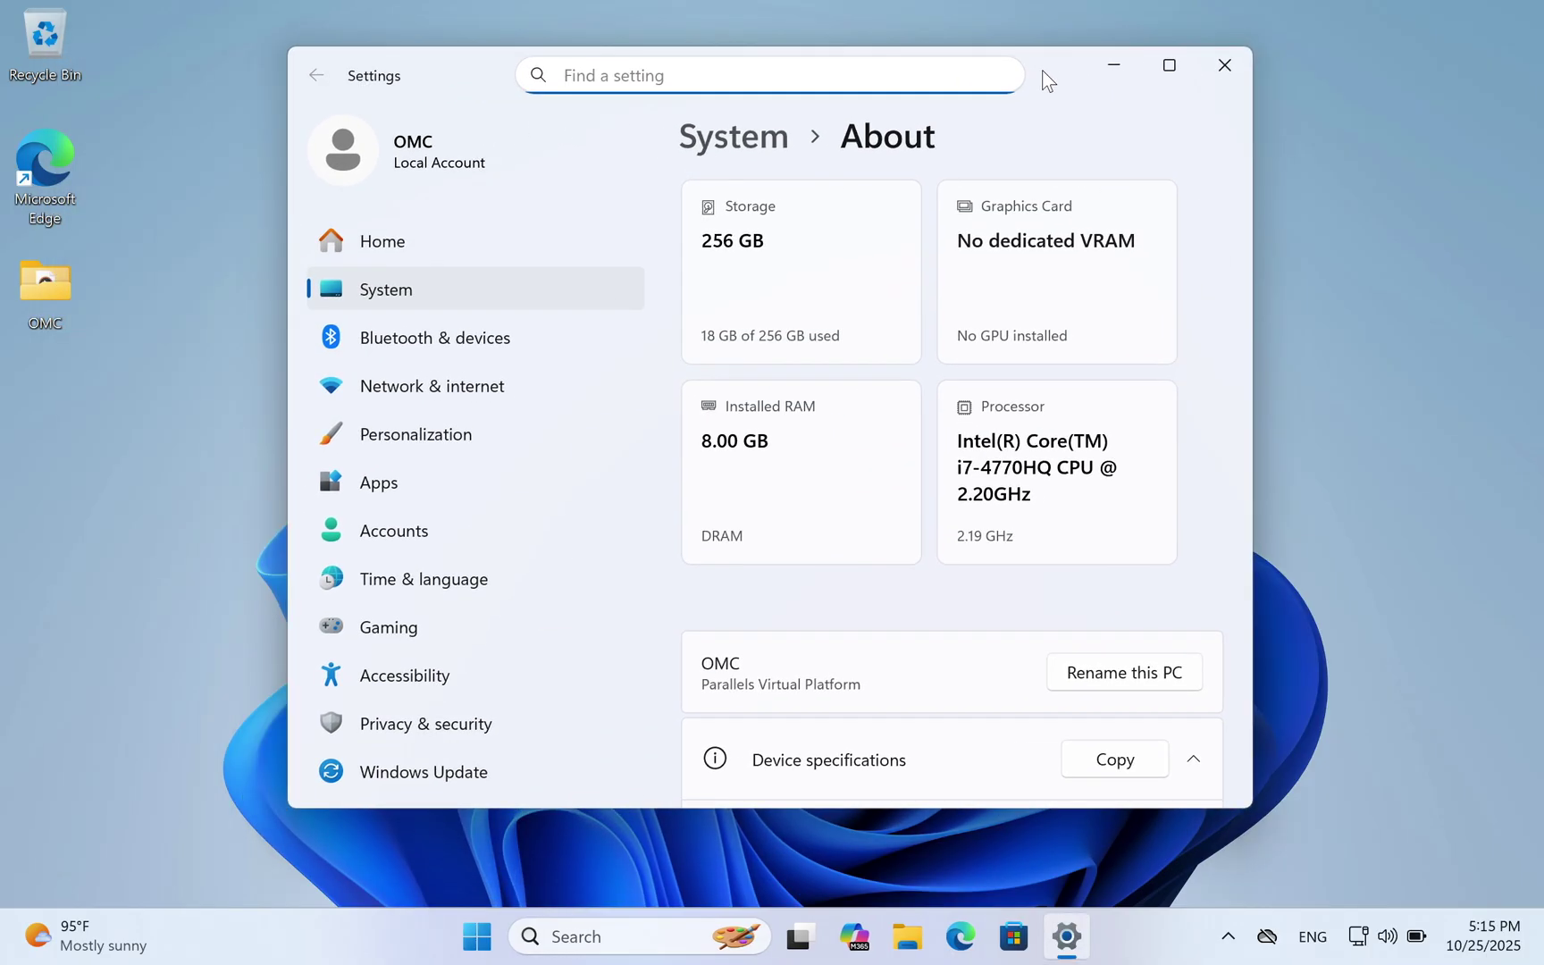
drag(1244, 239, 1251, 548)
drag(758, 456, 810, 459)
click(810, 459)
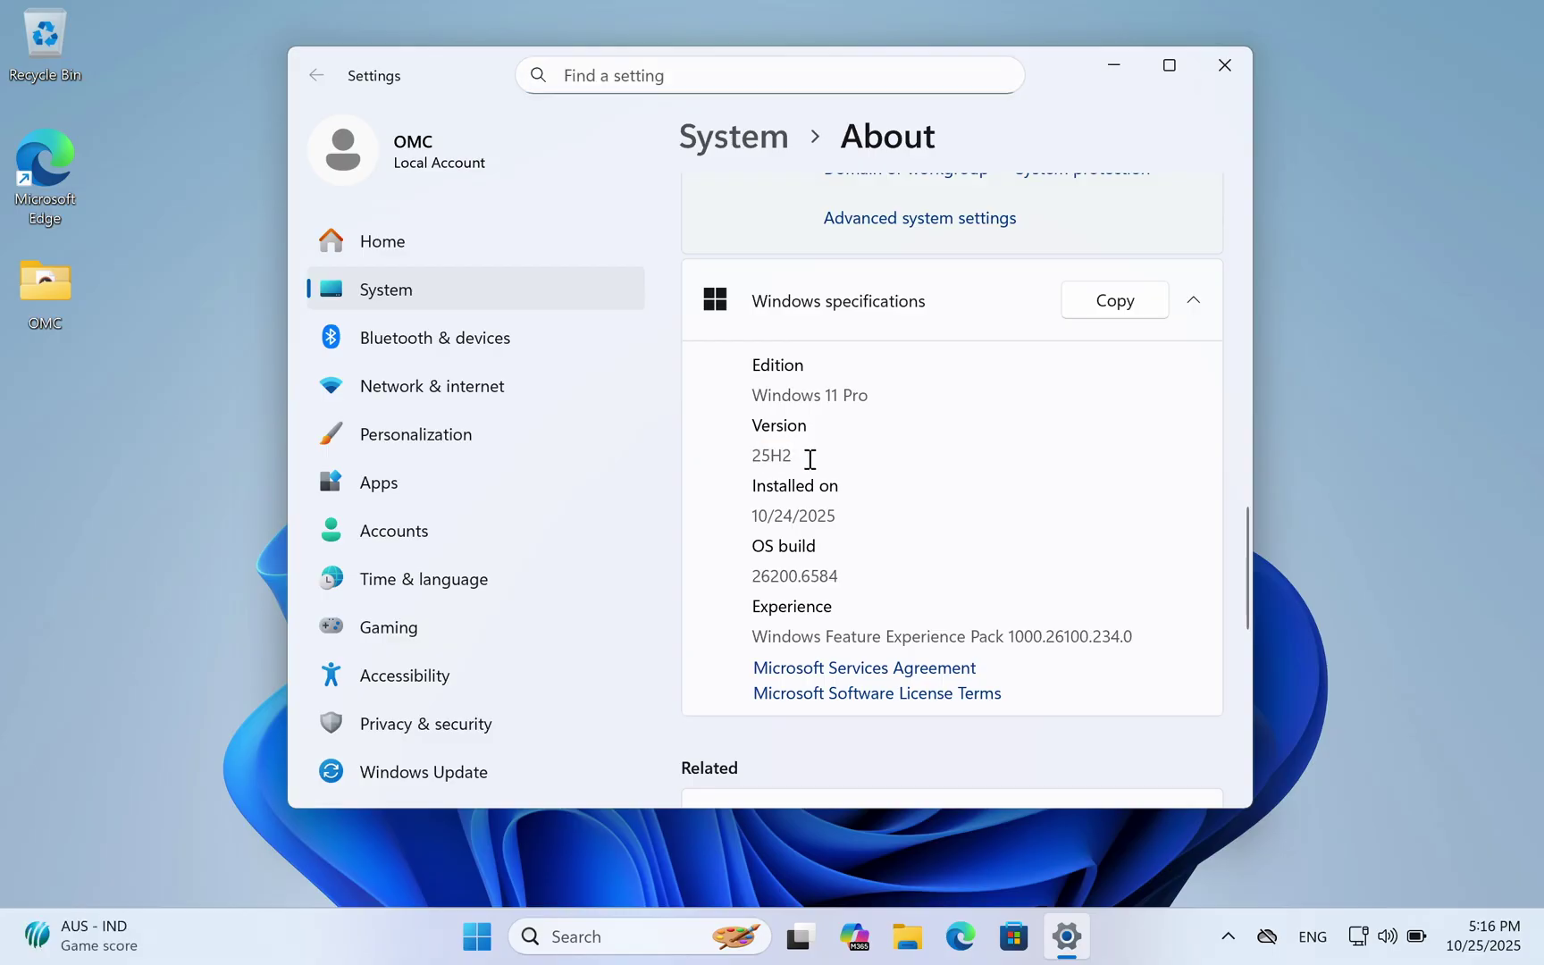
Browse the widgets and news feed, and close both the feed and the Settings window.
click(59, 938)
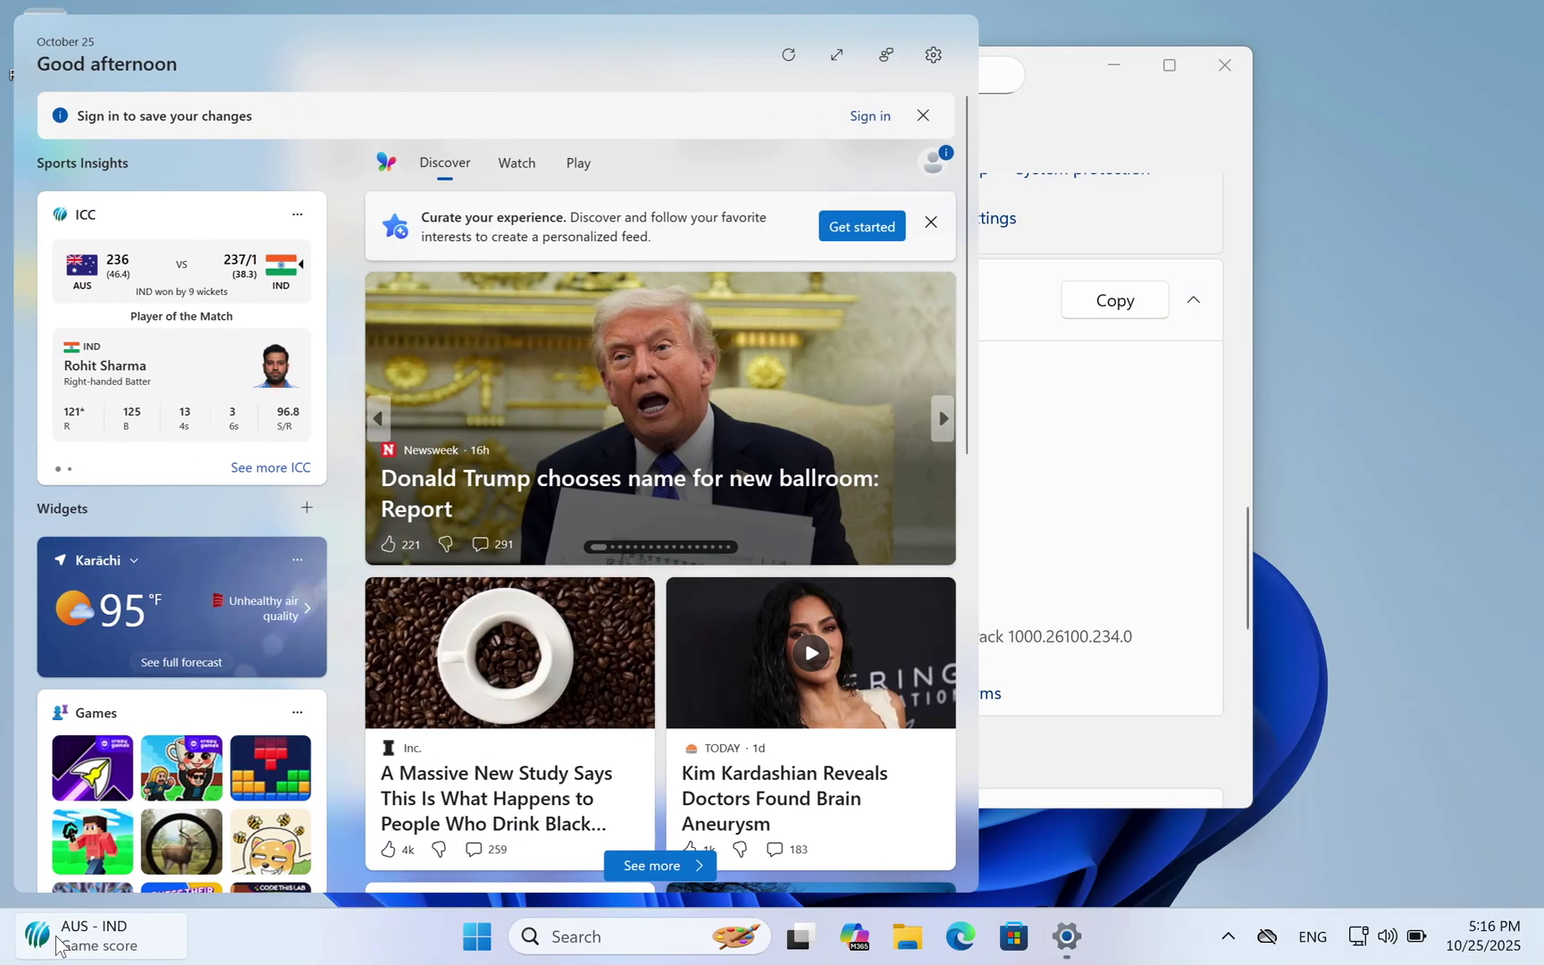
scroll(458, 715, down, 10)
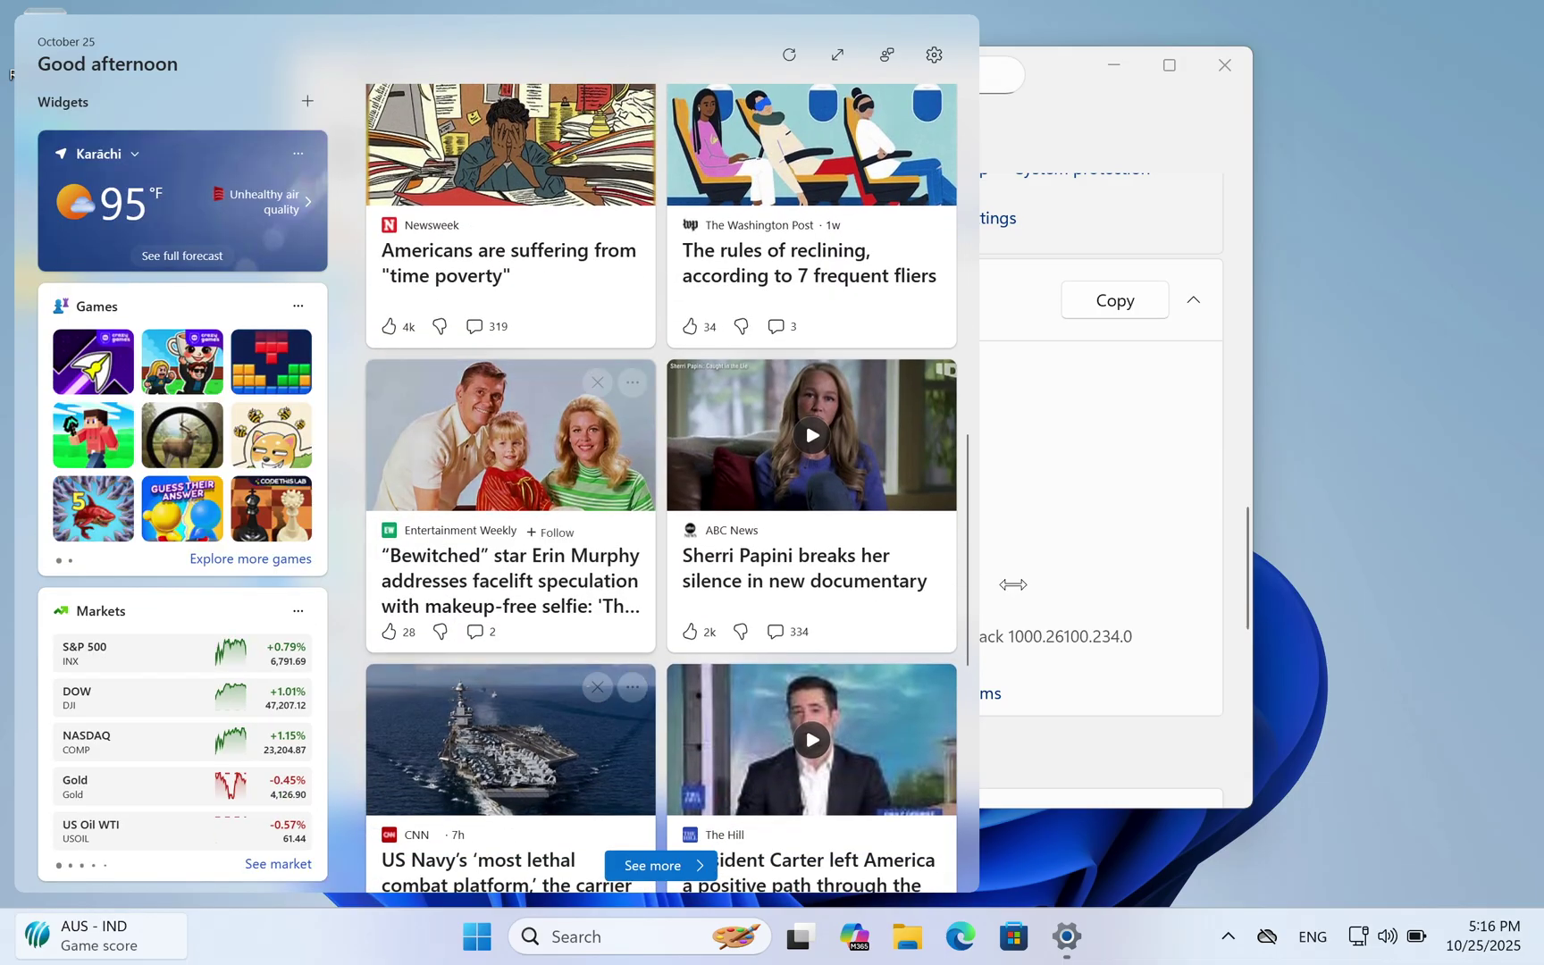
click(1181, 692)
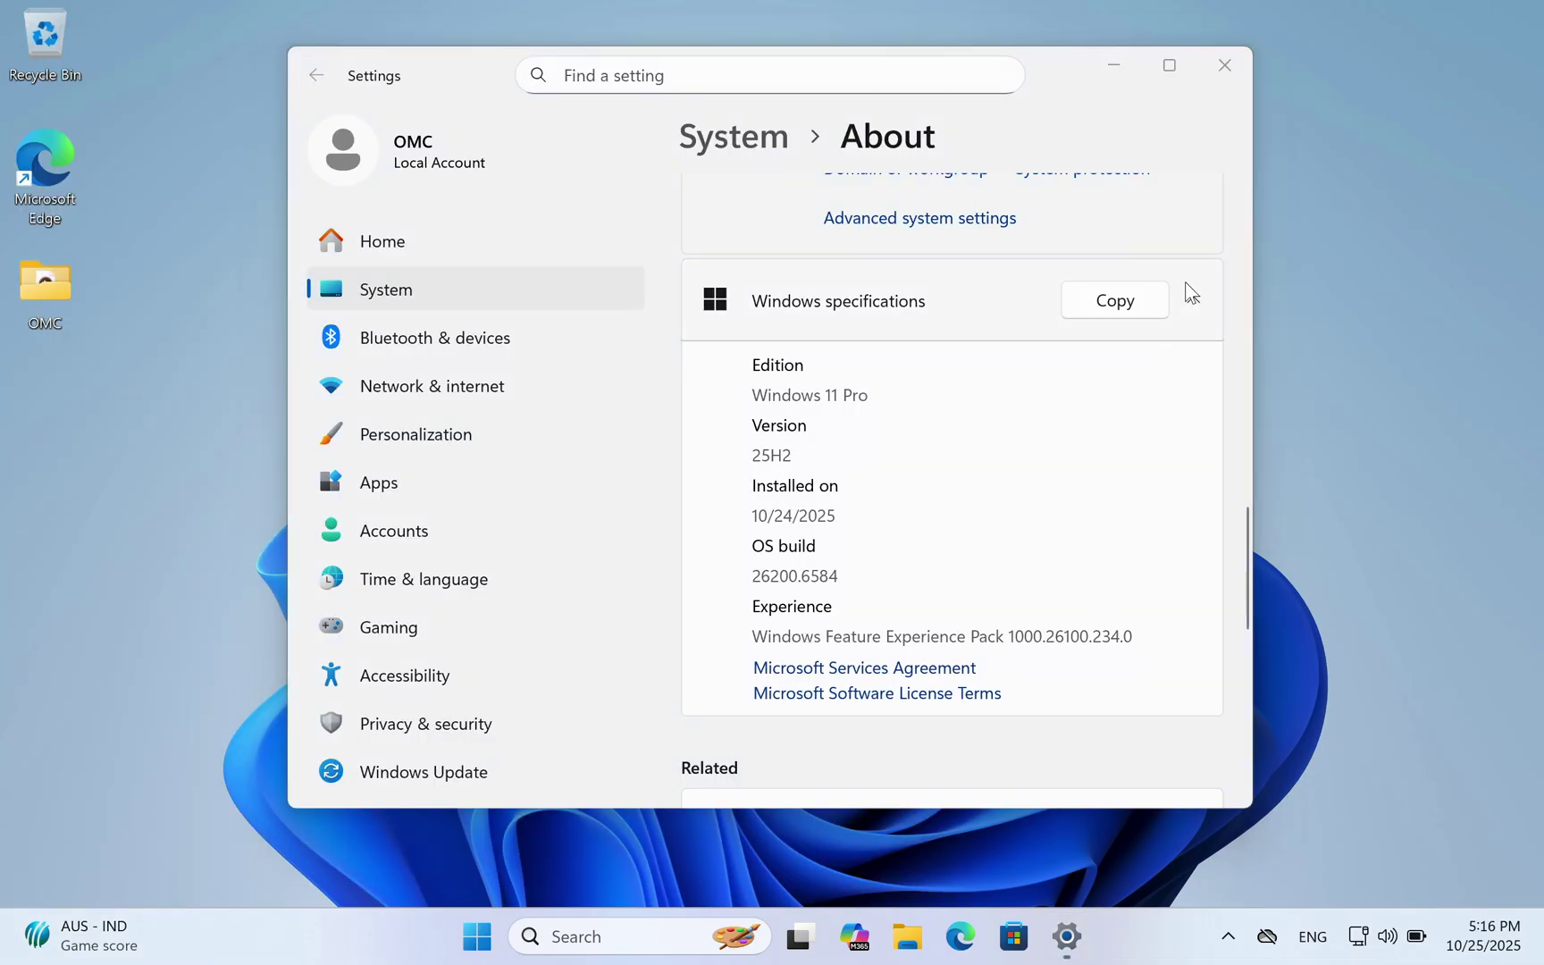
click(1221, 72)
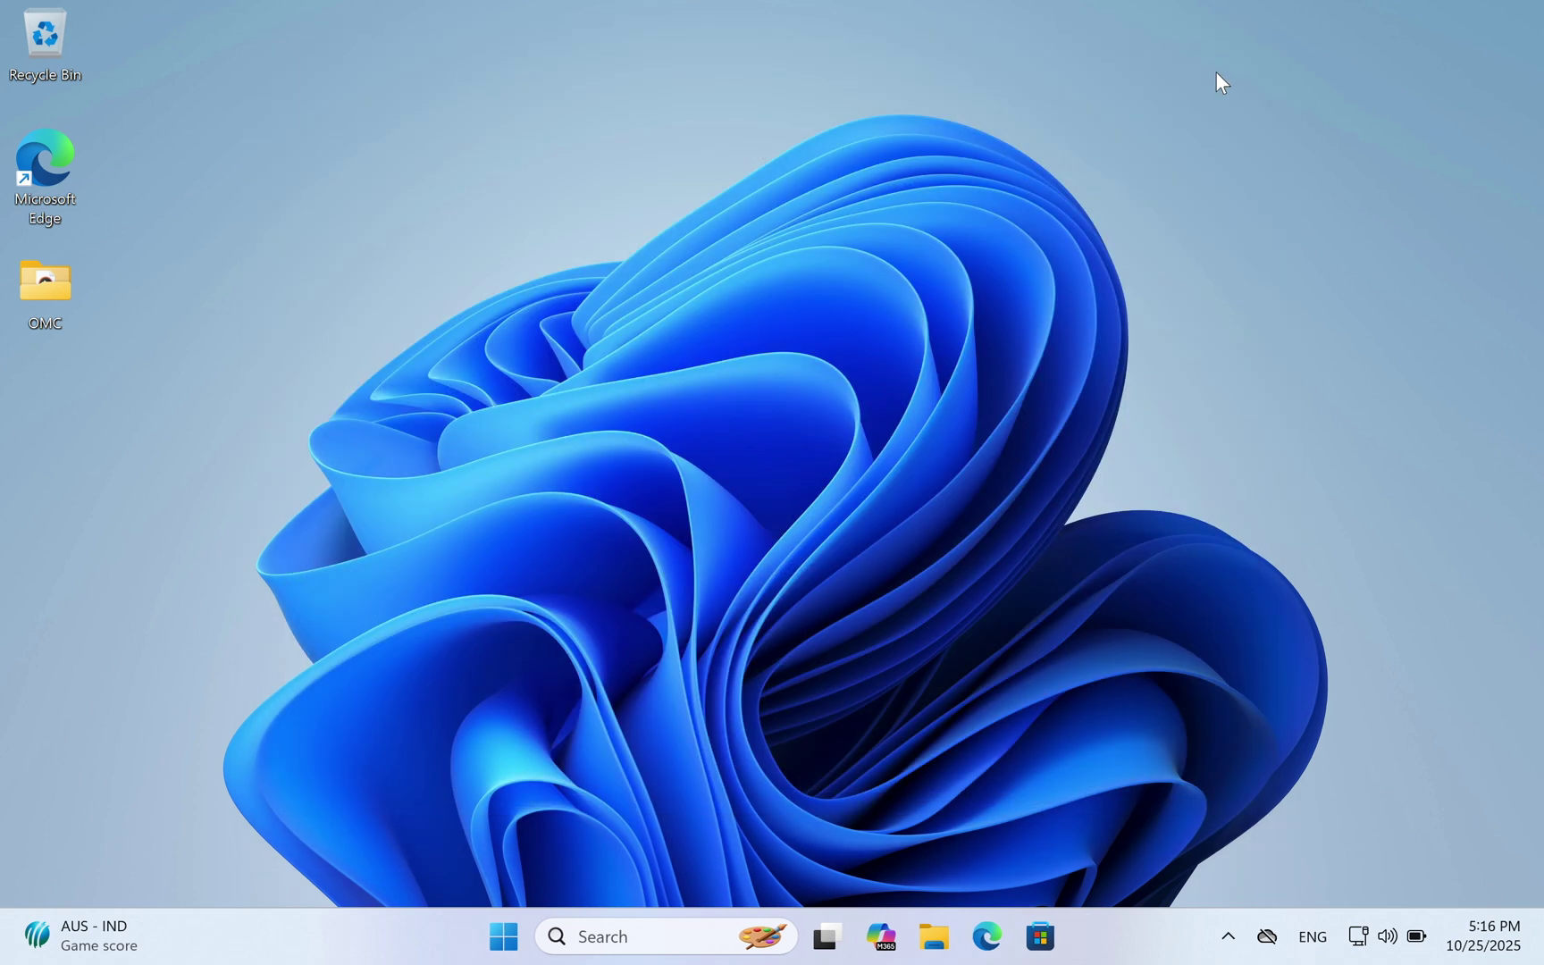
Shut down Windows 11 in the virtual machine.
click(504, 937)
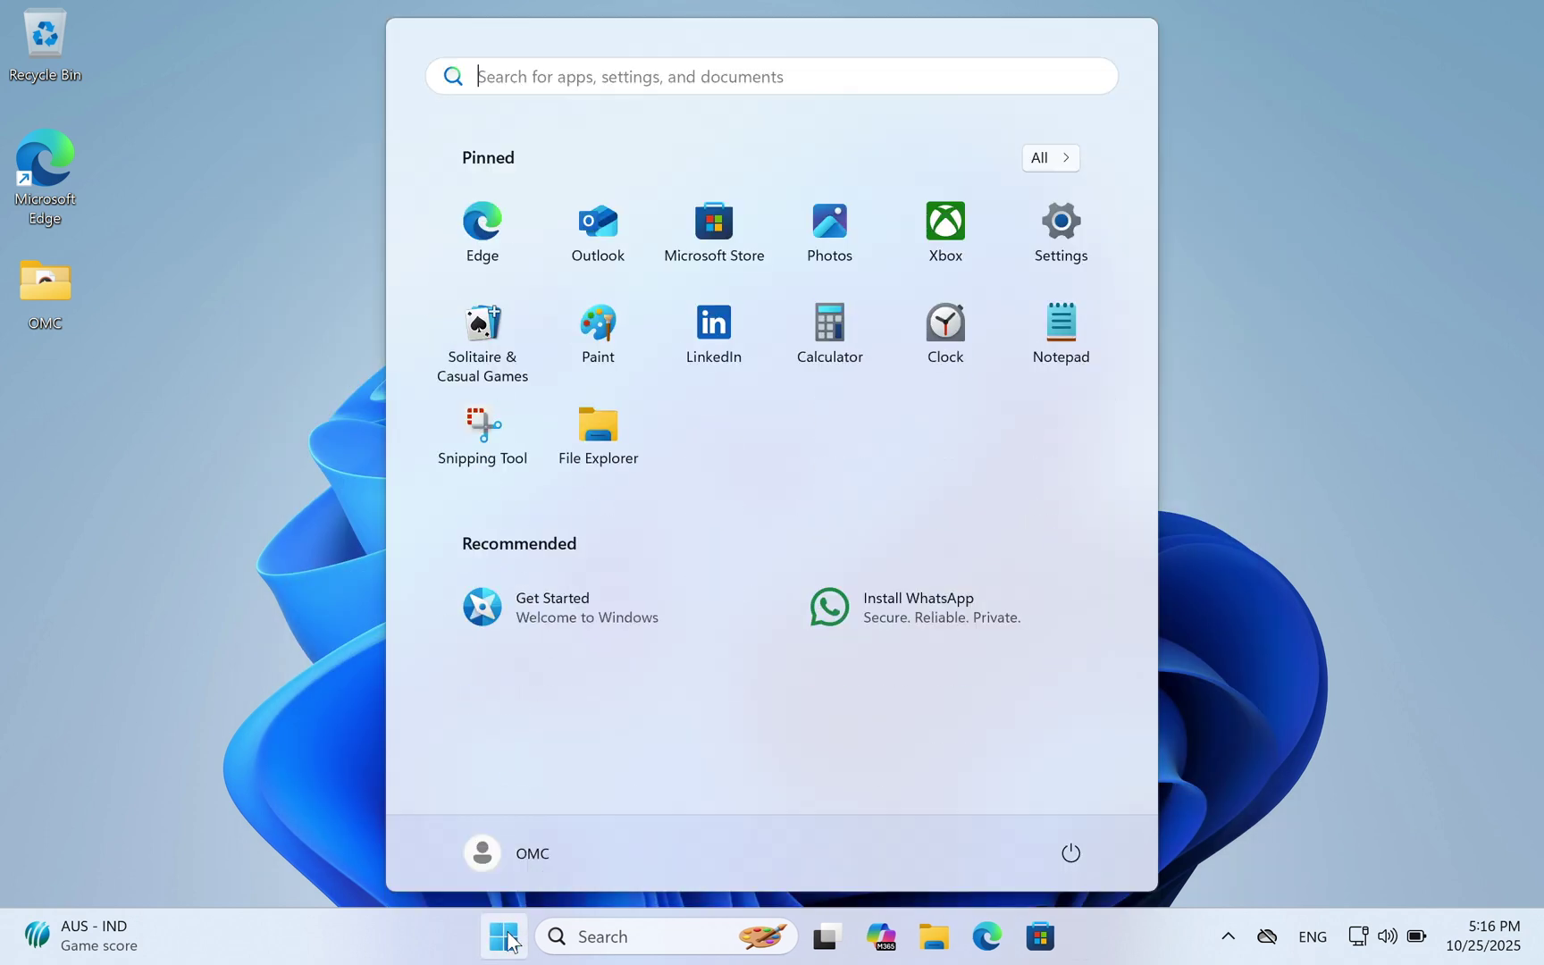
click(1049, 836)
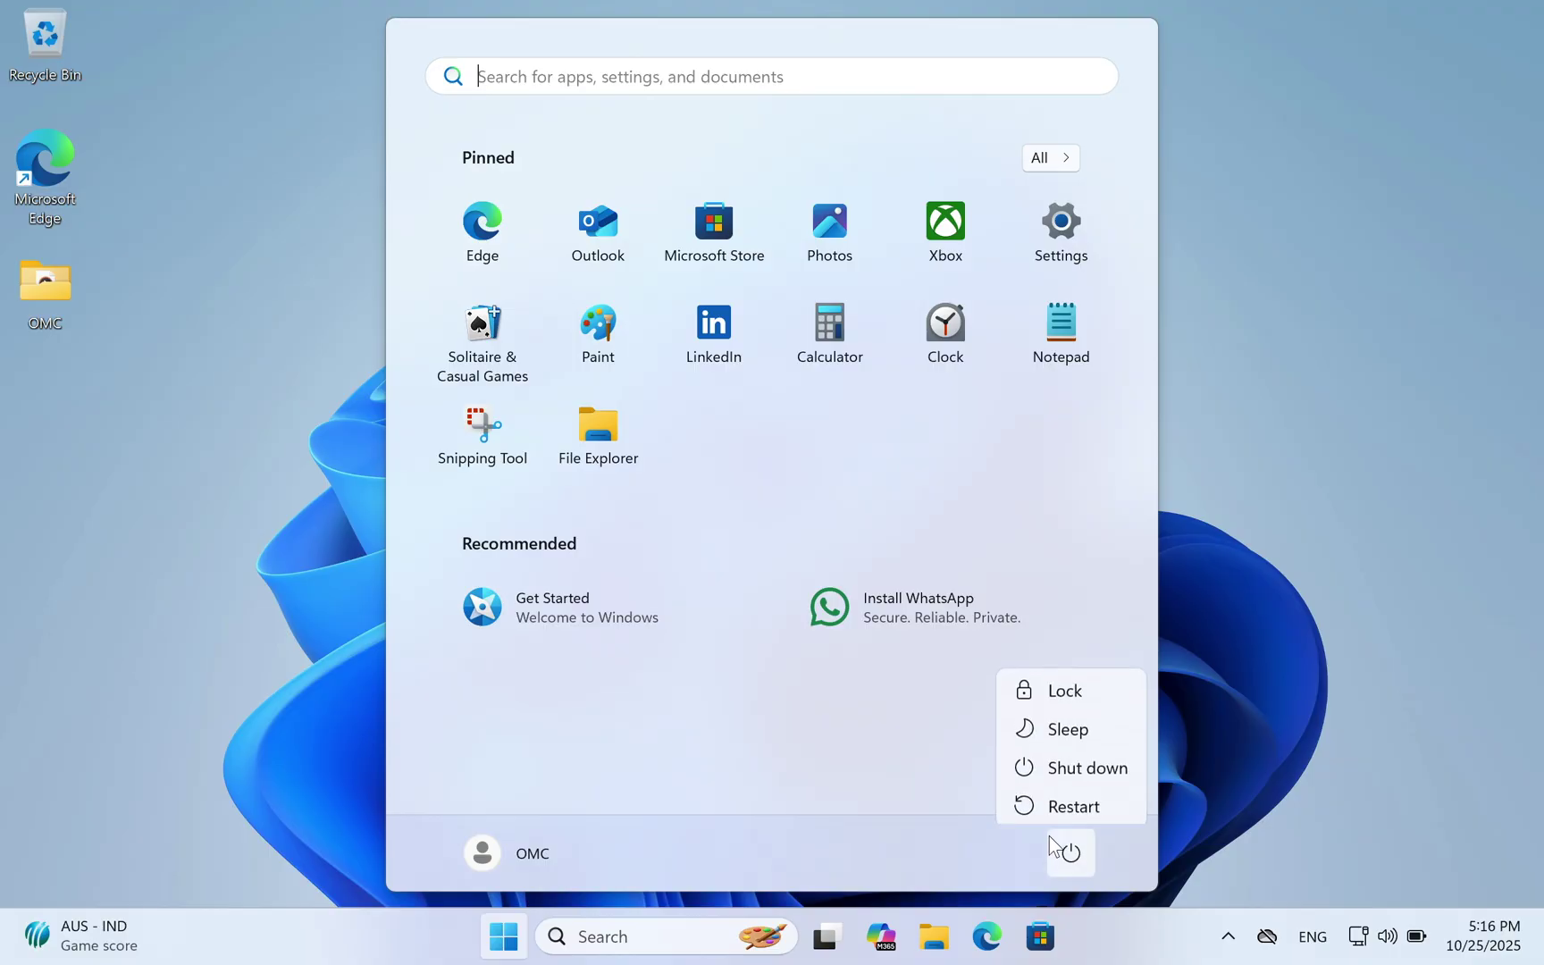
click(1081, 767)
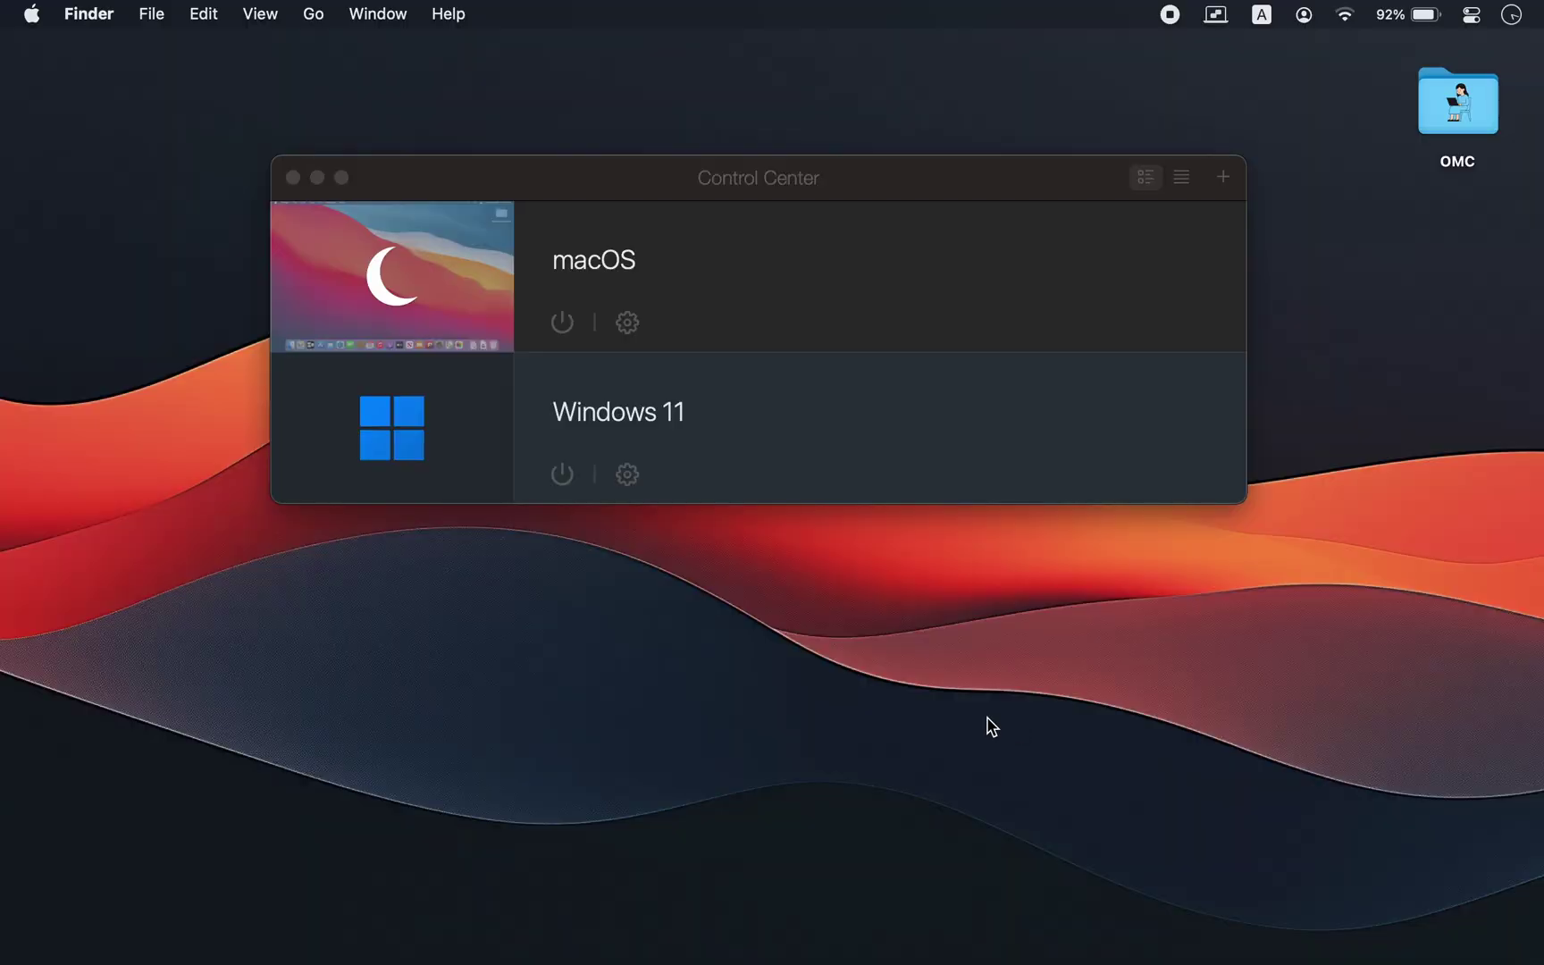
Open the Windows 11 virtual machine's configuration and set its resource usage to No limit in the optimization options.
click(629, 476)
click(629, 477)
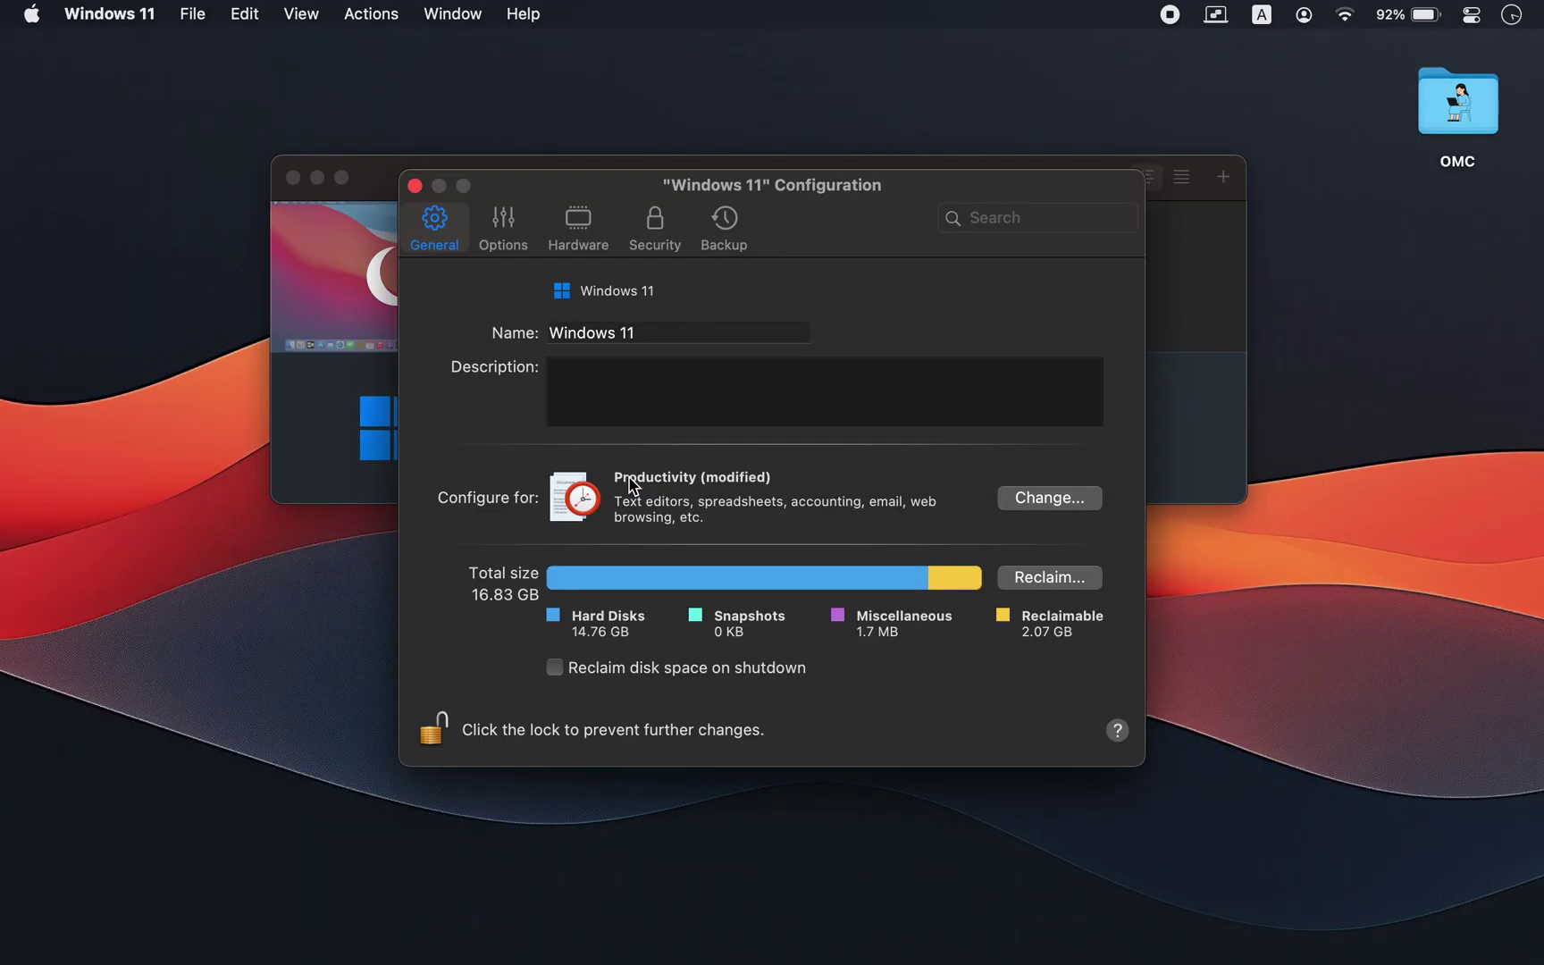
drag(634, 193, 615, 136)
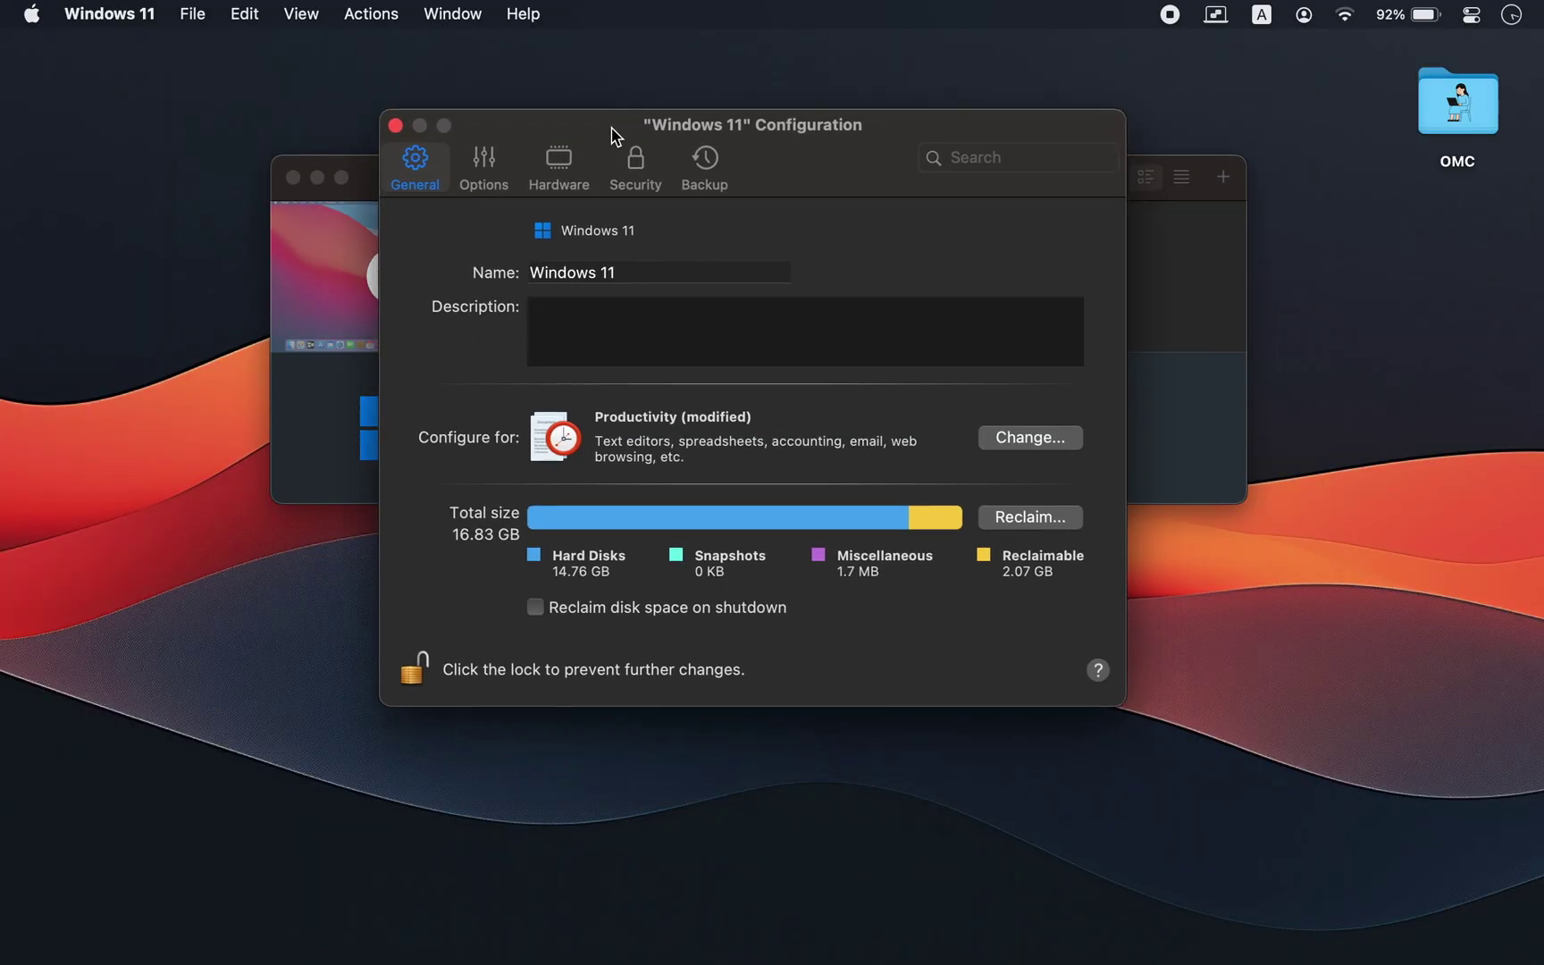
click(484, 166)
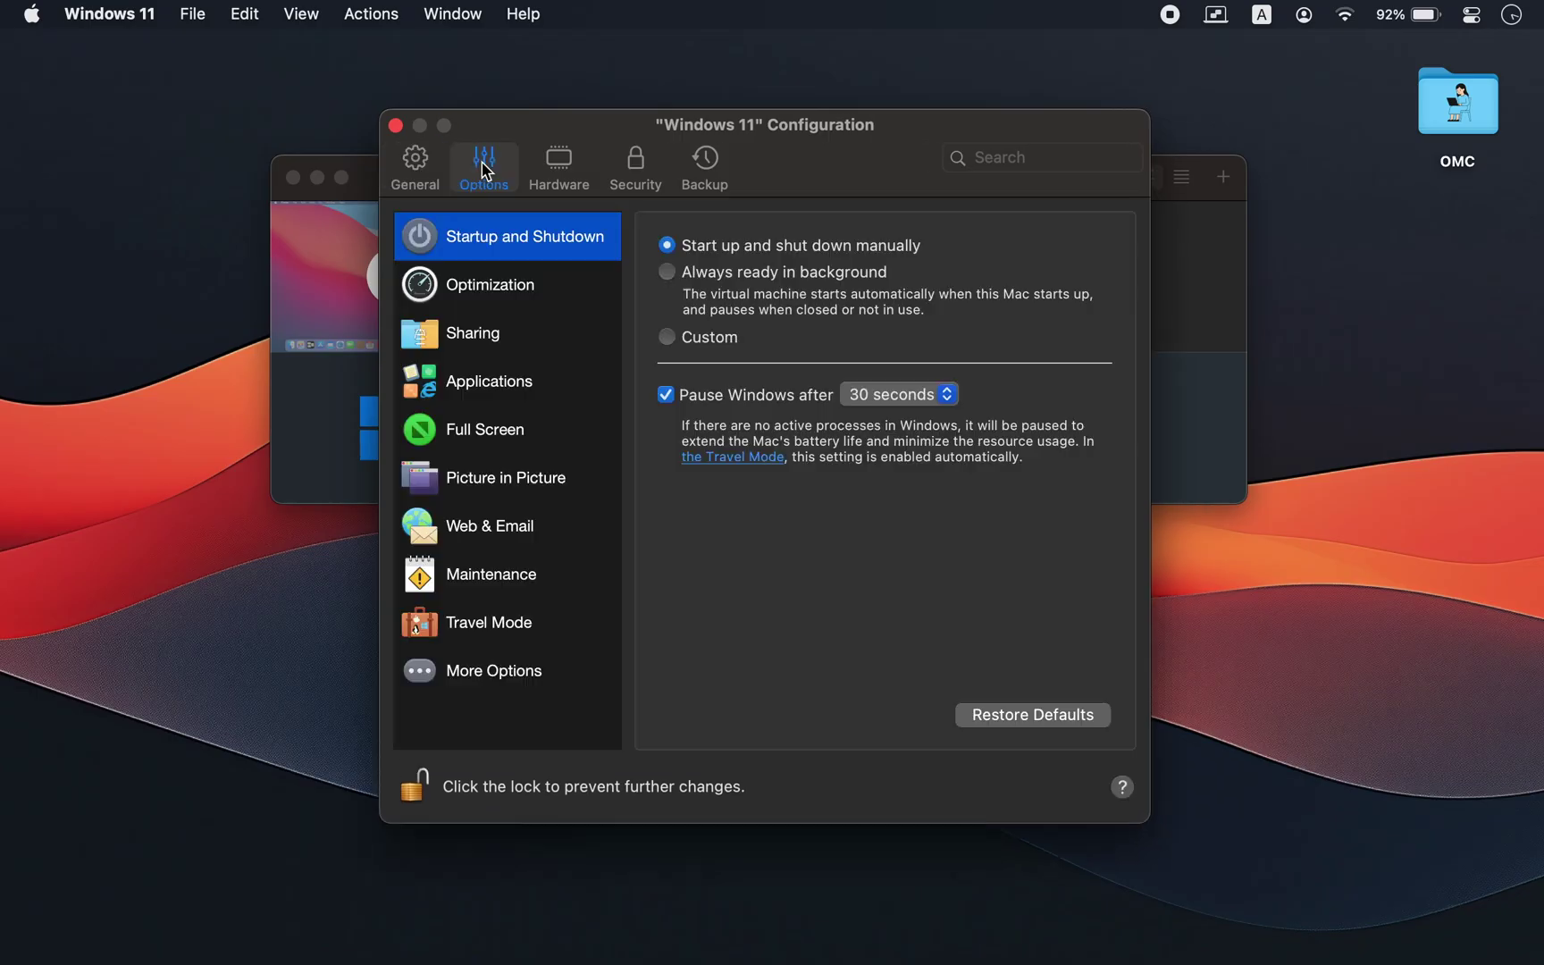
click(489, 295)
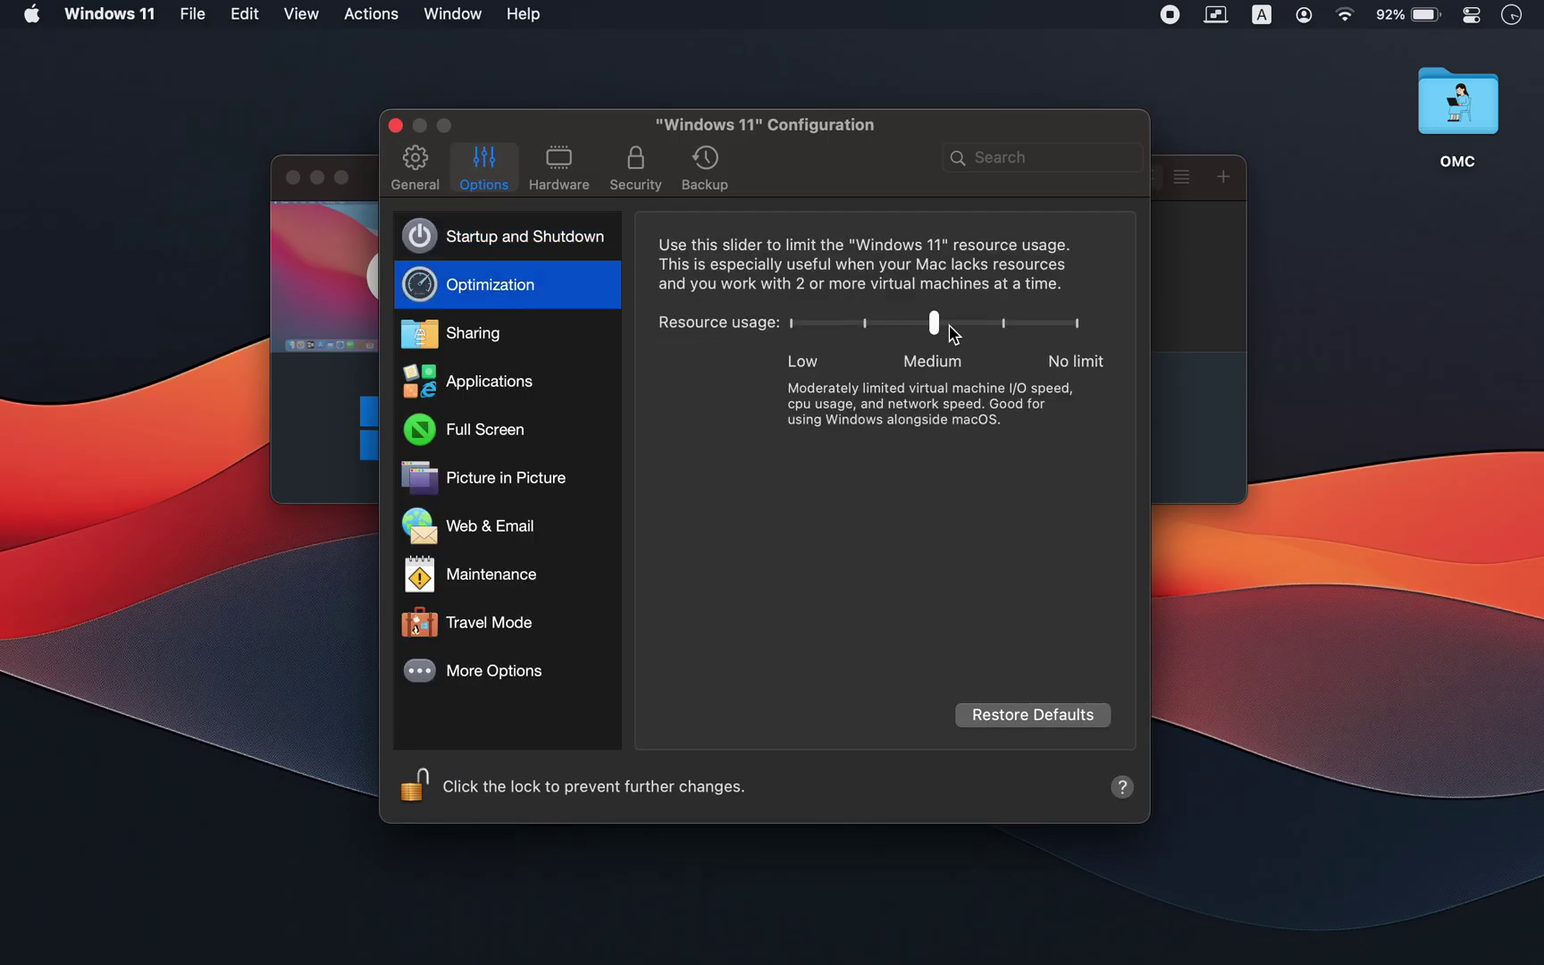
drag(934, 325, 1075, 327)
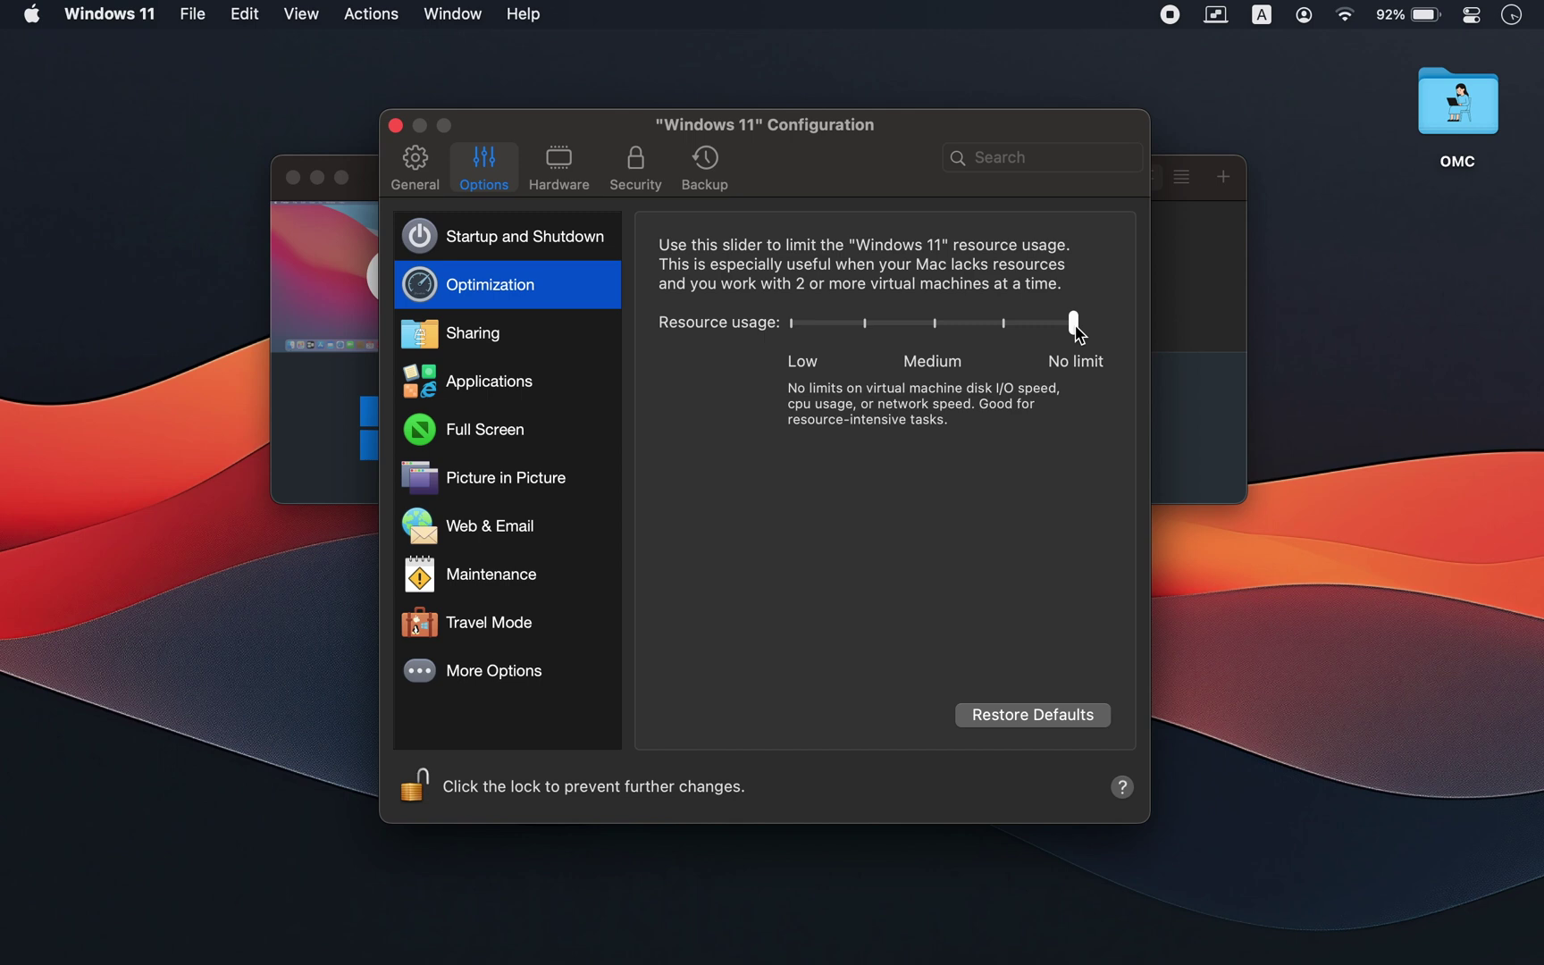
Turn off user folder mirroring and the sharing of cloud folders and Mac volumes with Windows.
click(512, 345)
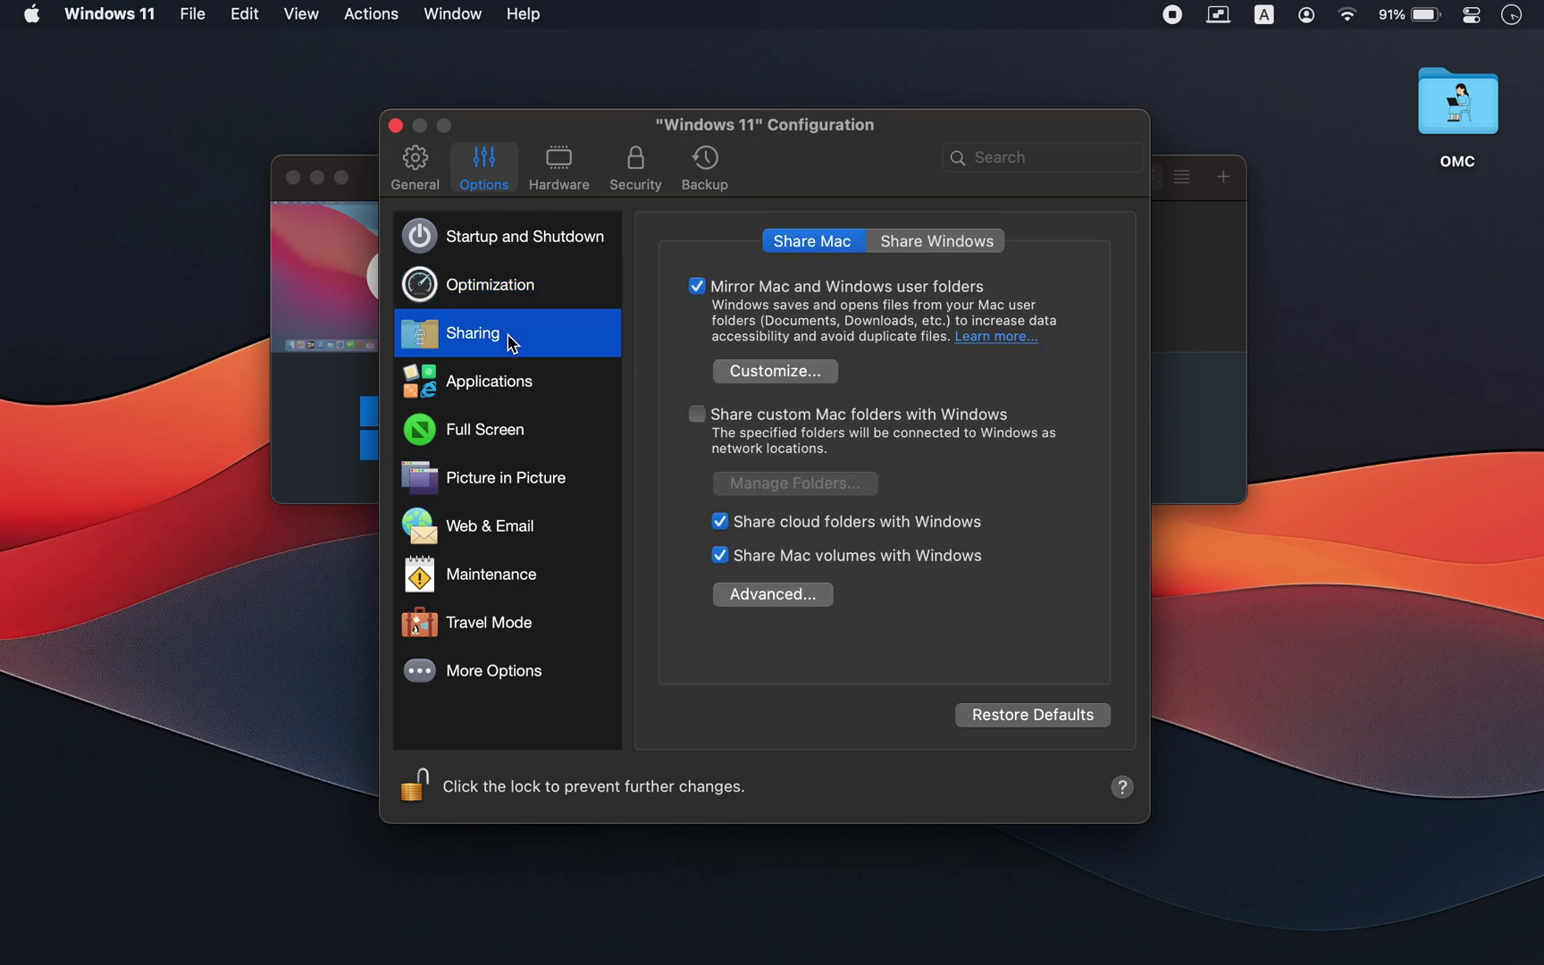
click(698, 287)
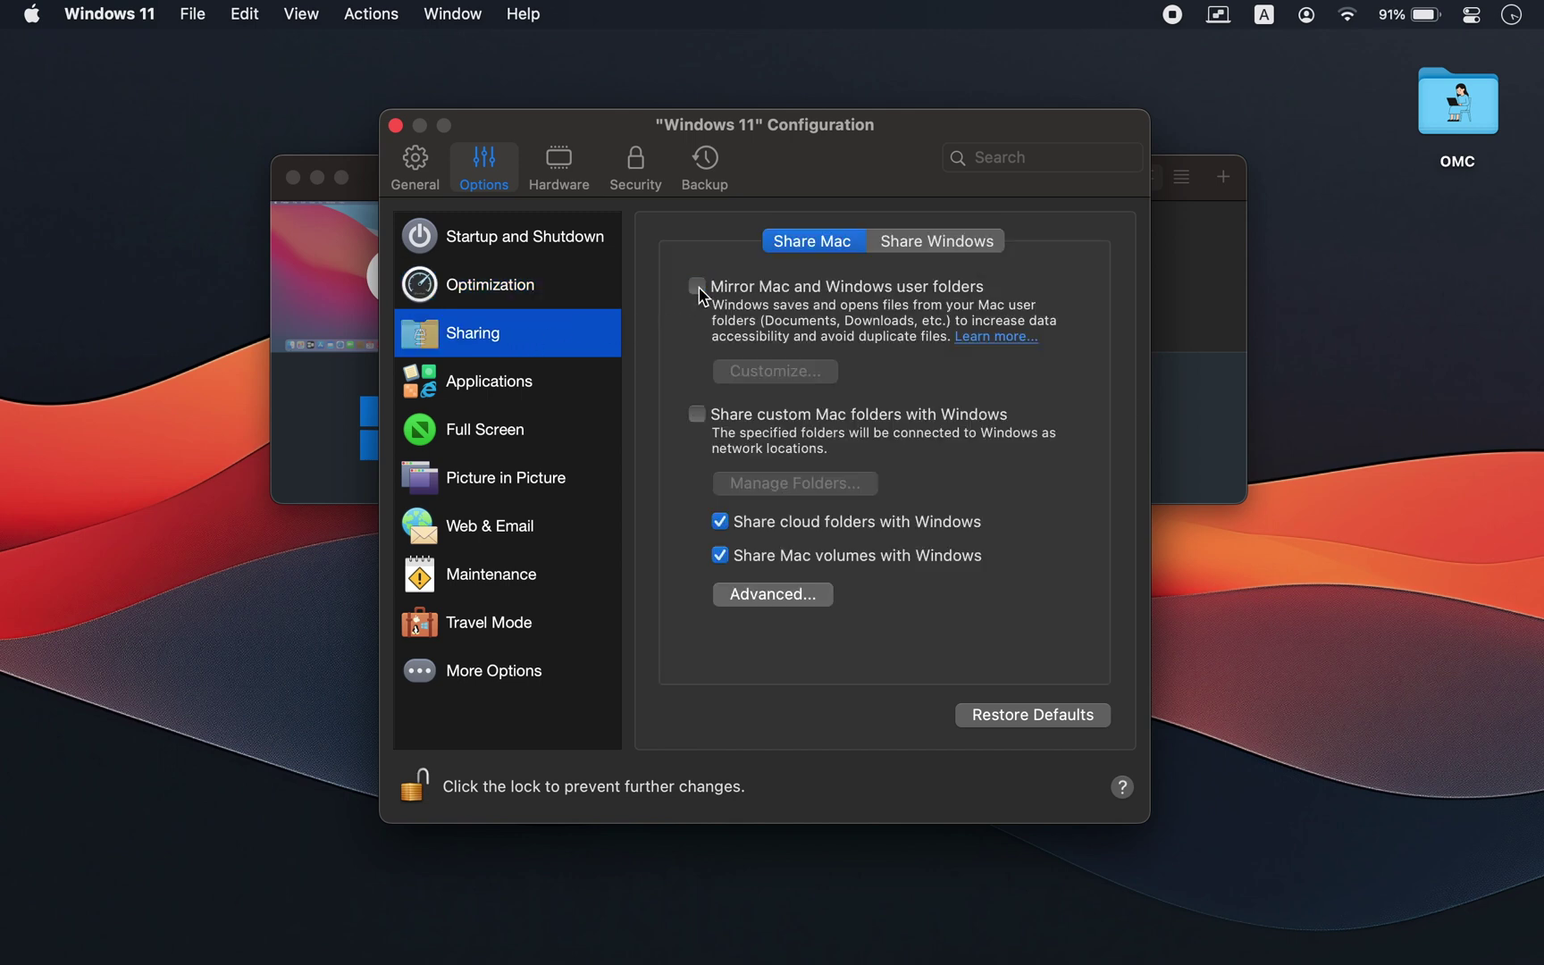
click(719, 523)
click(722, 556)
Switch the virtual machine's CPU and memory allocation to manual, with 6 processors and a larger memory amount.
click(567, 173)
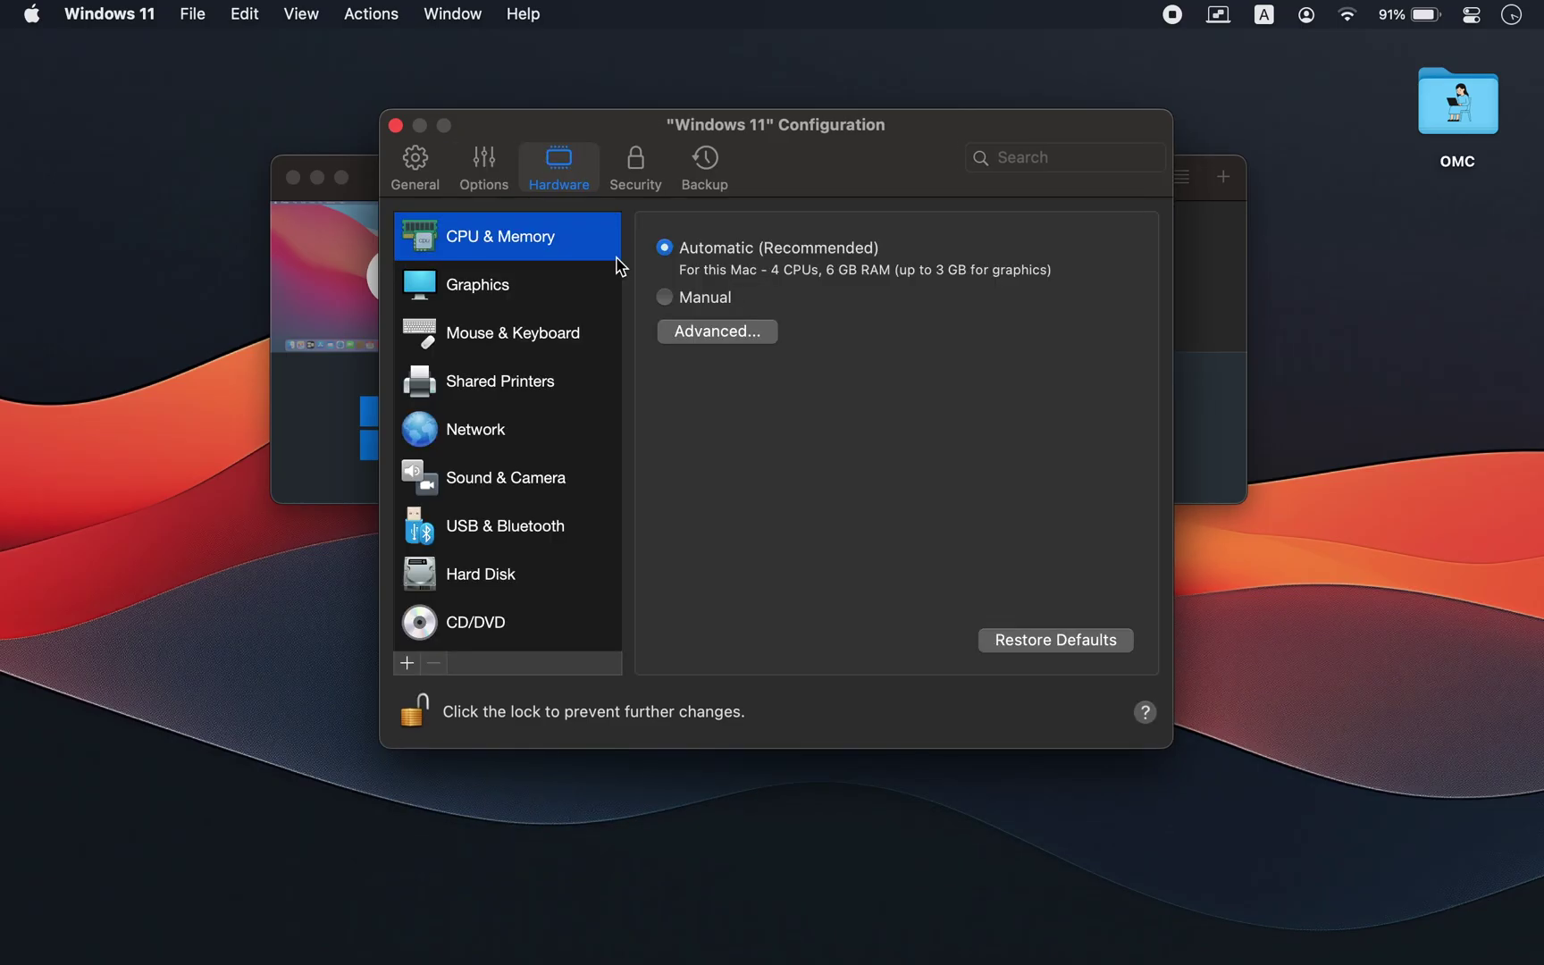
click(666, 299)
click(817, 336)
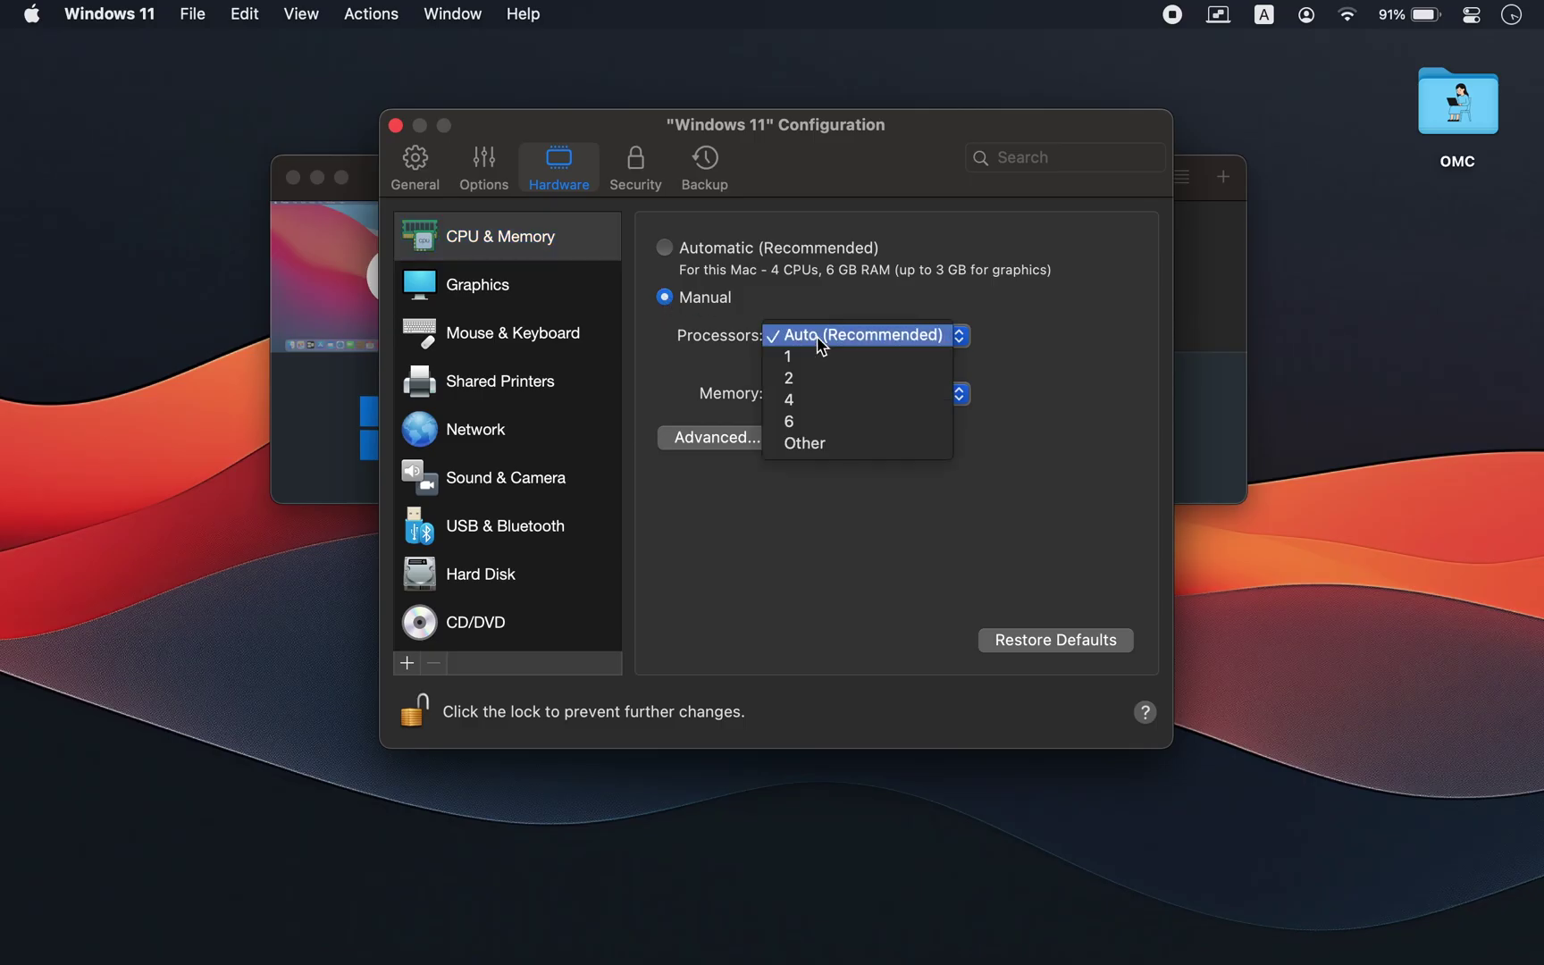
click(822, 424)
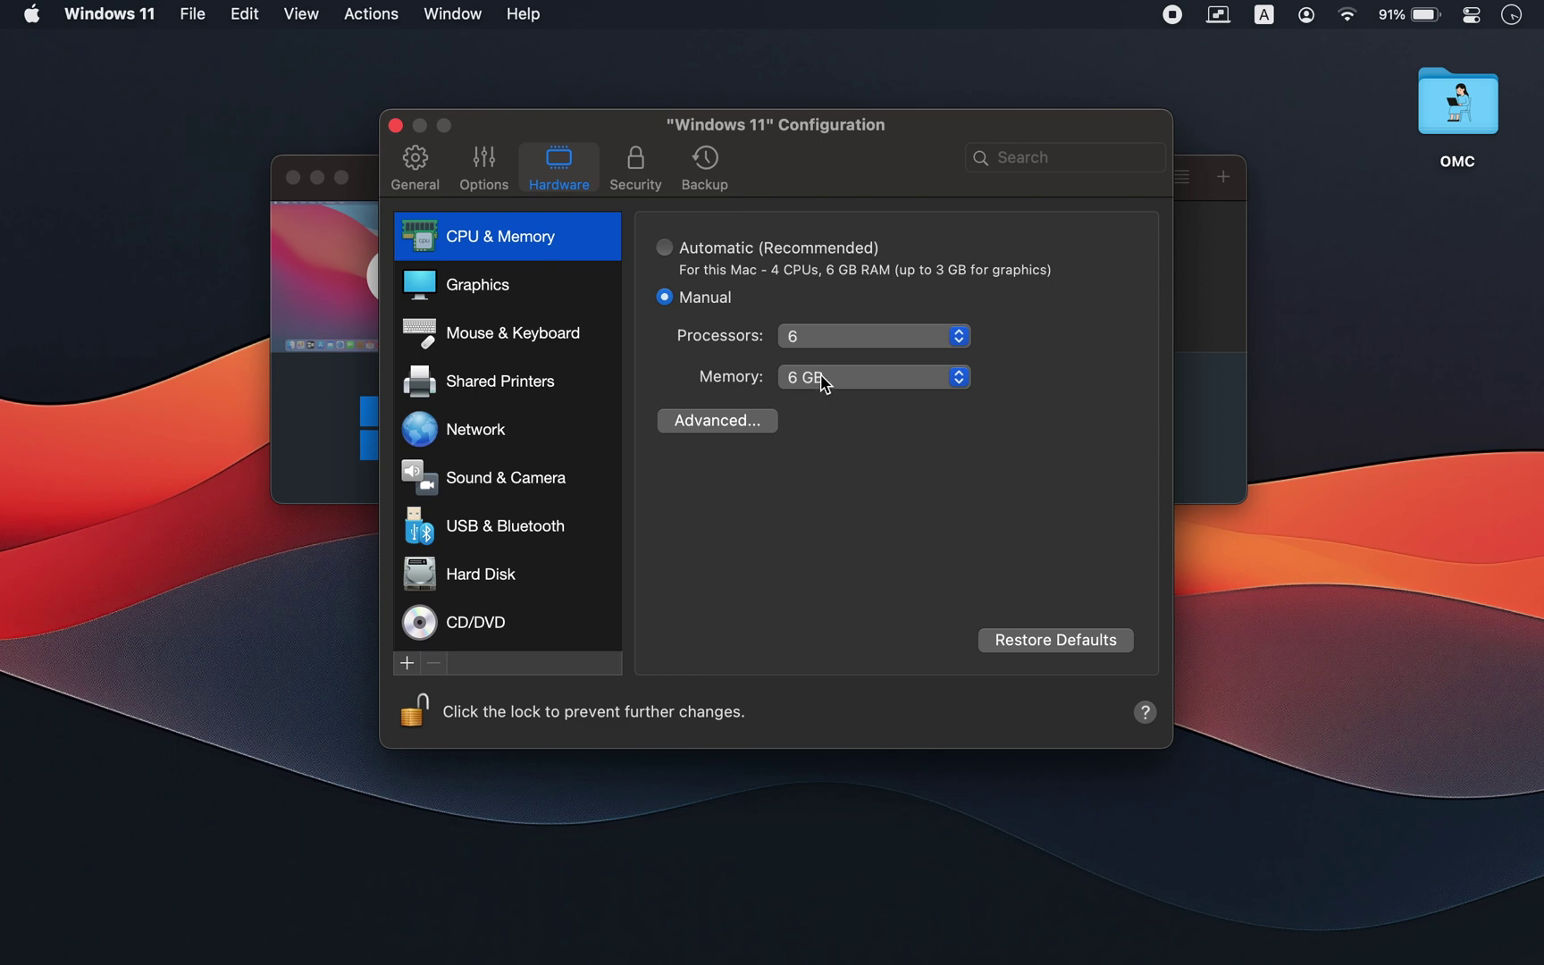
click(822, 377)
click(826, 398)
Set the graphics resolution to Best for Retina display, and view the mouse, keyboard and network settings.
click(519, 300)
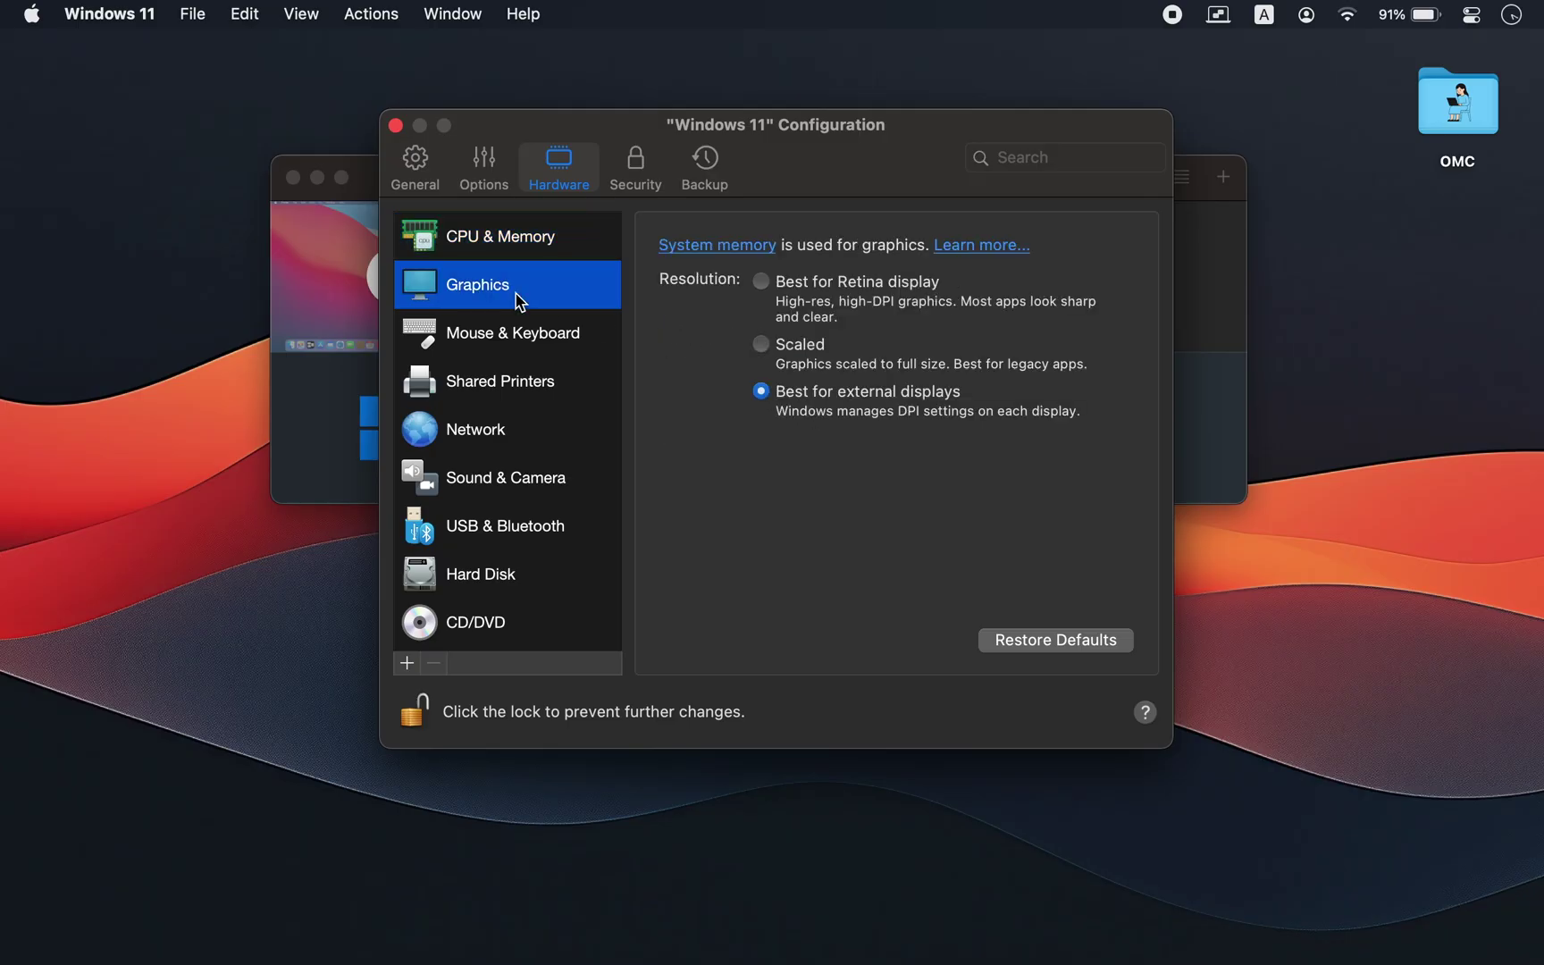
click(761, 282)
click(477, 347)
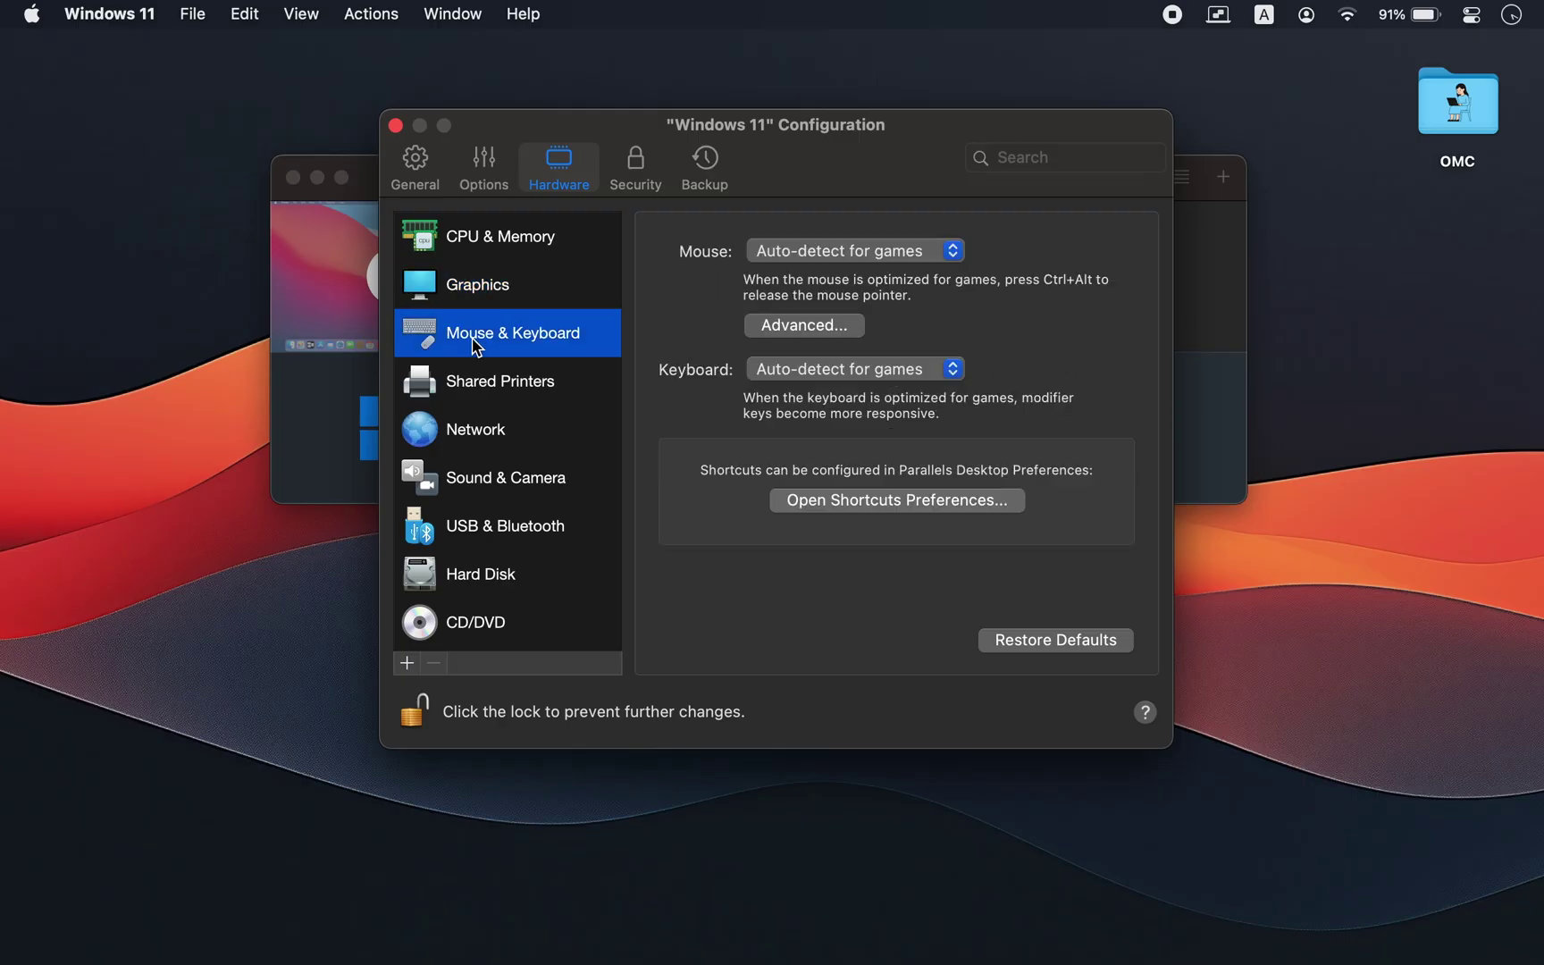
click(480, 442)
Set the virtual machine's microphone to Built-in Microphone and share the Mac camera with Windows.
click(494, 484)
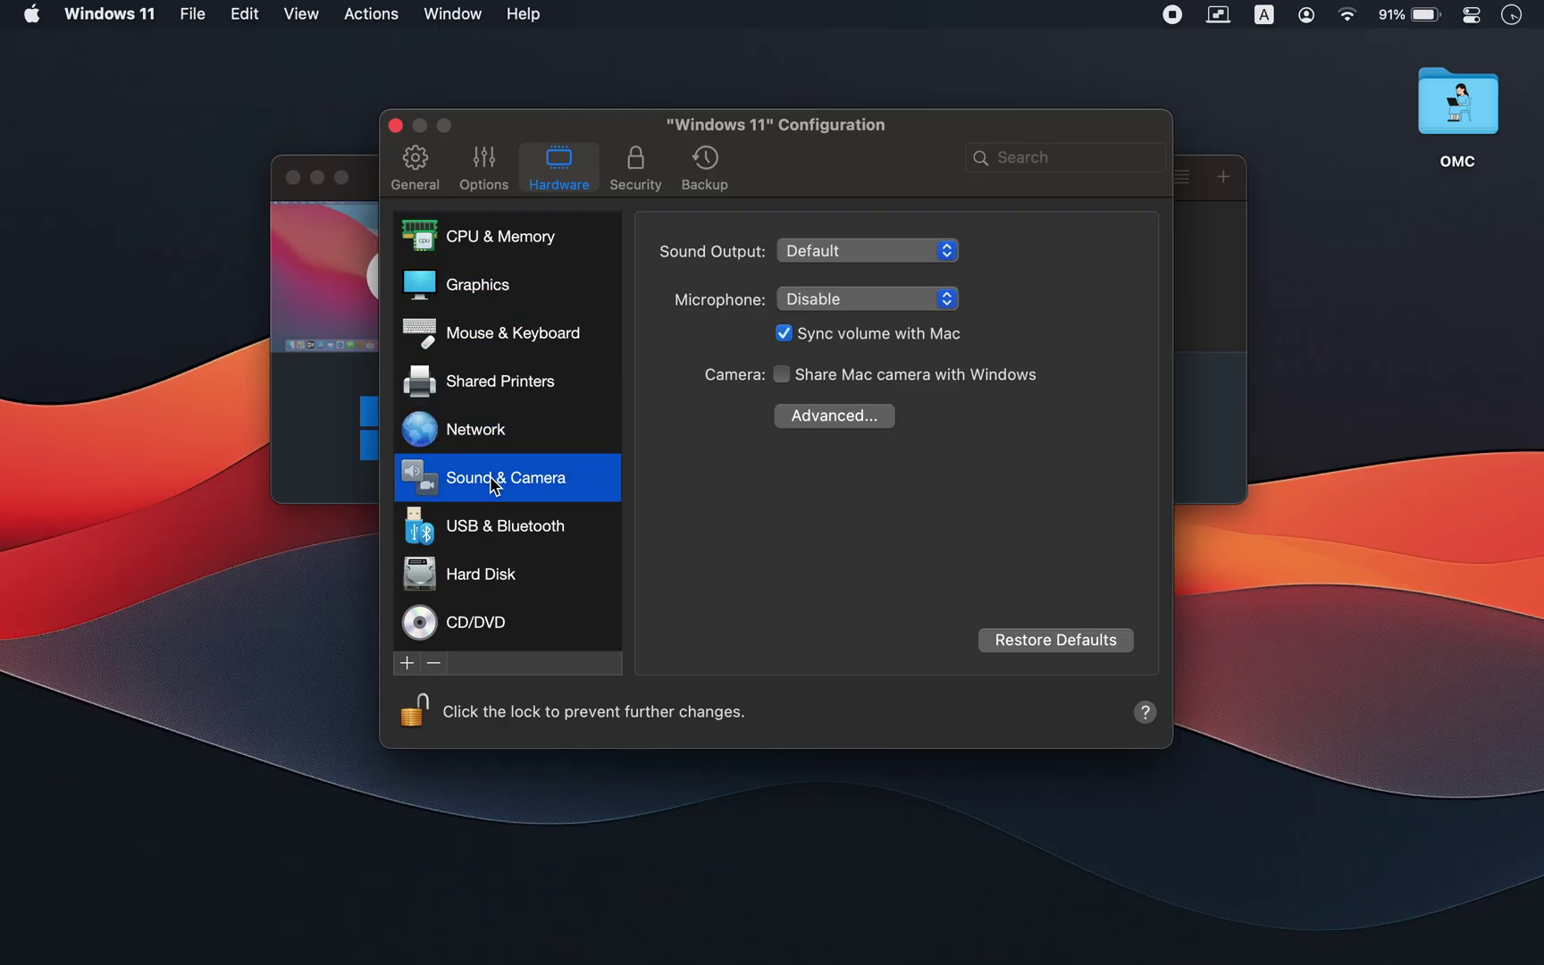
click(819, 300)
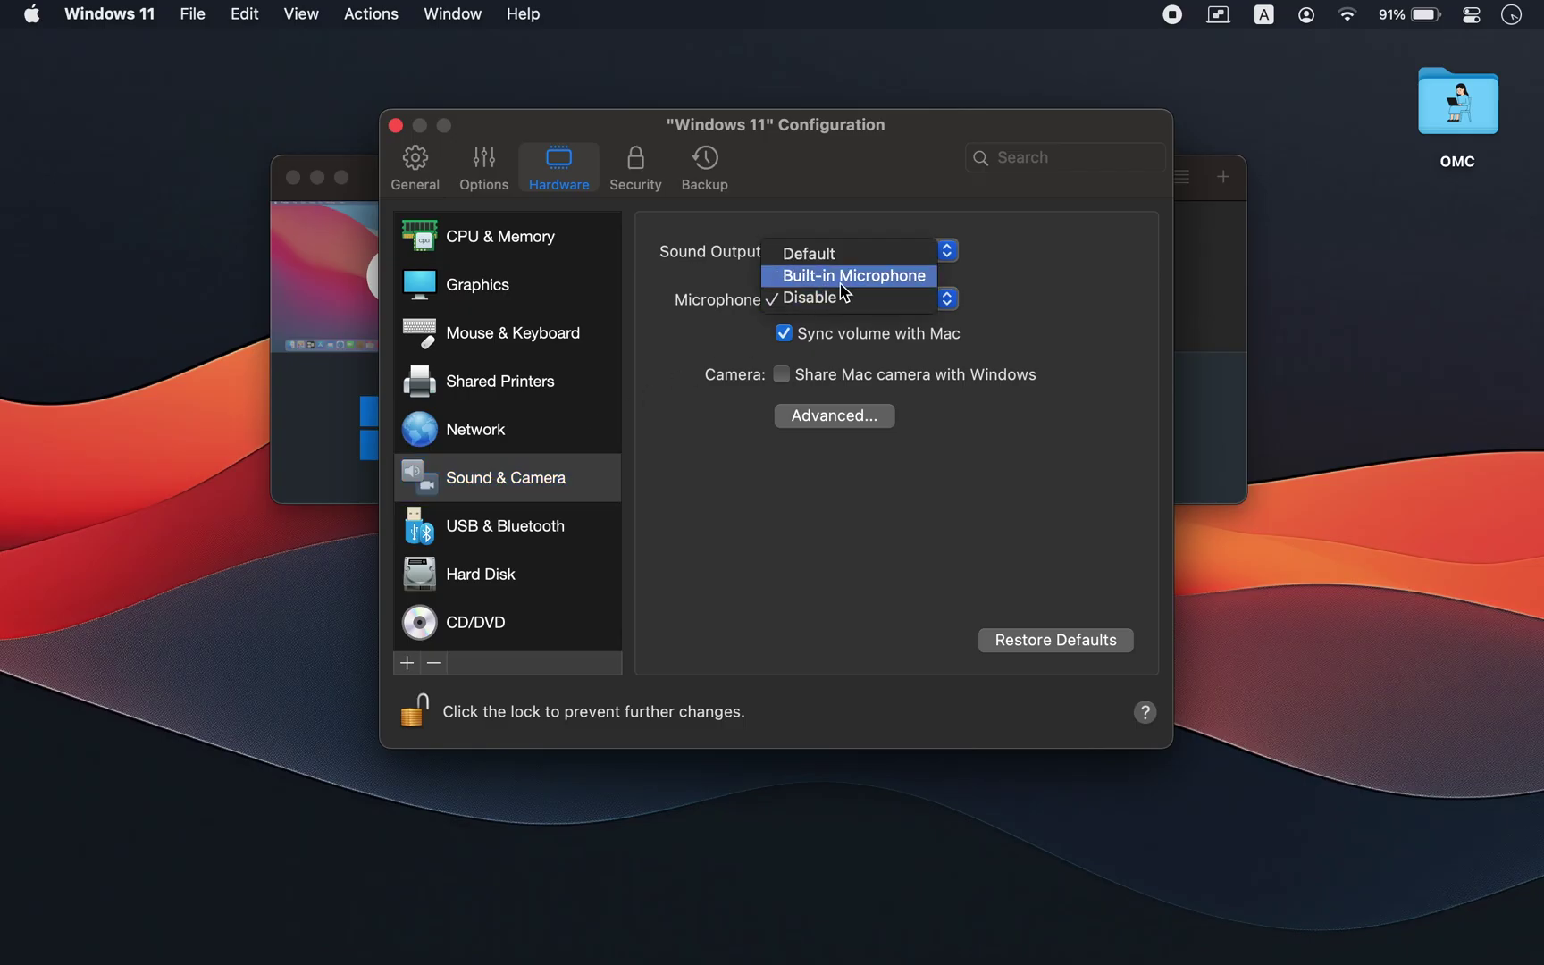
click(845, 283)
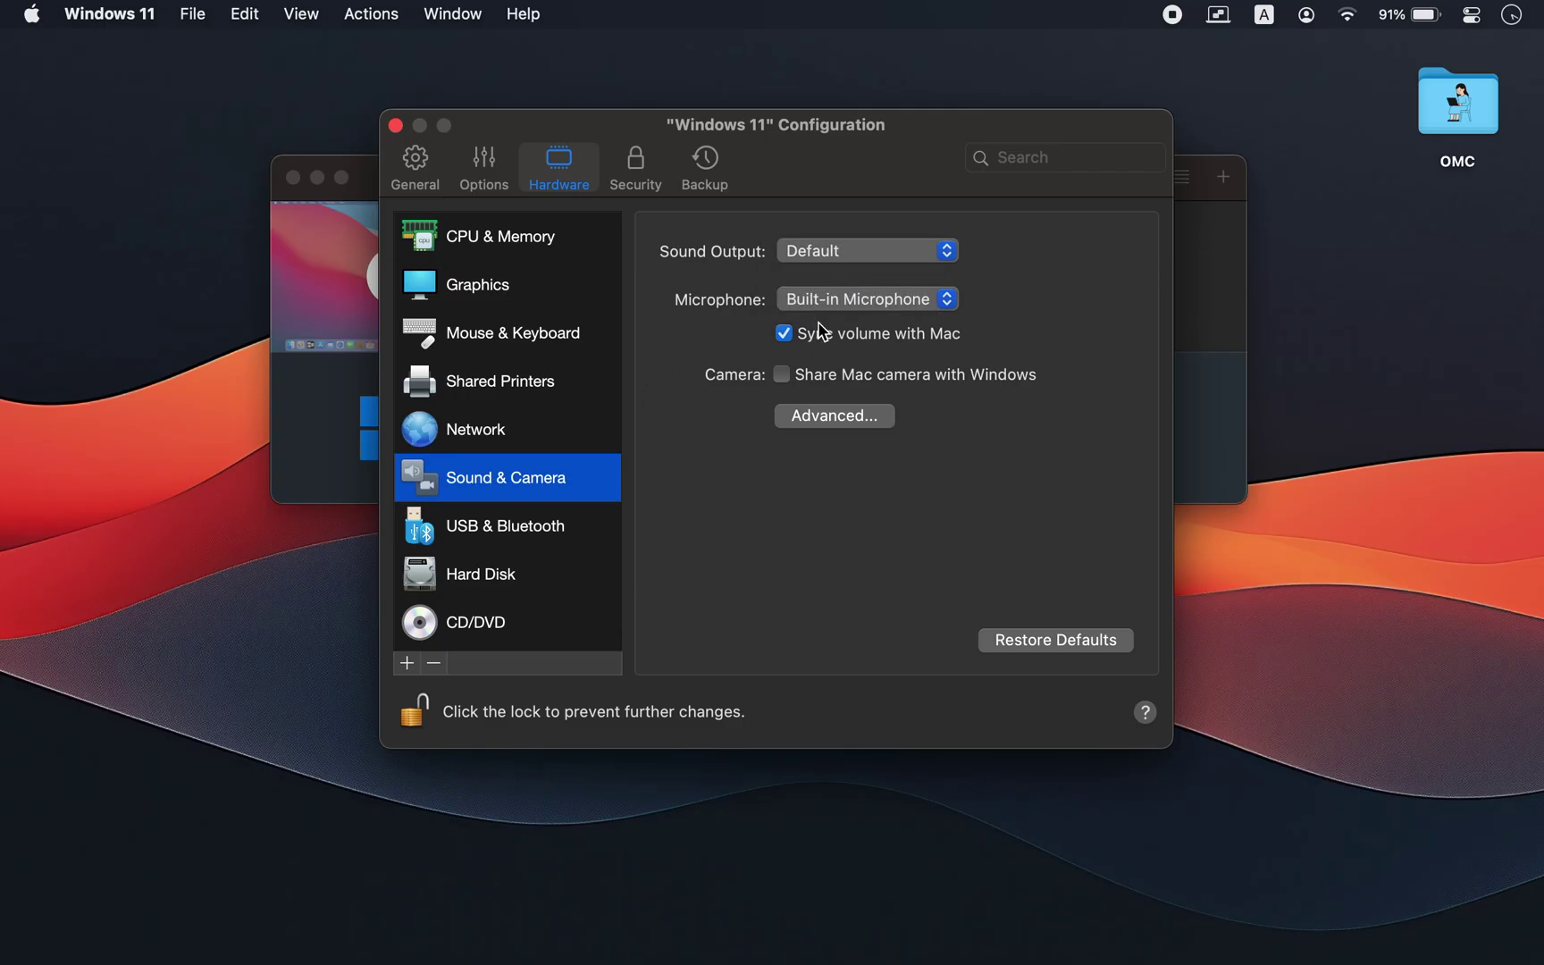
click(784, 376)
Try virtual hard disk sizes of 768 GB and 512 GB, and return the disk size to 256 GB.
click(512, 581)
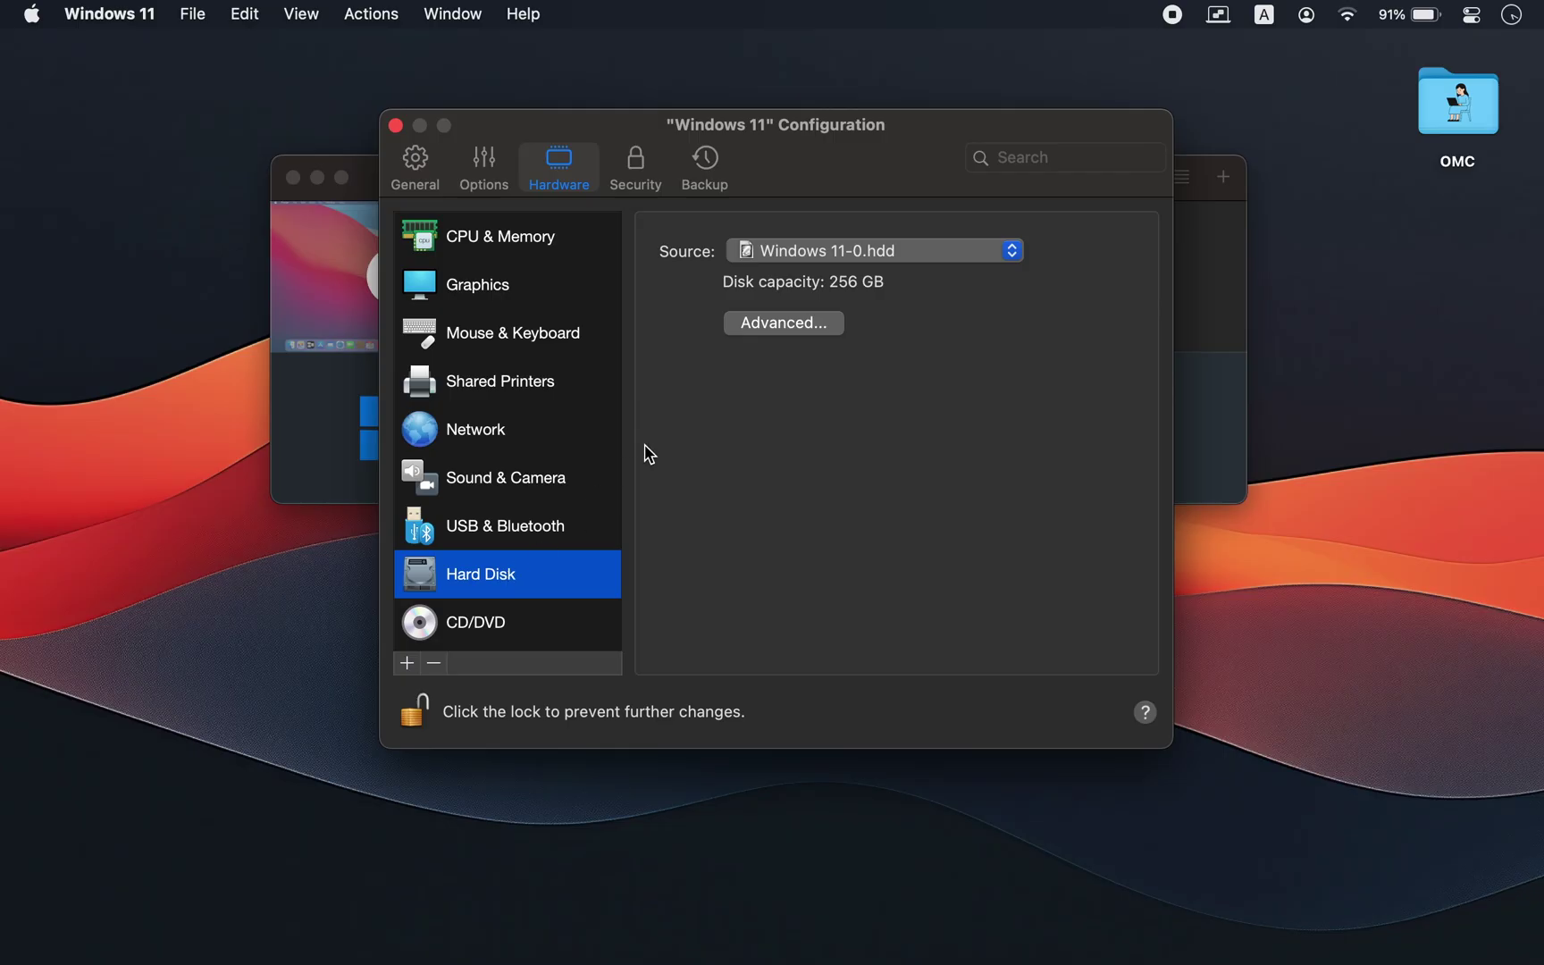
click(785, 327)
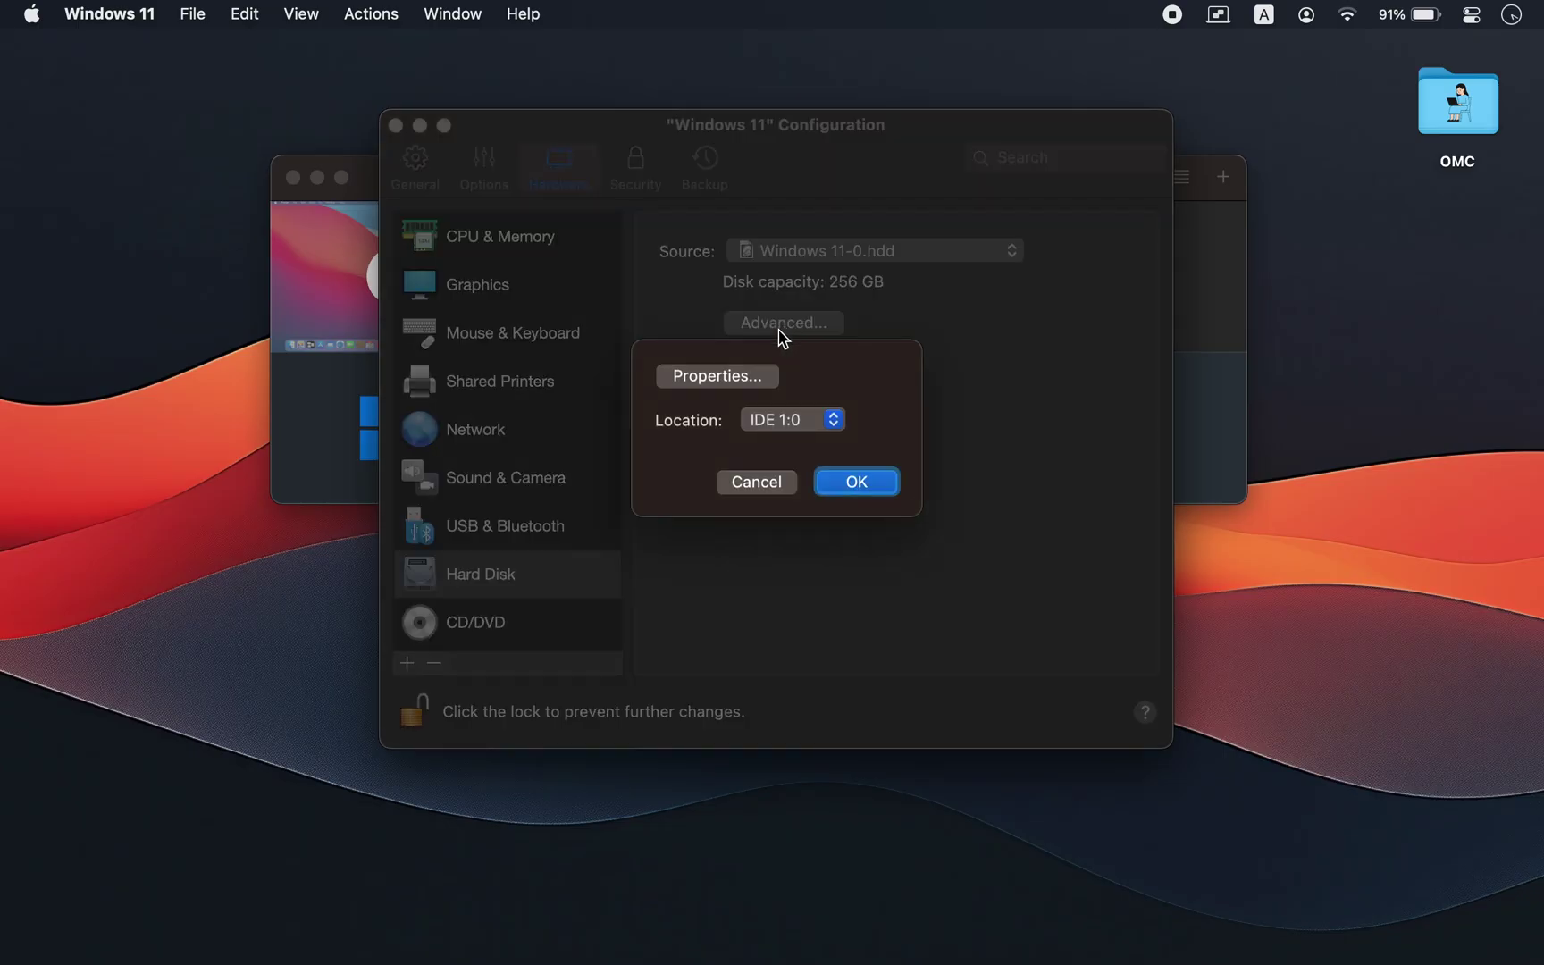
click(711, 377)
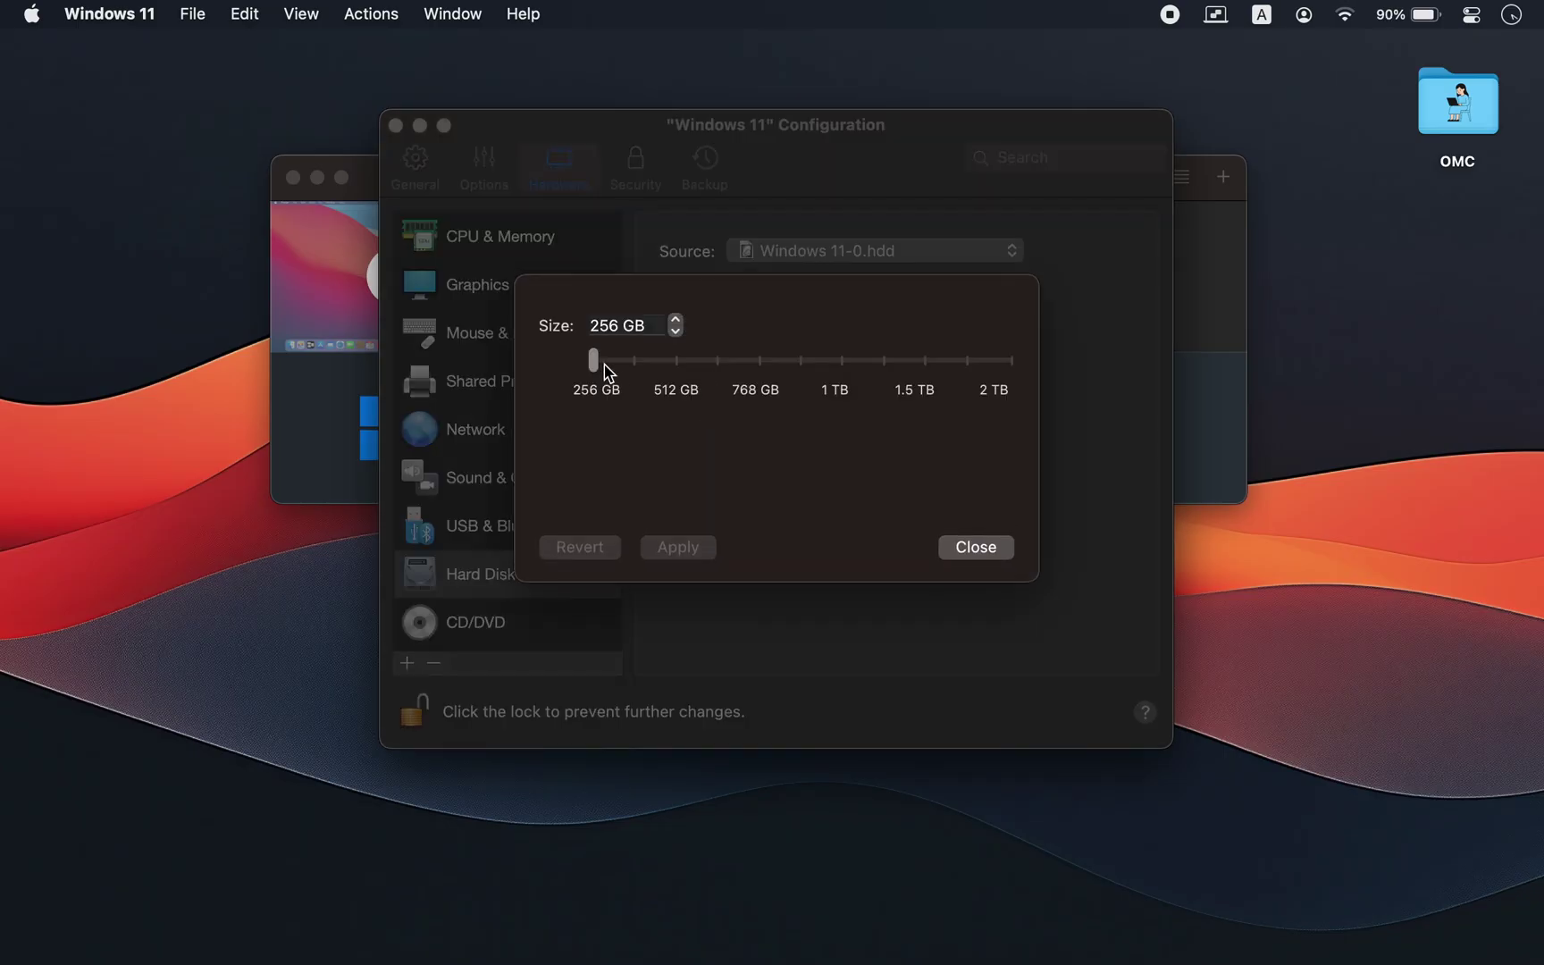
drag(594, 360, 760, 376)
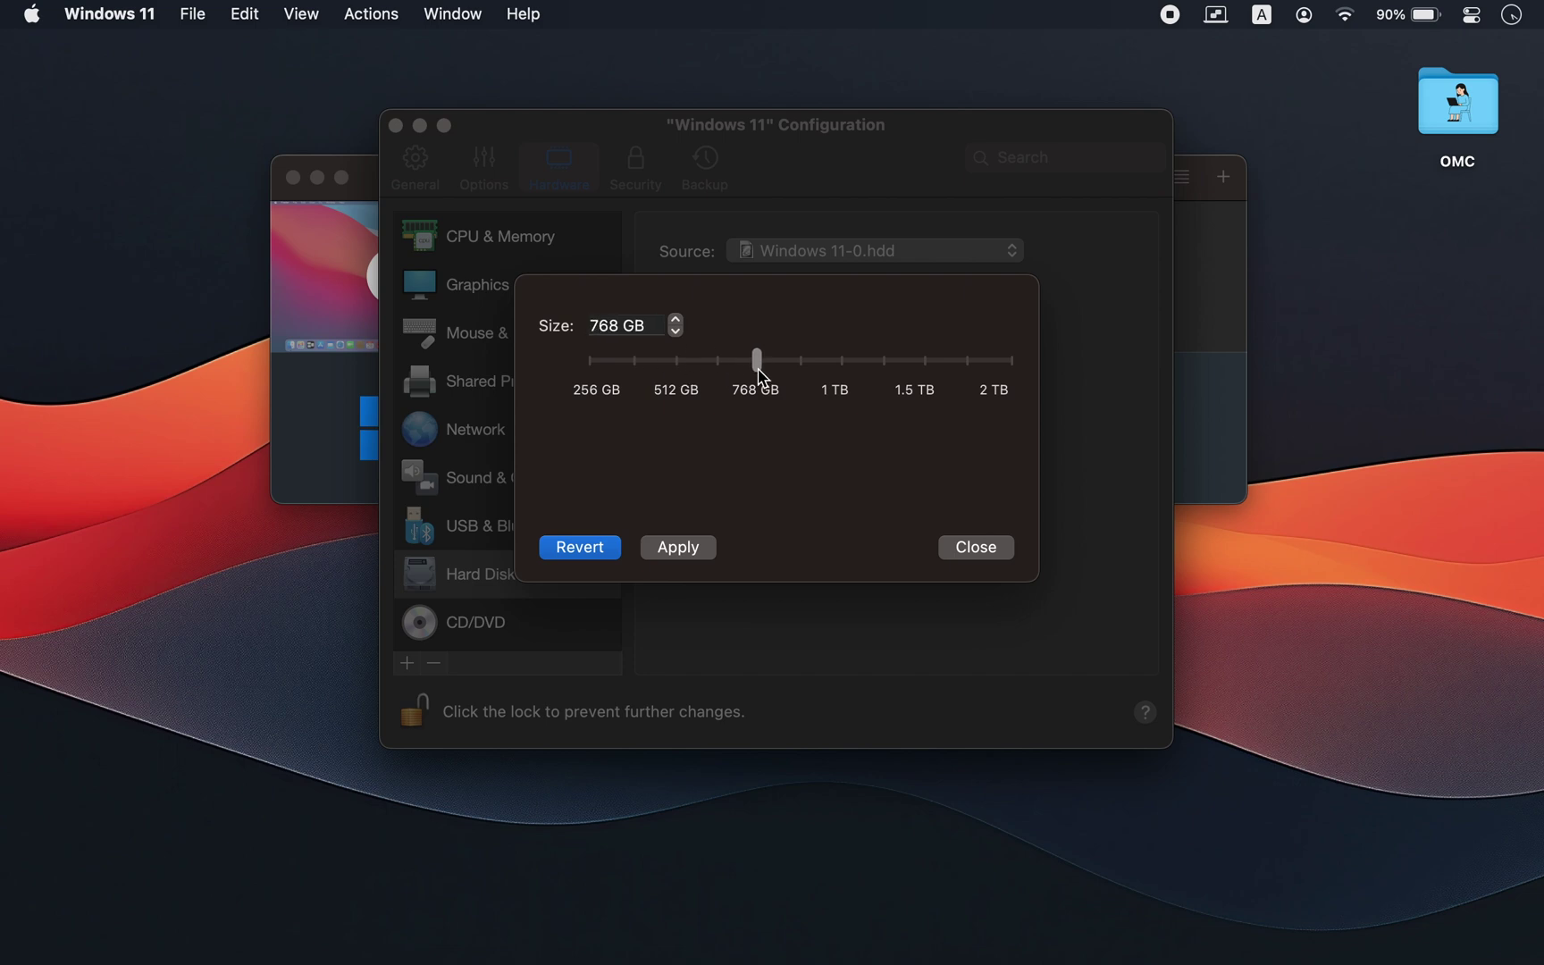
drag(760, 376, 680, 377)
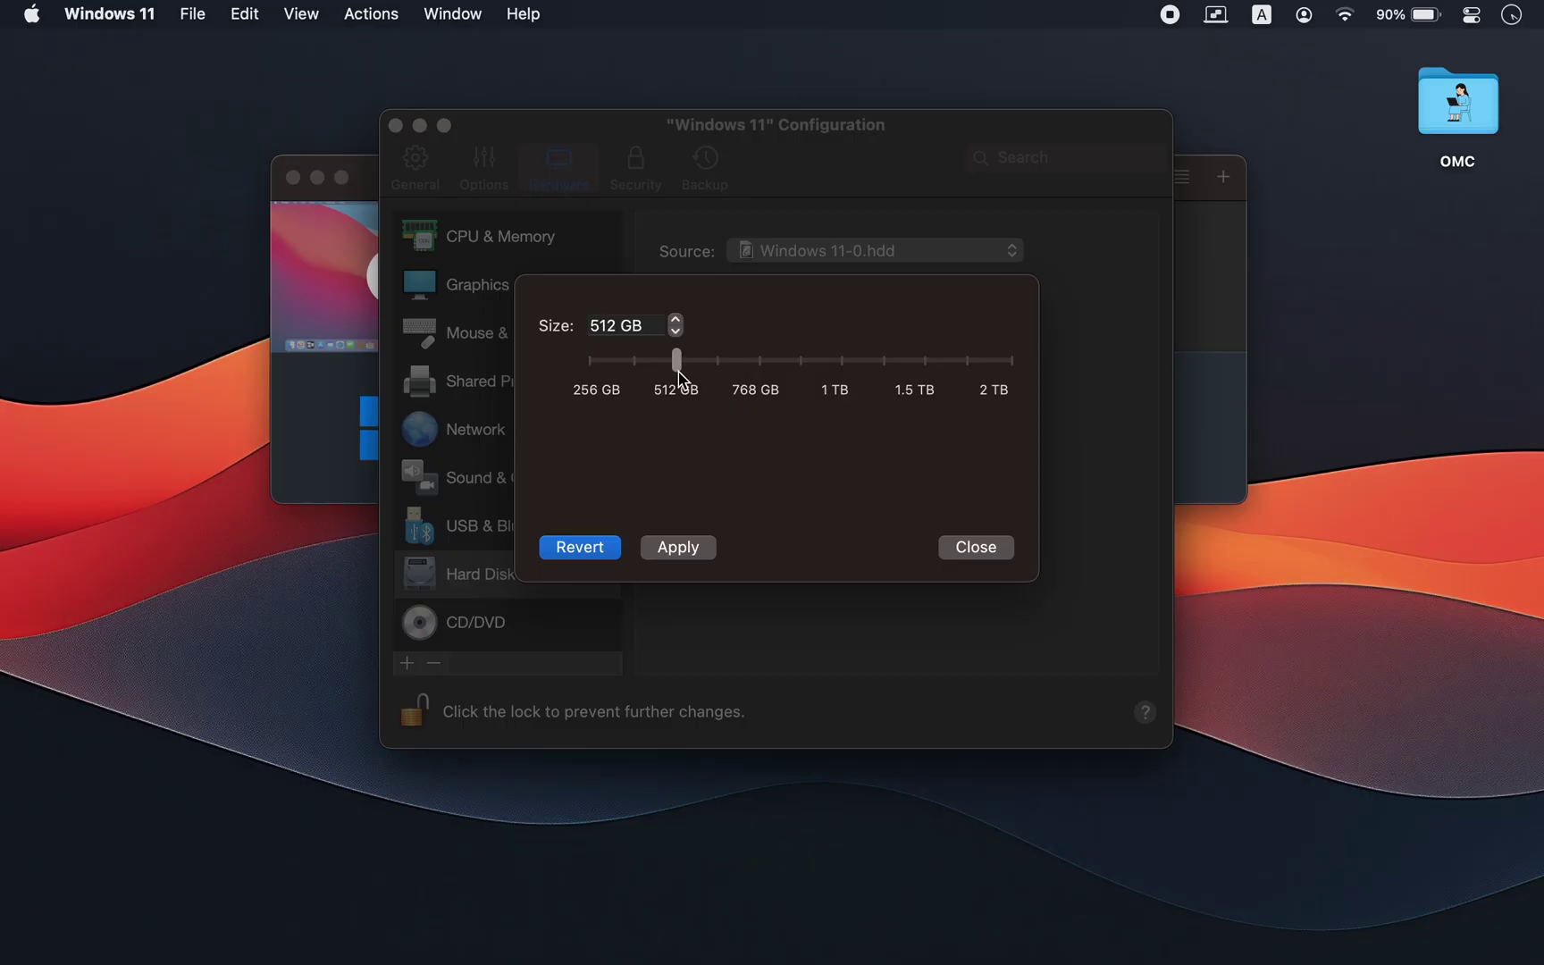
drag(681, 377, 595, 375)
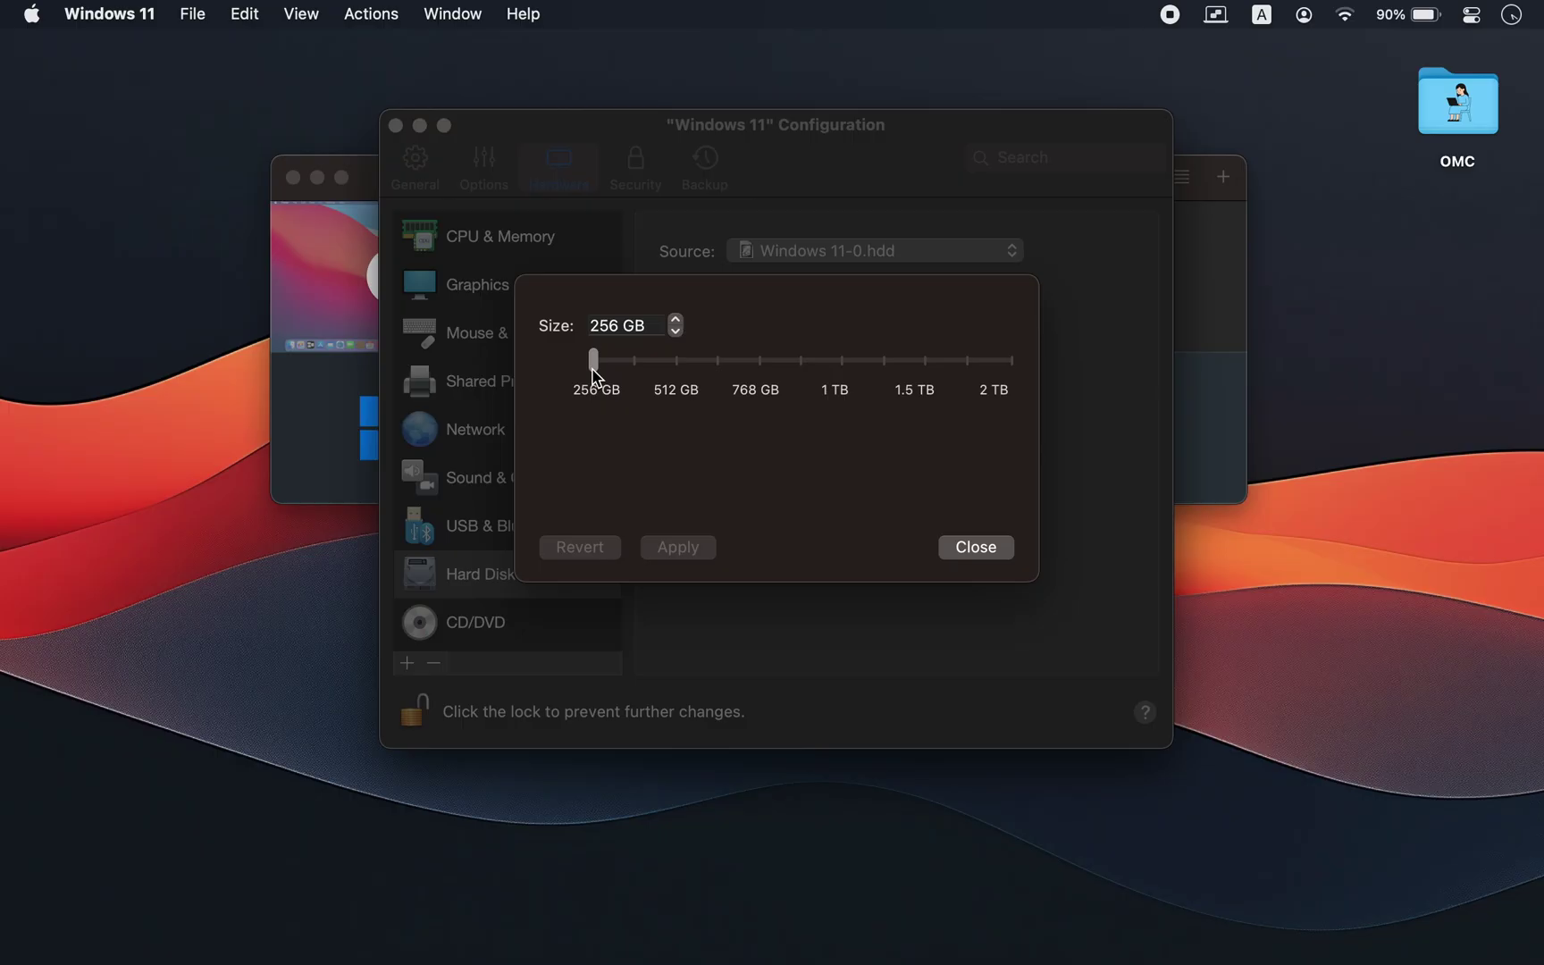
click(978, 544)
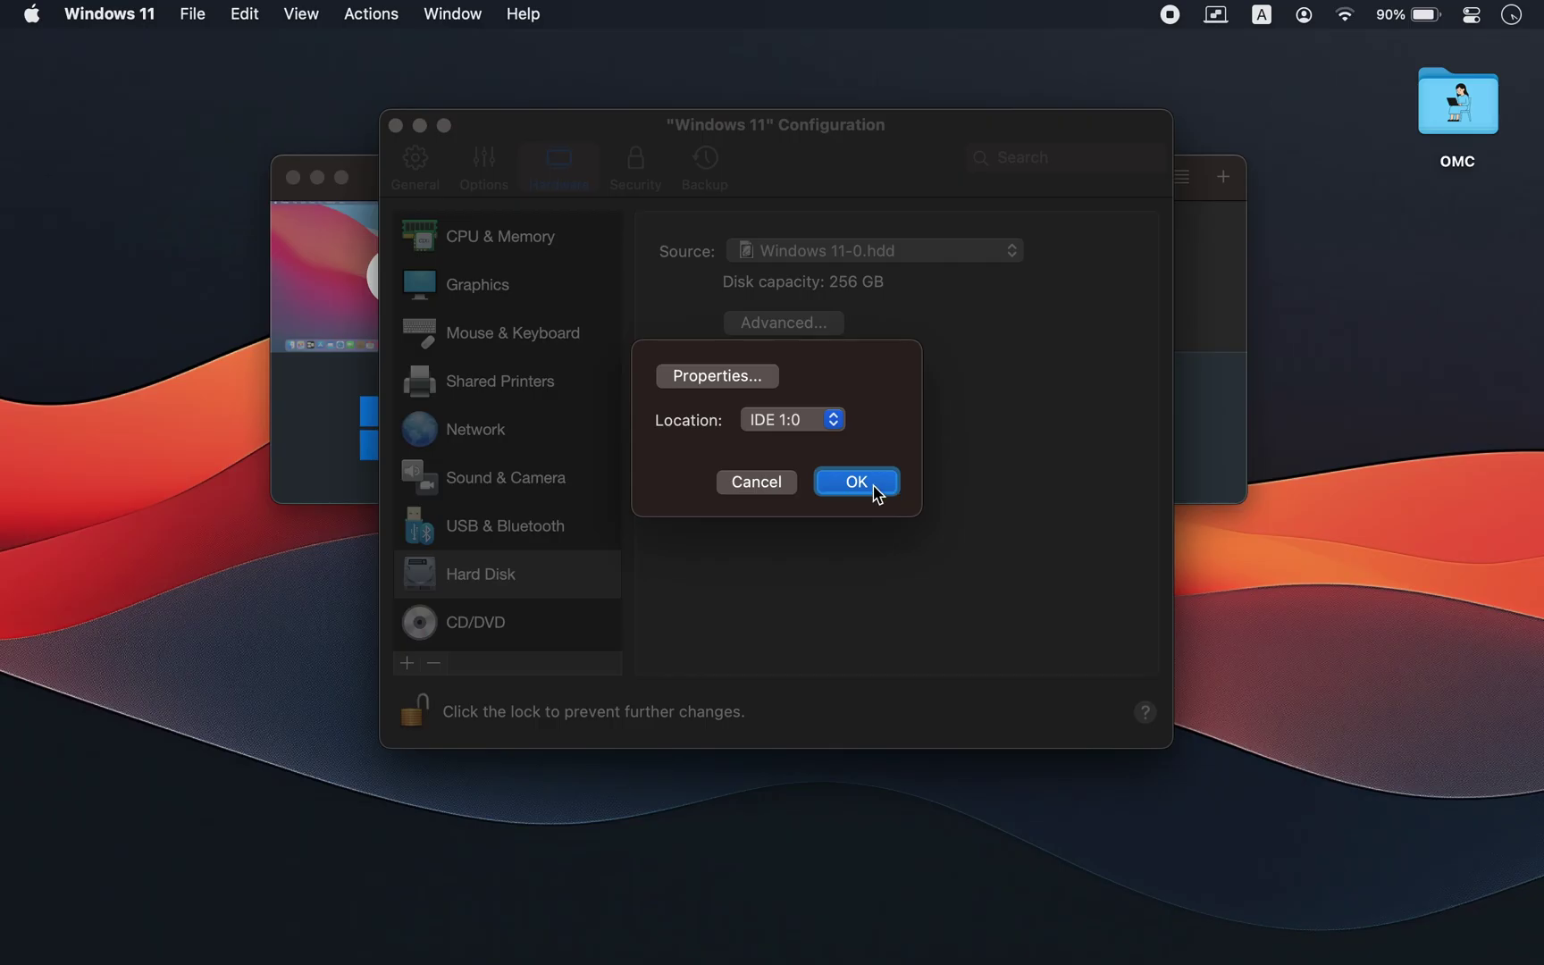
click(876, 488)
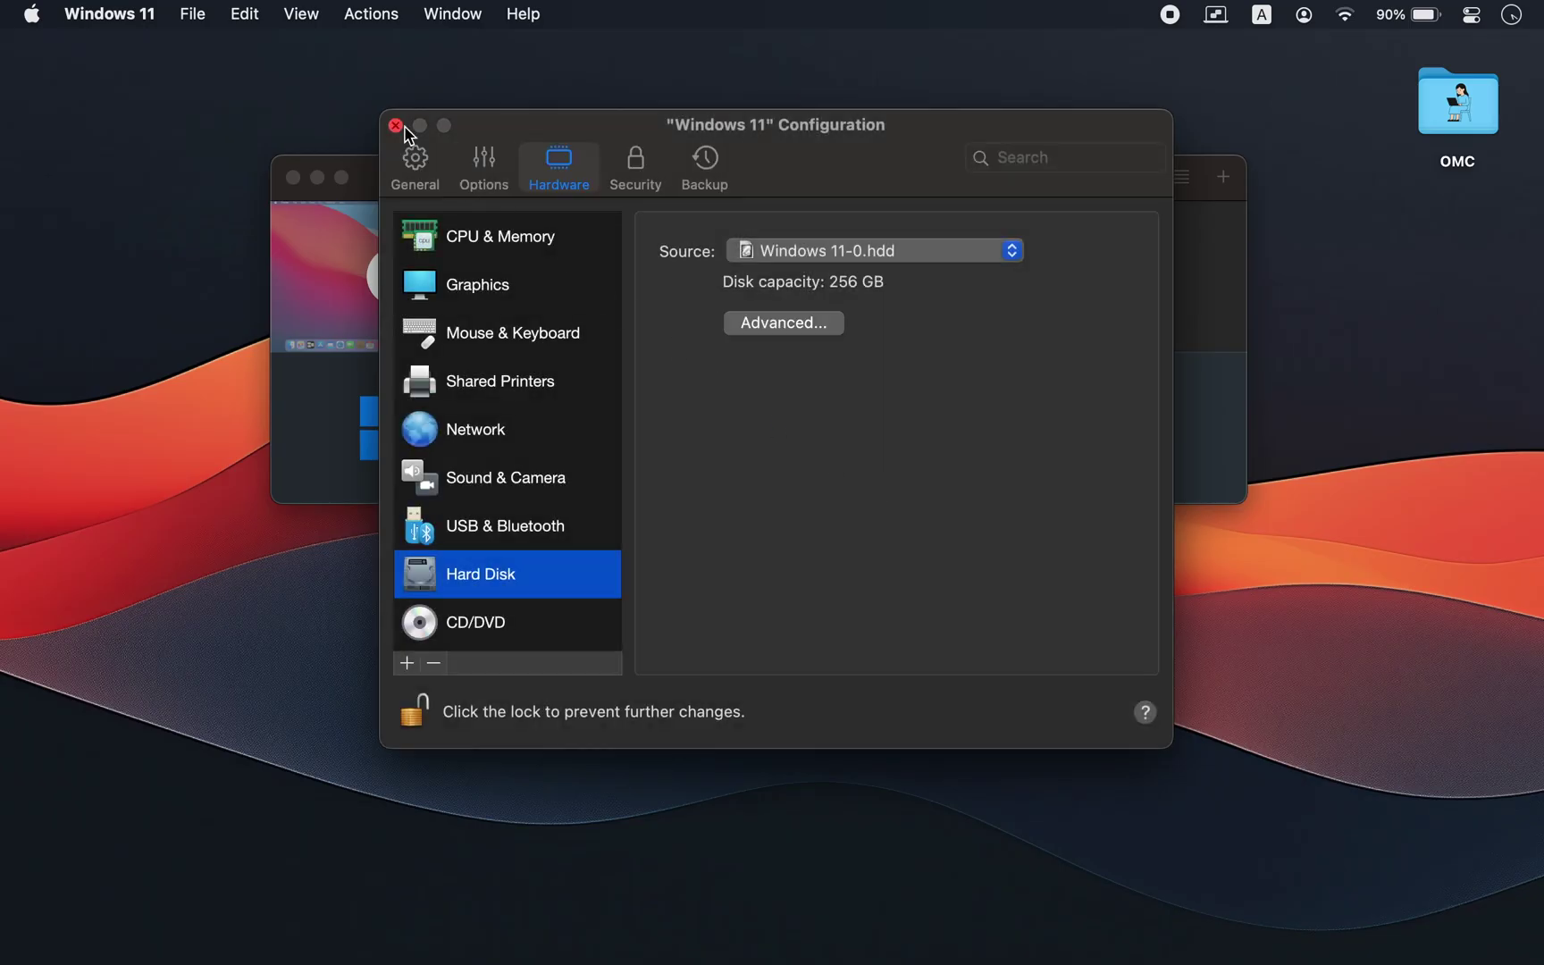
Close the virtual machine's configuration and start Windows 11, dismissing the macOS privacy restriction alerts.
click(396, 125)
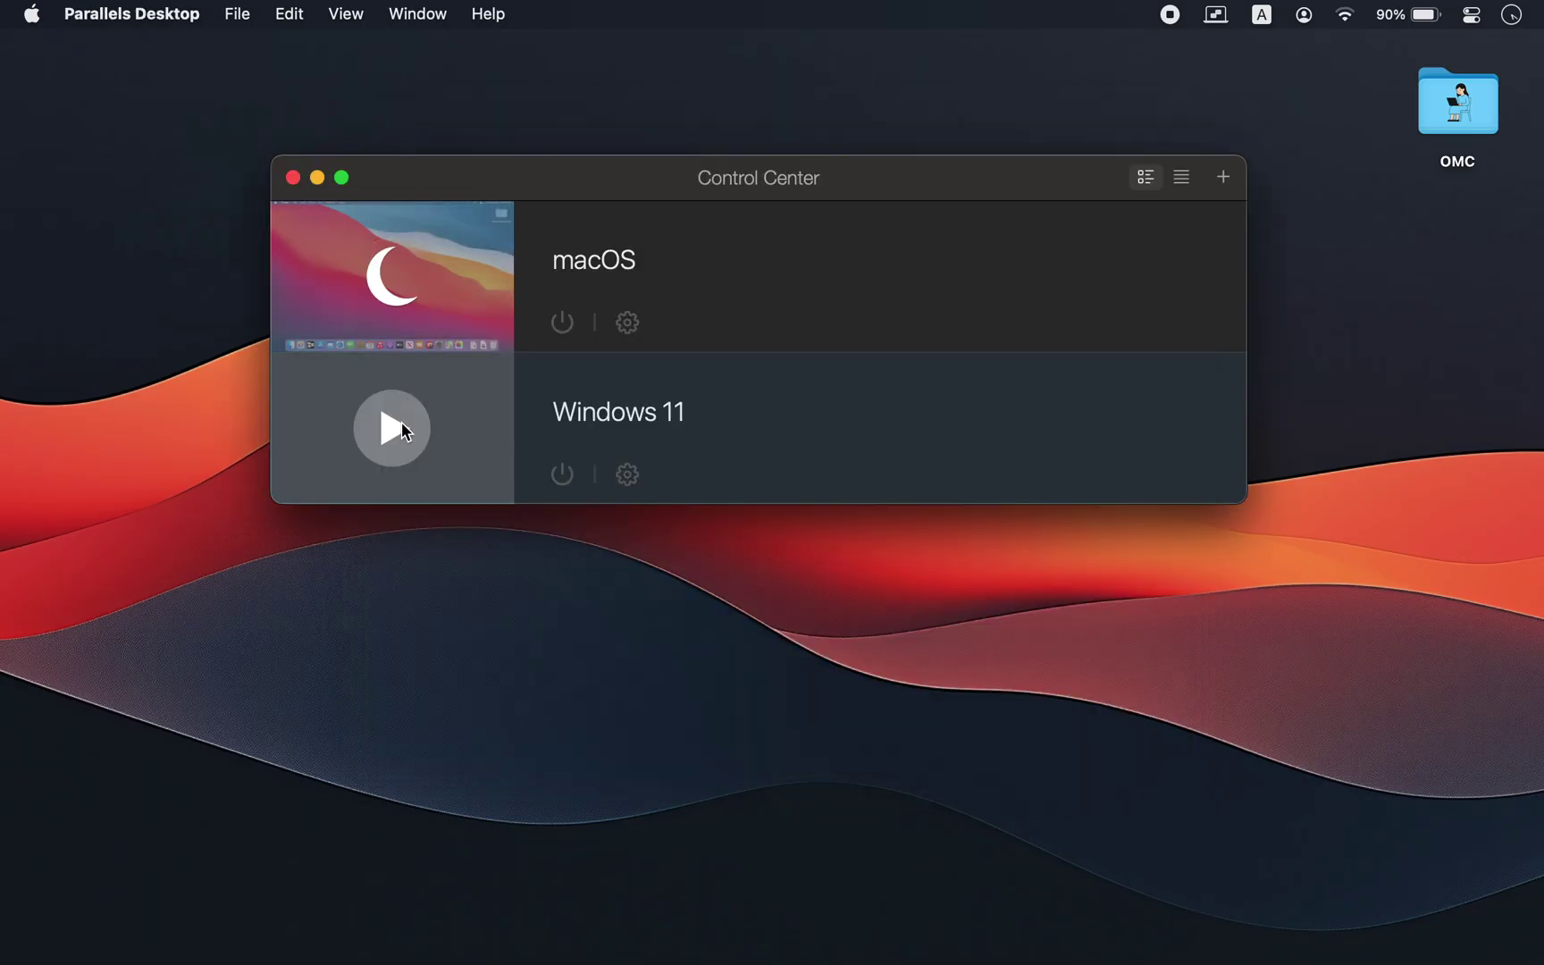
click(393, 429)
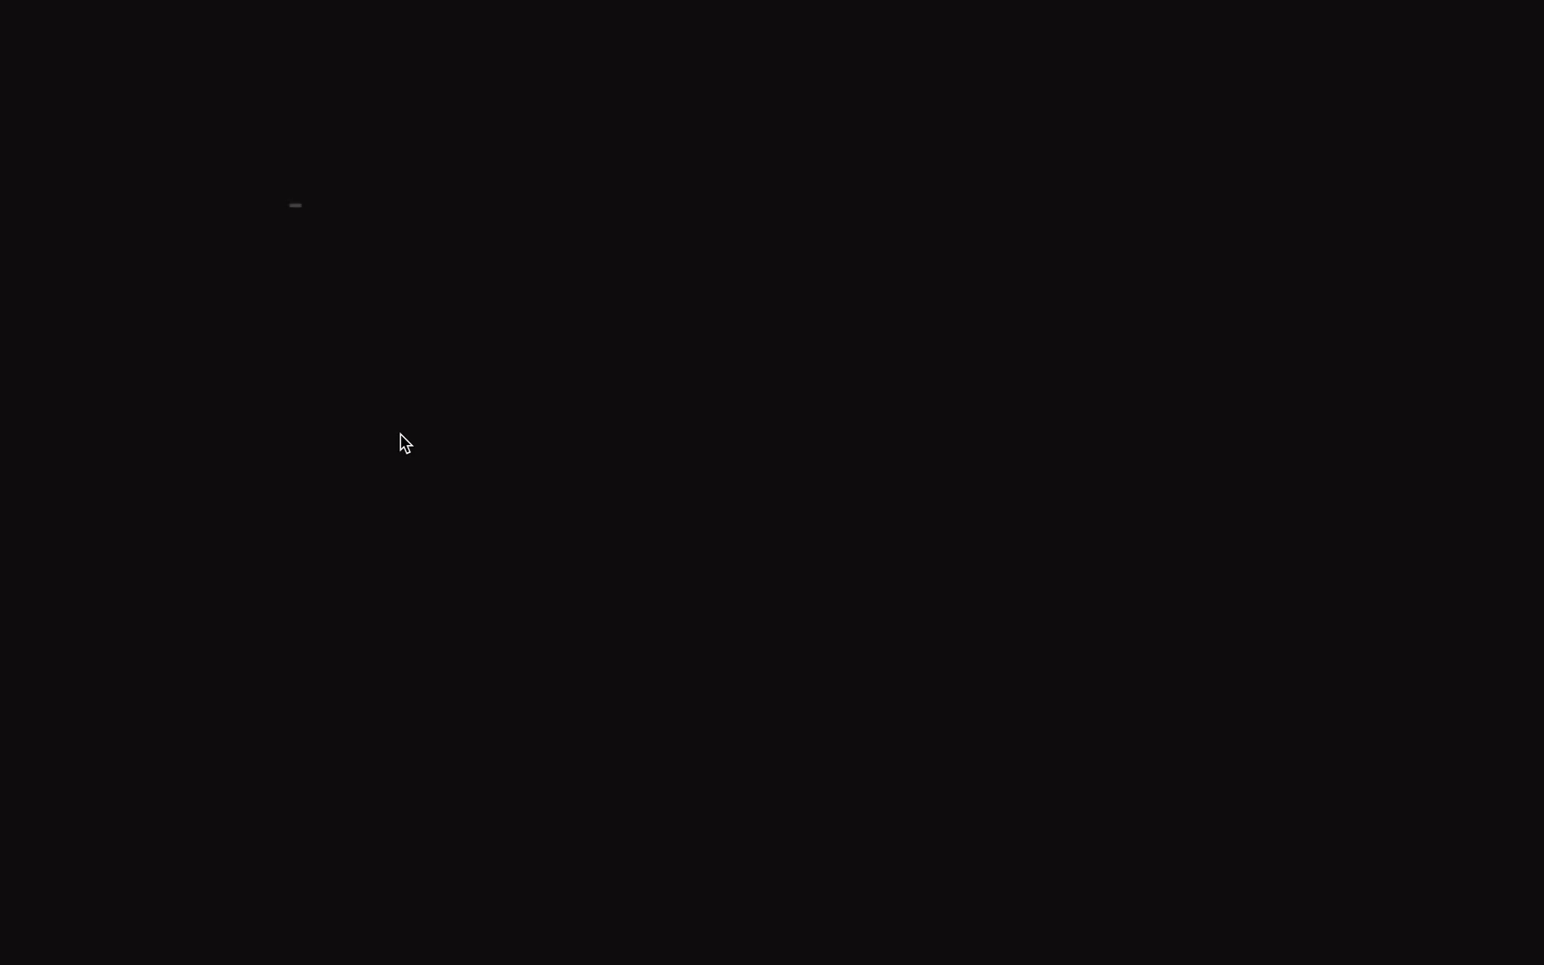
click(625, 605)
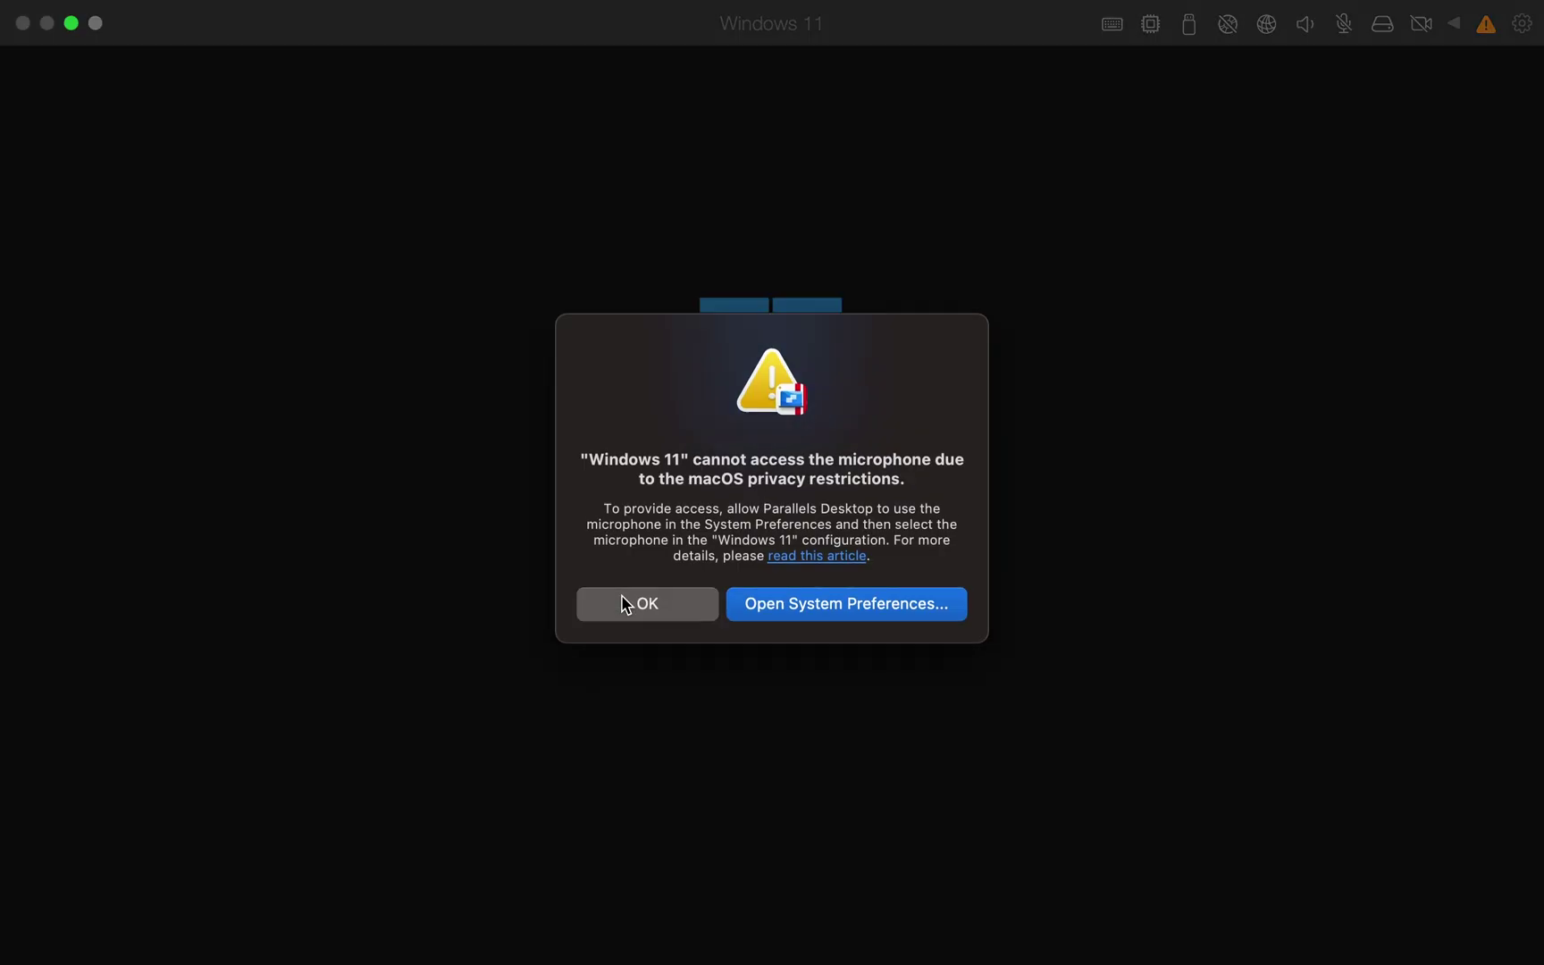
click(625, 608)
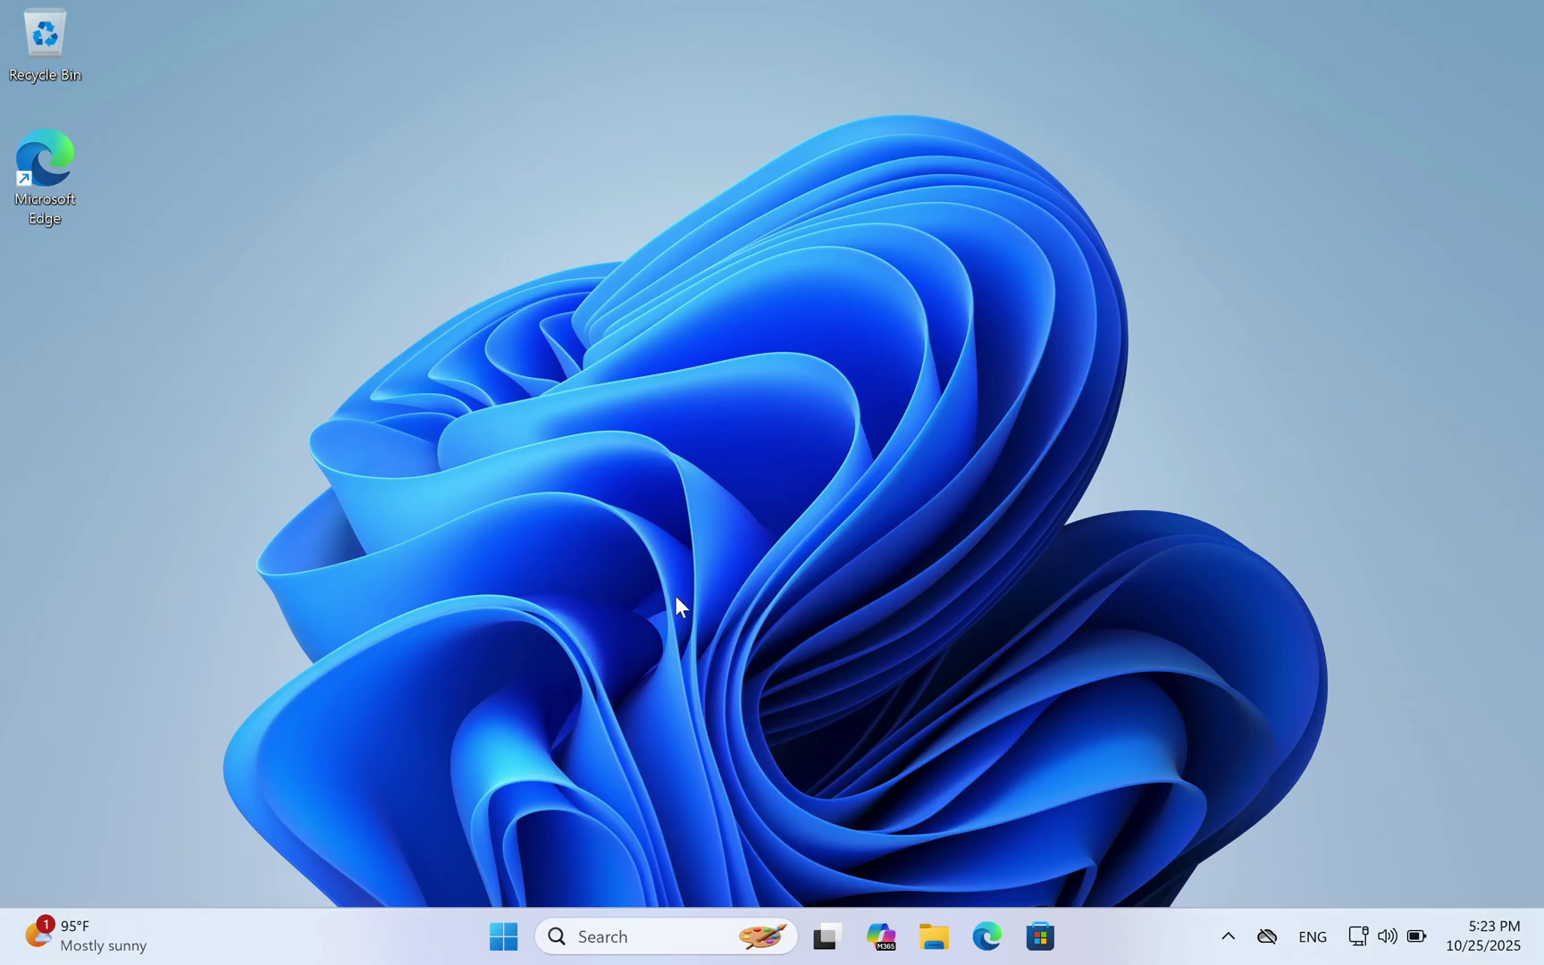
Examine the Windows 11 Start menu's pinned and recommended items, and view the weather and news widgets board.
click(504, 936)
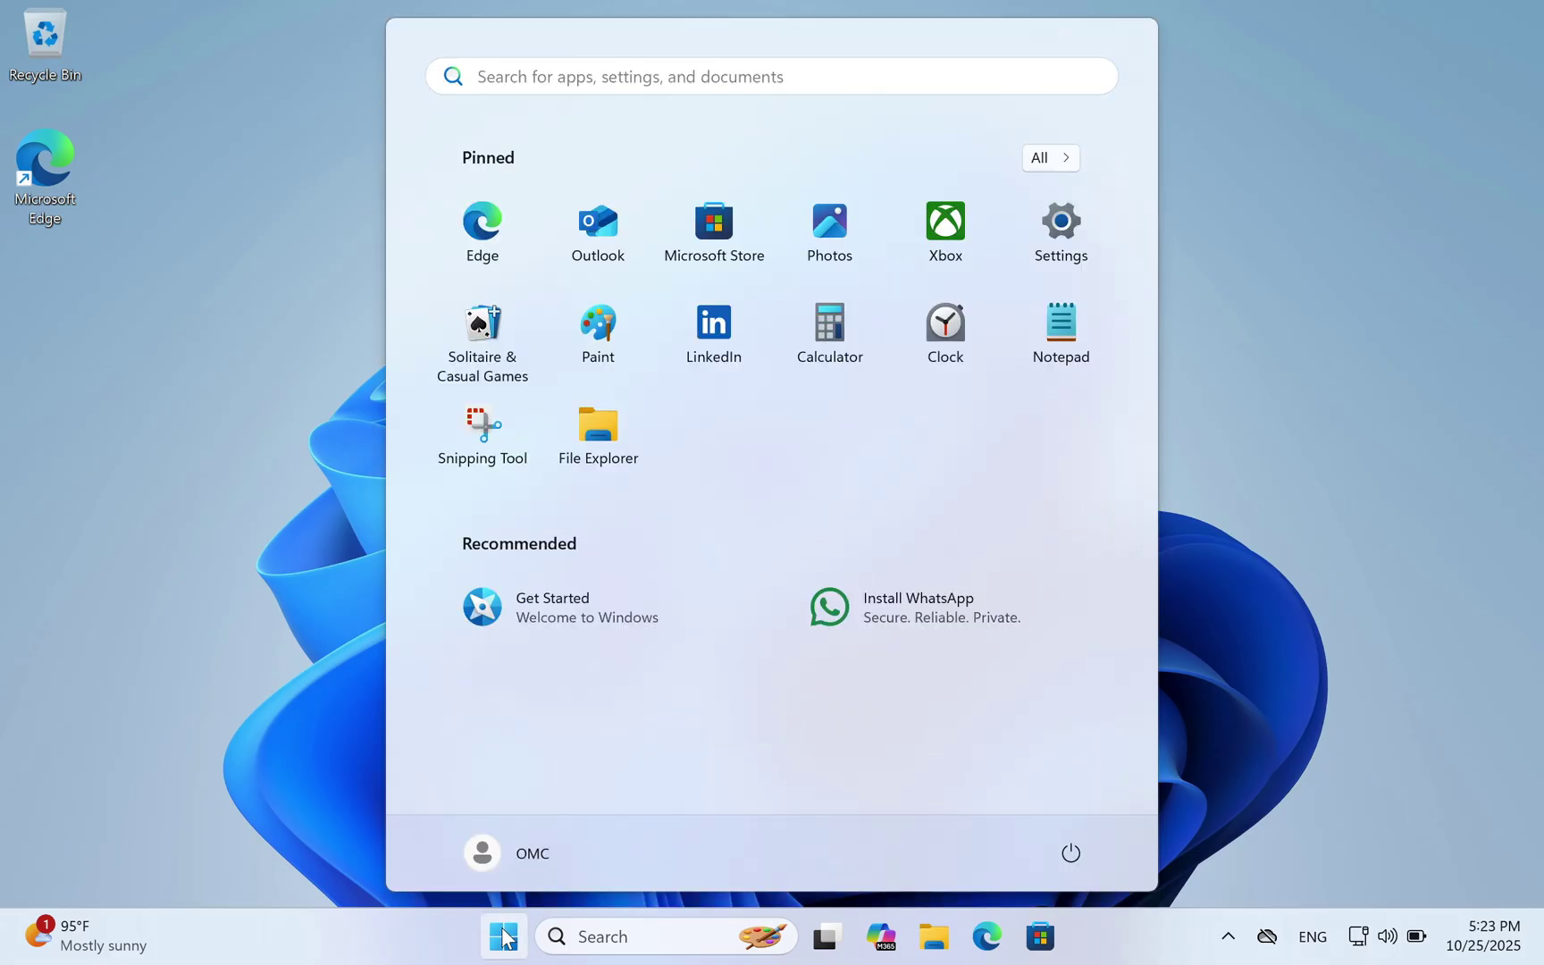
click(505, 936)
click(504, 936)
click(504, 937)
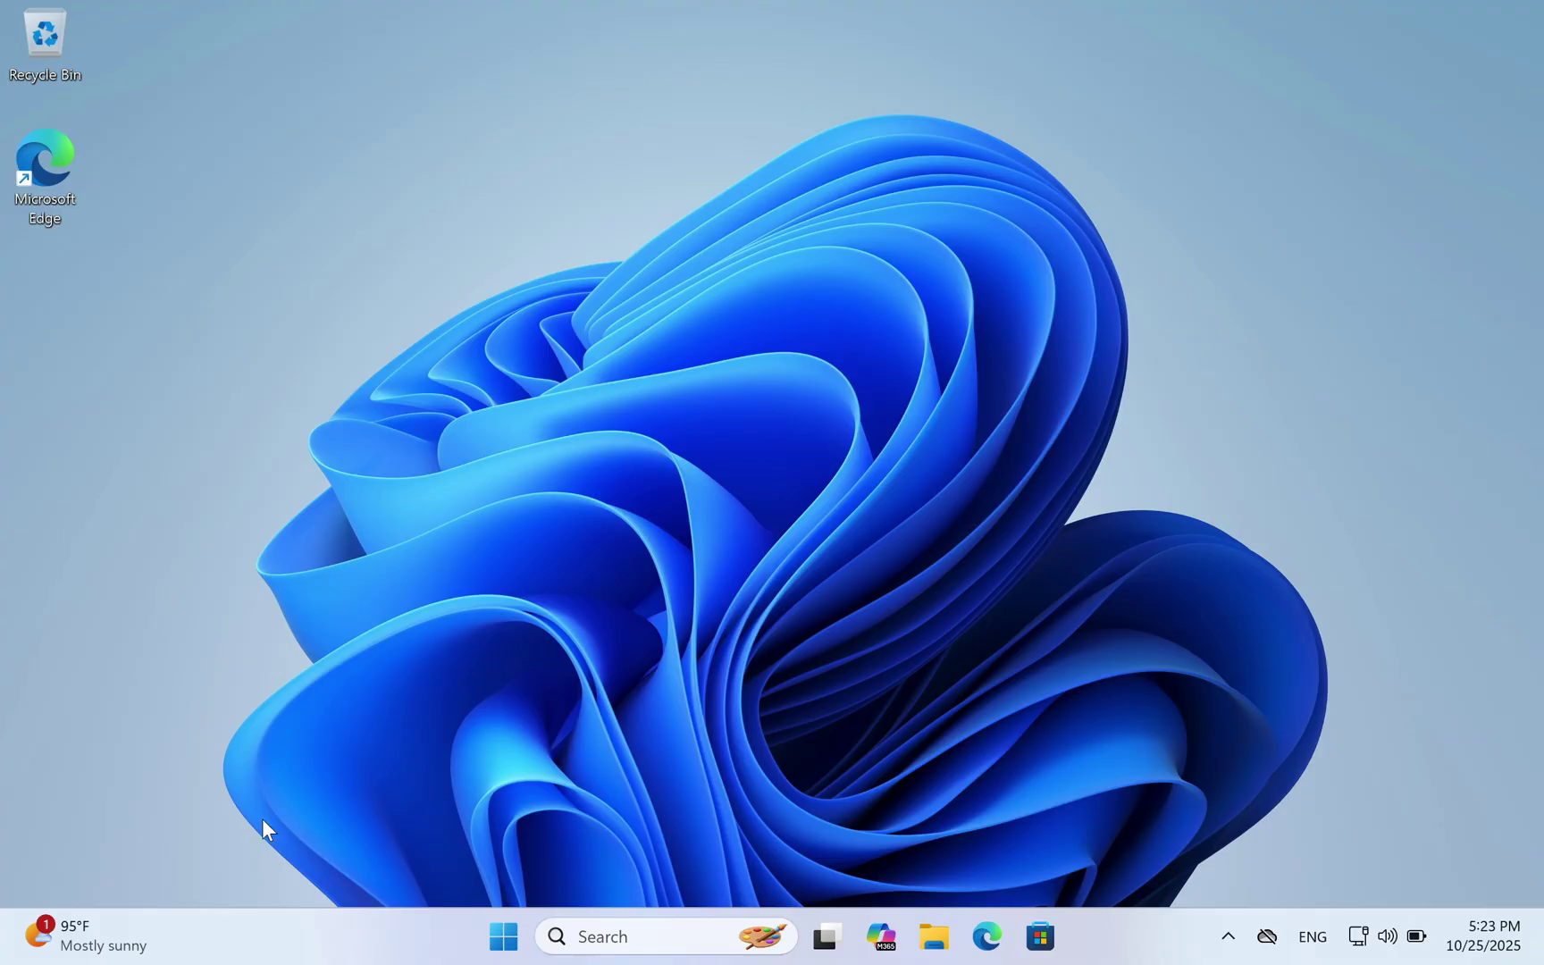
mouse_move(76, 929)
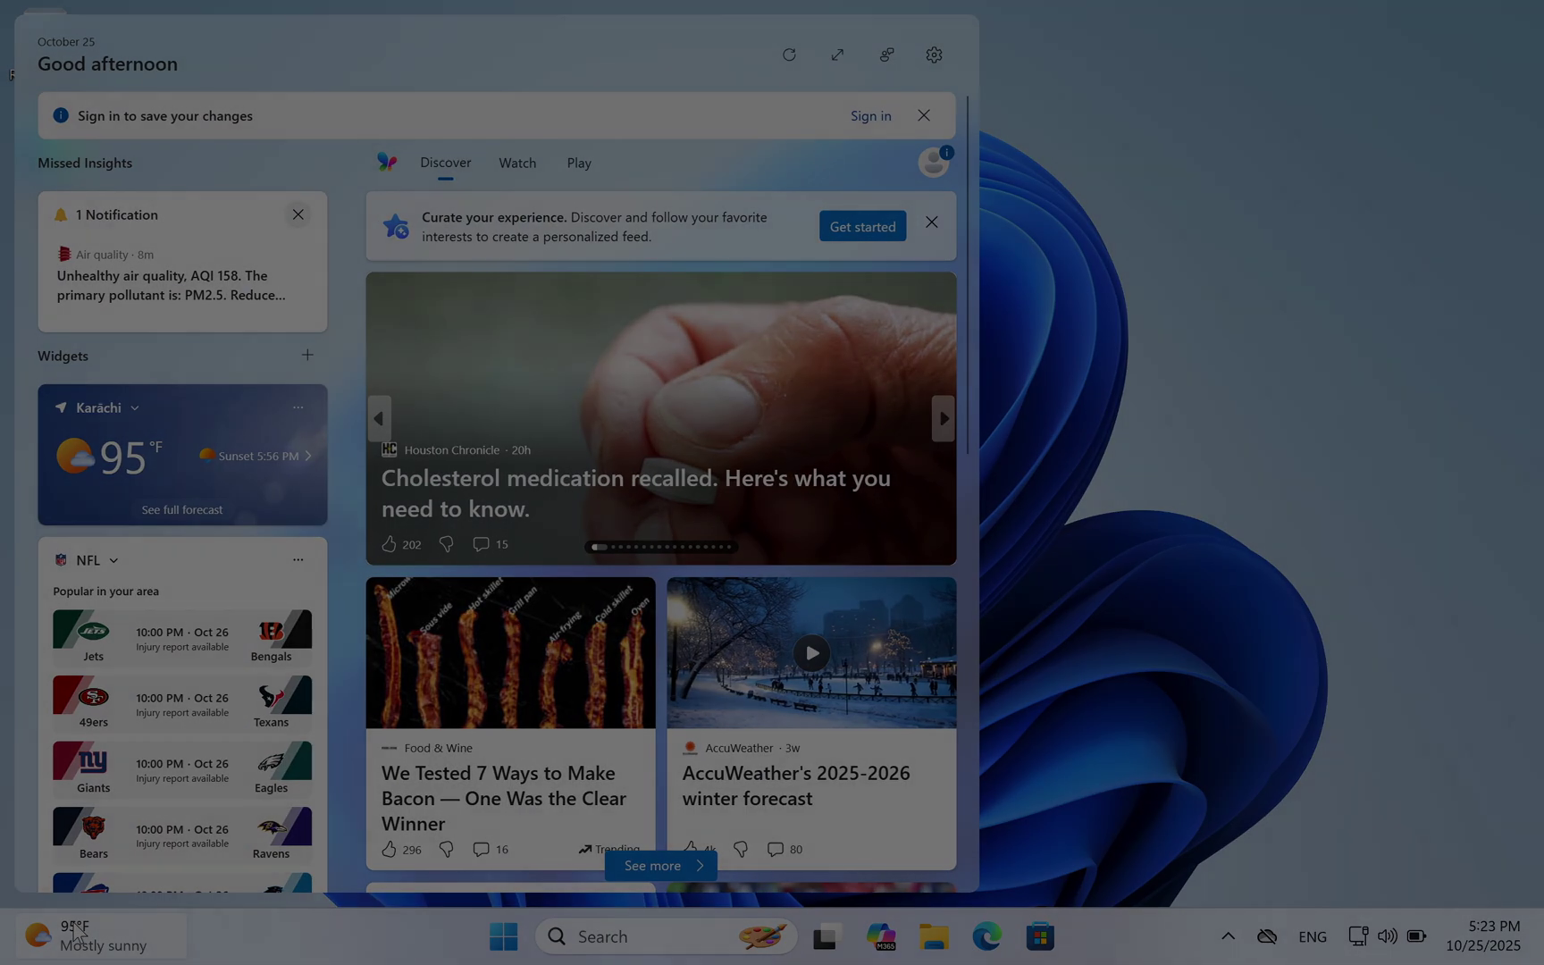